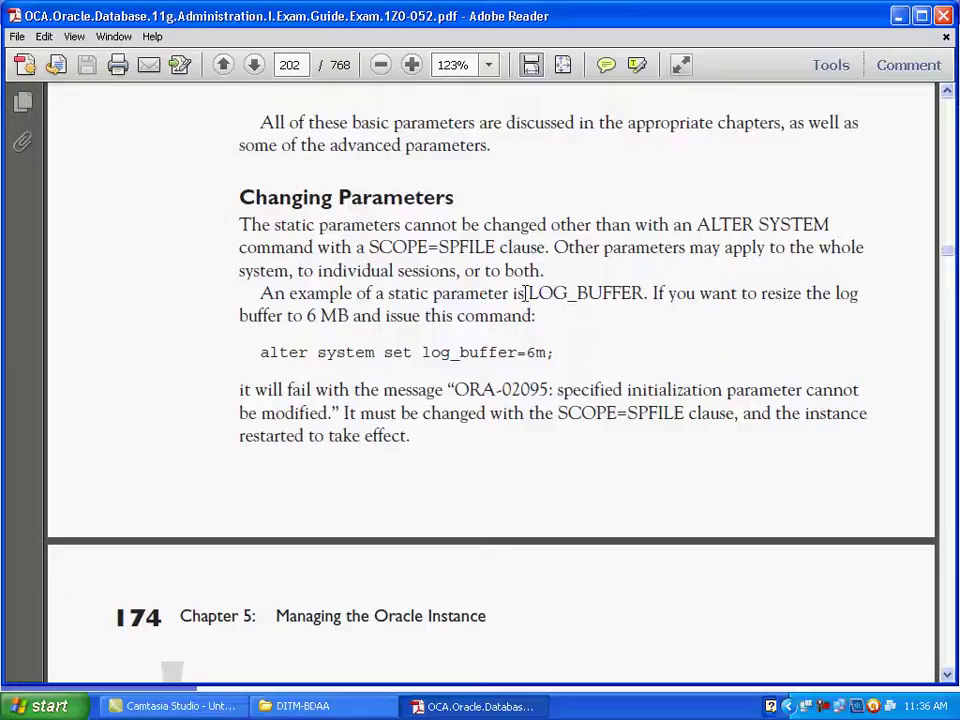
Step: Examine the LOG_BUFFER example under Changing Parameters, highlighting the parameter name, the alter system set log_buffer=6m; command and the ORA-02095 message
{"action": "left_click_drag", "start_coordinate": [525, 293], "coordinate": [644, 294]}
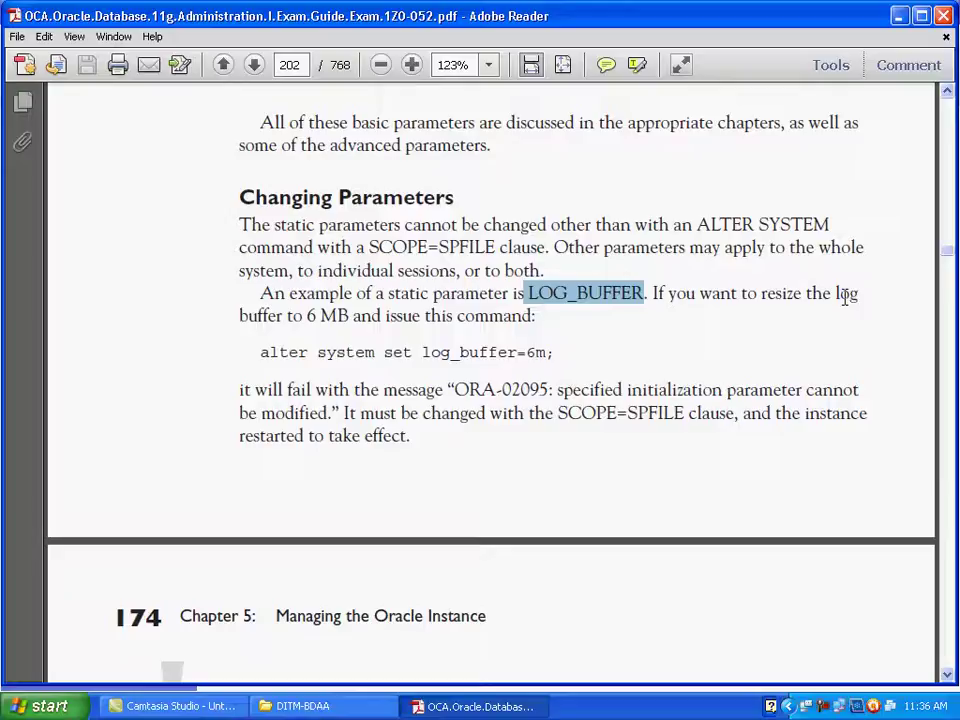
{"action": "left_click", "coordinate": [254, 352]}
{"action": "left_click_drag", "start_coordinate": [254, 352], "coordinate": [553, 354]}
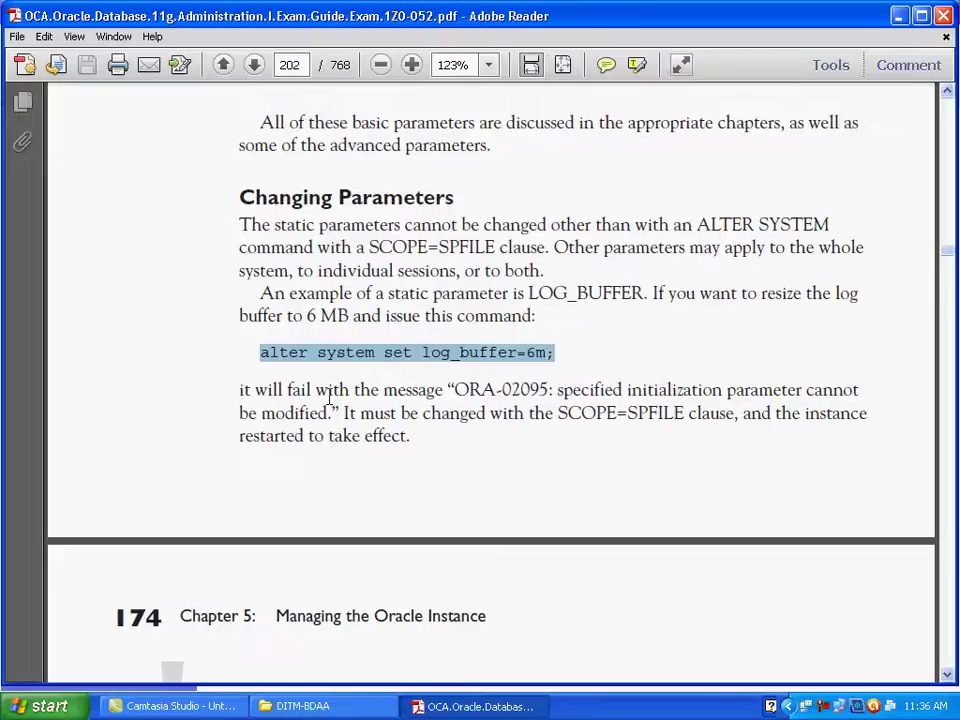
{"action": "double_click", "coordinate": [484, 352]}
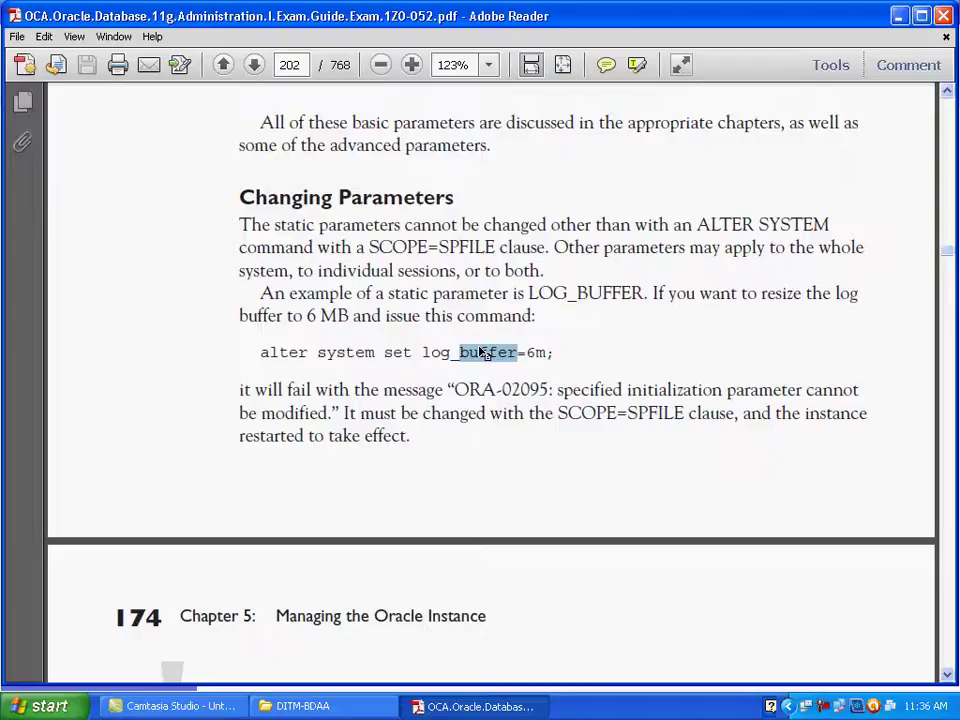
{"action": "left_click_drag", "start_coordinate": [259, 353], "coordinate": [622, 390]}
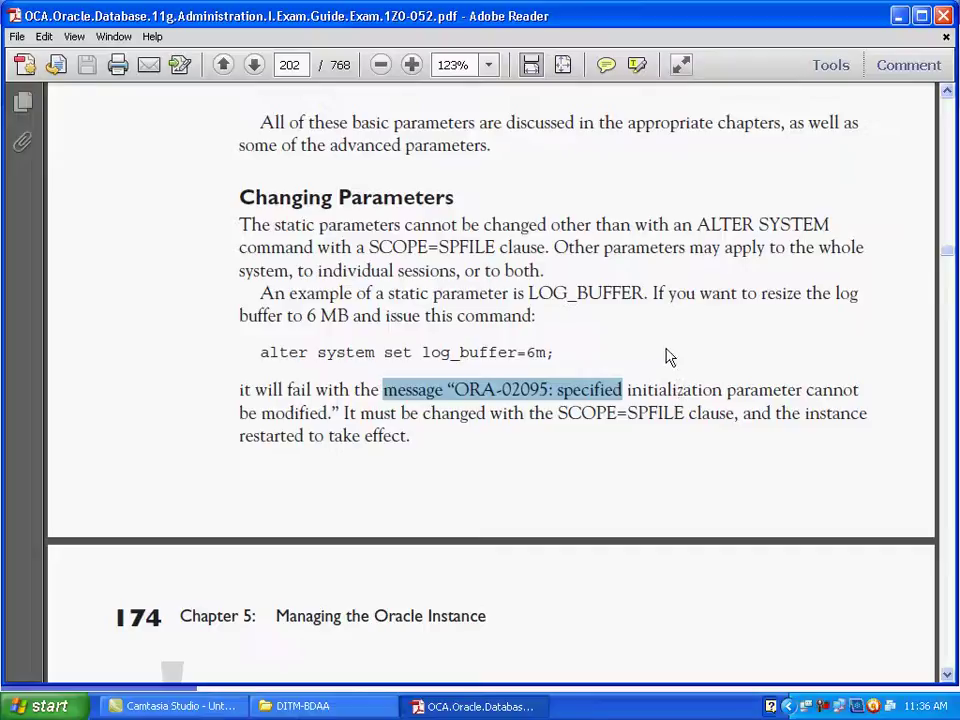
Step: Read the On the Job note about the default log buffer size, highlighting the phrase on making it smaller than default
{"action": "scroll", "coordinate": [668, 356], "scroll_direction": "down", "scroll_amount": 3}
{"action": "scroll", "coordinate": [664, 354], "scroll_direction": "down", "scroll_amount": 4}
{"action": "scroll", "coordinate": [664, 354], "scroll_direction": "down", "scroll_amount": 3}
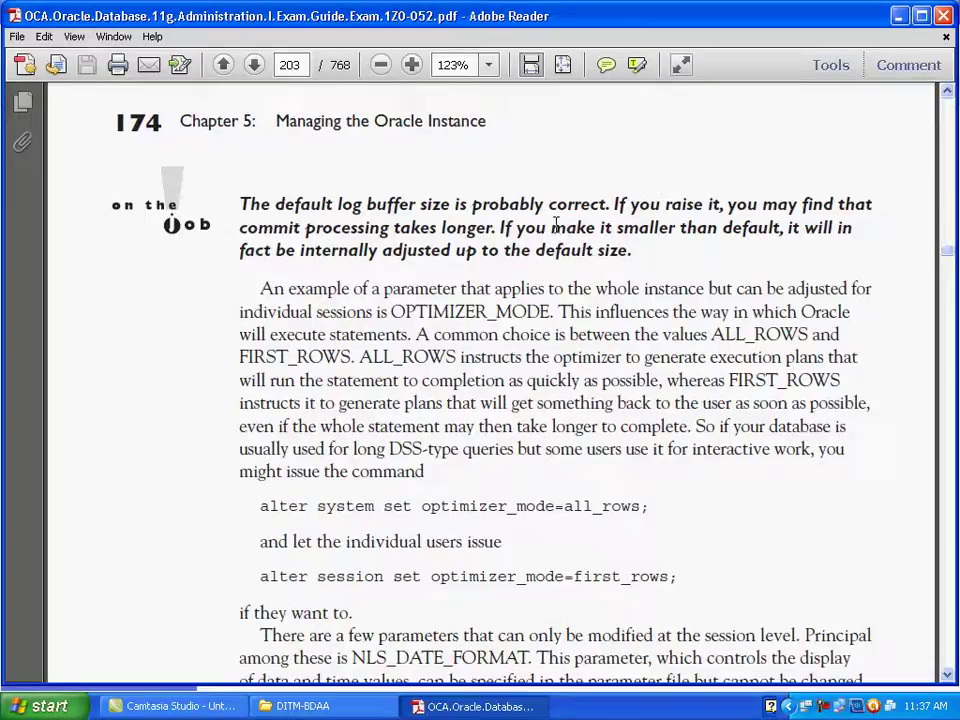
{"action": "left_click_drag", "start_coordinate": [515, 228], "coordinate": [739, 242]}
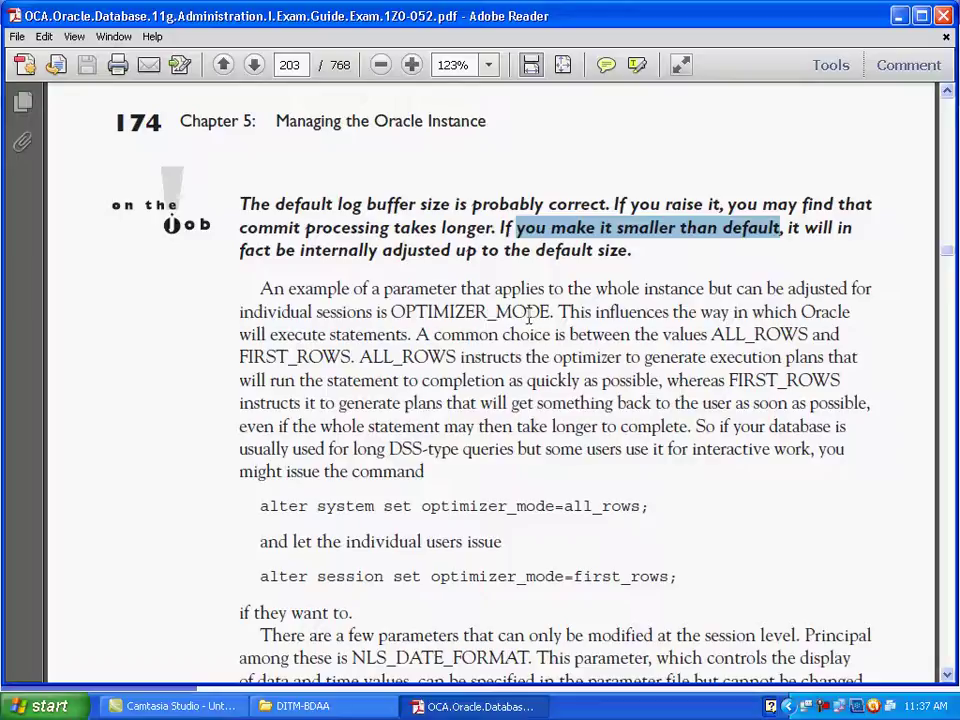
Step: Study the OPTIMIZER_MODE paragraph, highlighting the parameter name, its ALL_ROWS and FIRST_ROWS values and the execution plans wording
{"action": "left_click_drag", "start_coordinate": [391, 311], "coordinate": [555, 313]}
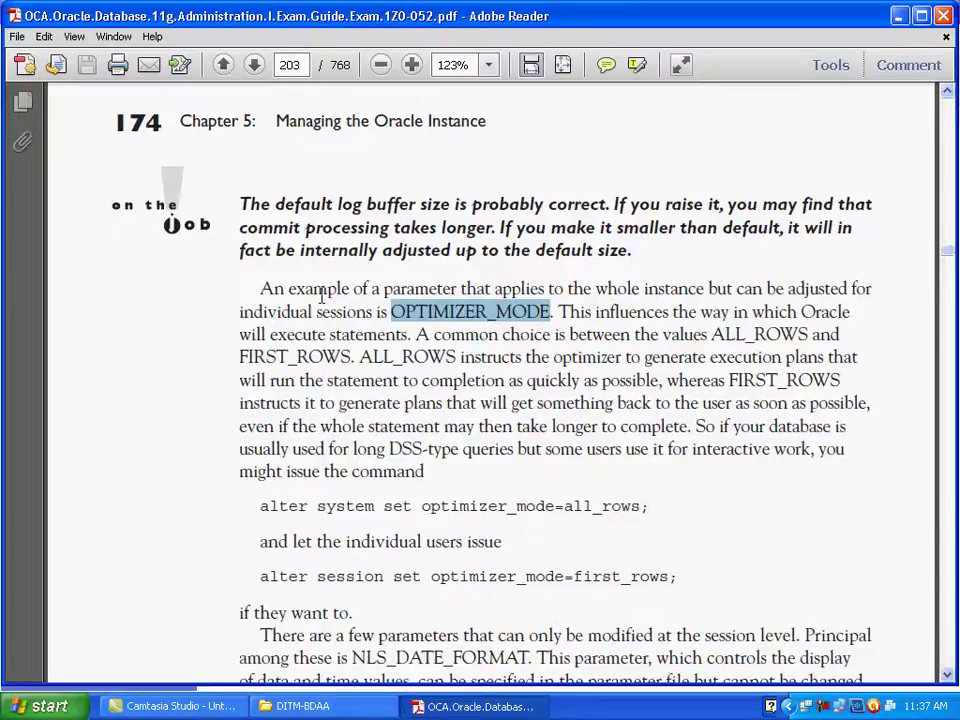
{"action": "left_click_drag", "start_coordinate": [645, 290], "coordinate": [665, 290]}
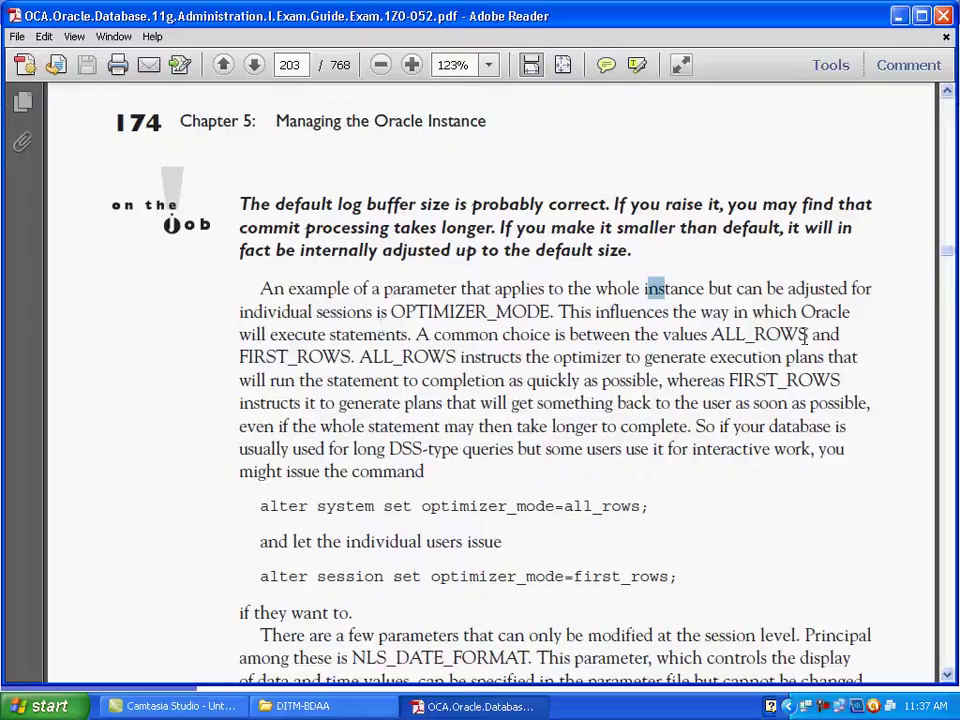
{"action": "left_click_drag", "start_coordinate": [709, 334], "coordinate": [839, 334]}
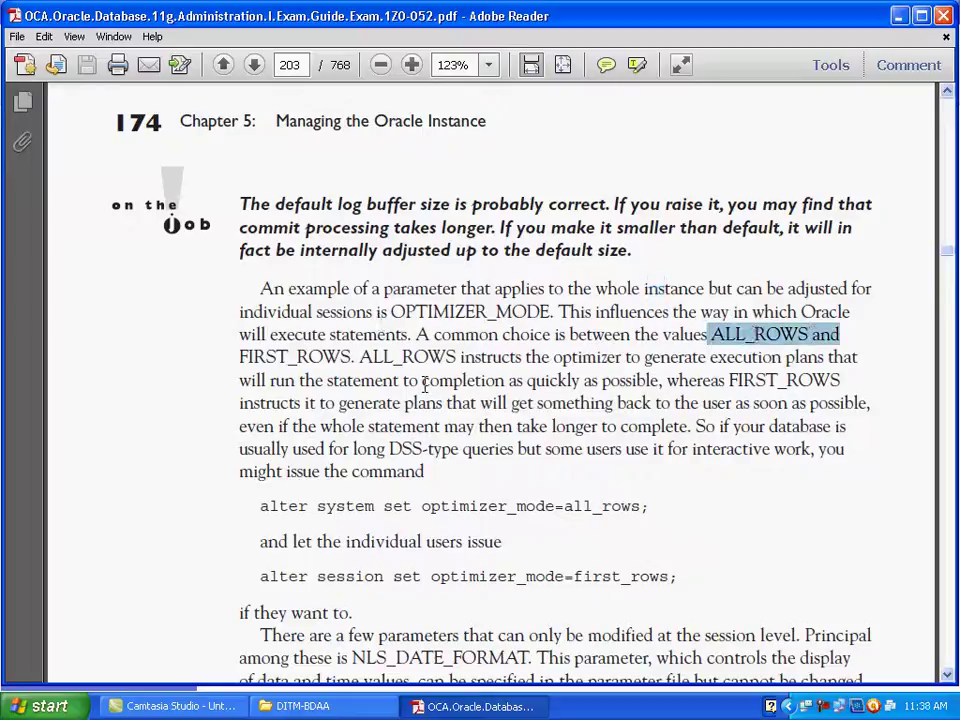
{"action": "left_click_drag", "start_coordinate": [238, 356], "coordinate": [327, 357]}
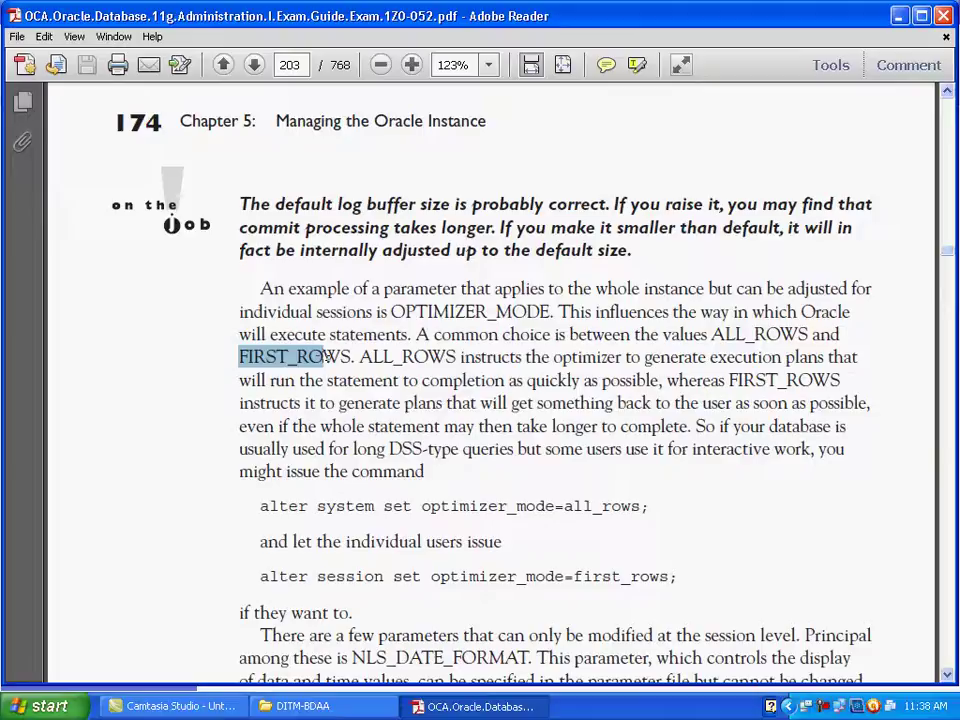
{"action": "left_click_drag", "start_coordinate": [327, 357], "coordinate": [351, 357]}
{"action": "left_click_drag", "start_coordinate": [572, 357], "coordinate": [597, 357]}
{"action": "left_click_drag", "start_coordinate": [710, 357], "coordinate": [828, 352]}
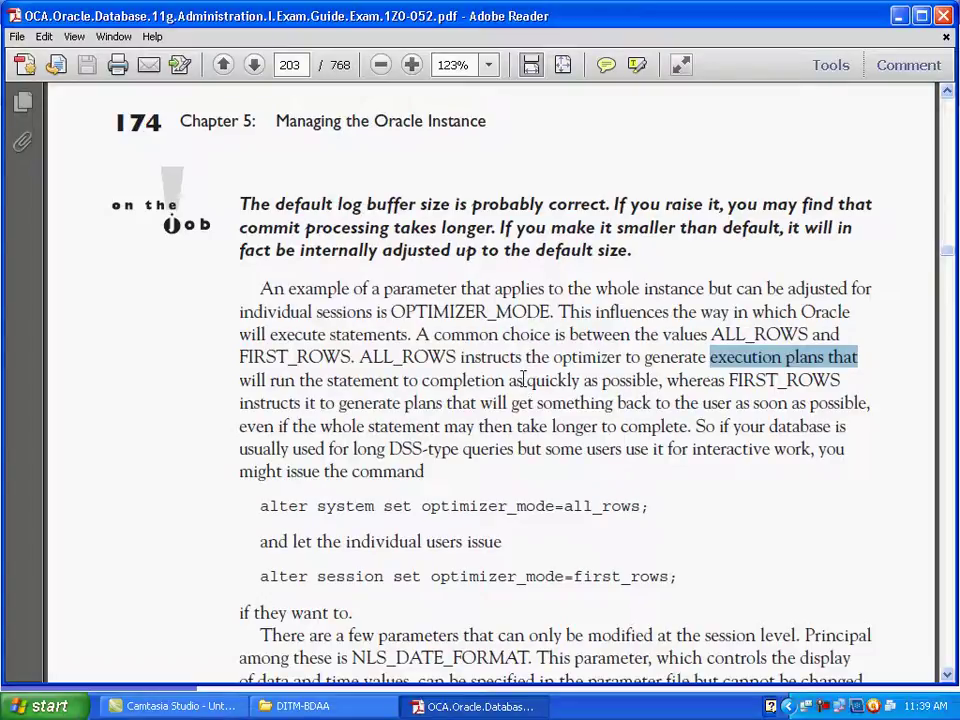
{"action": "left_click_drag", "start_coordinate": [386, 358], "coordinate": [457, 360]}
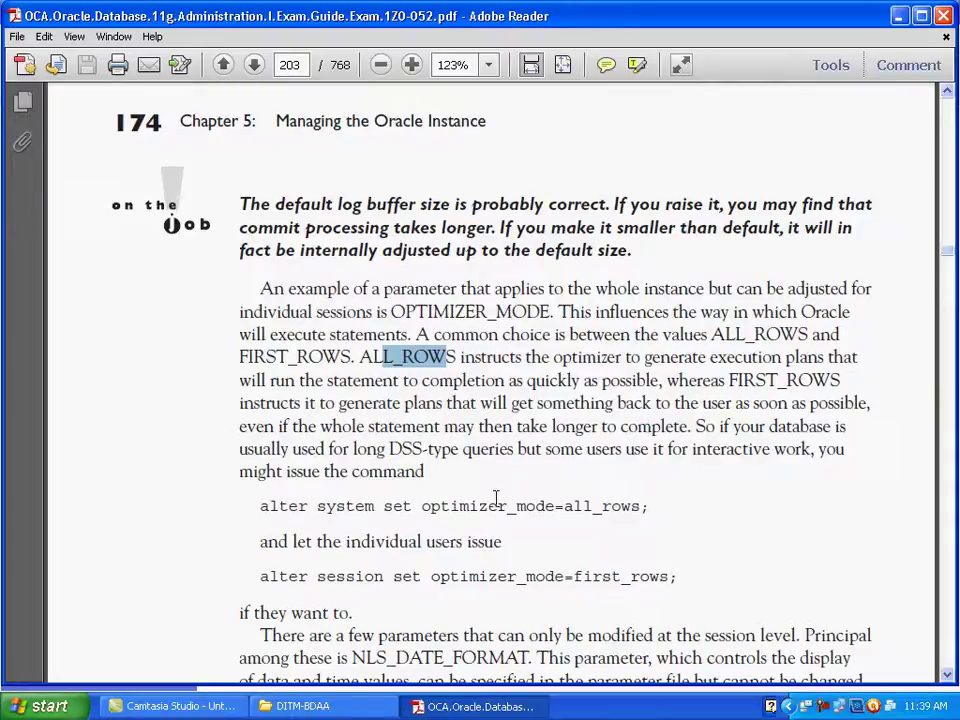
Step: Compare the system-level optimizer_mode=all_rows command with the session-level optimizer_mode=first_rows command, highlighting the words system and session
{"action": "scroll", "coordinate": [495, 498], "scroll_direction": "down", "scroll_amount": 2}
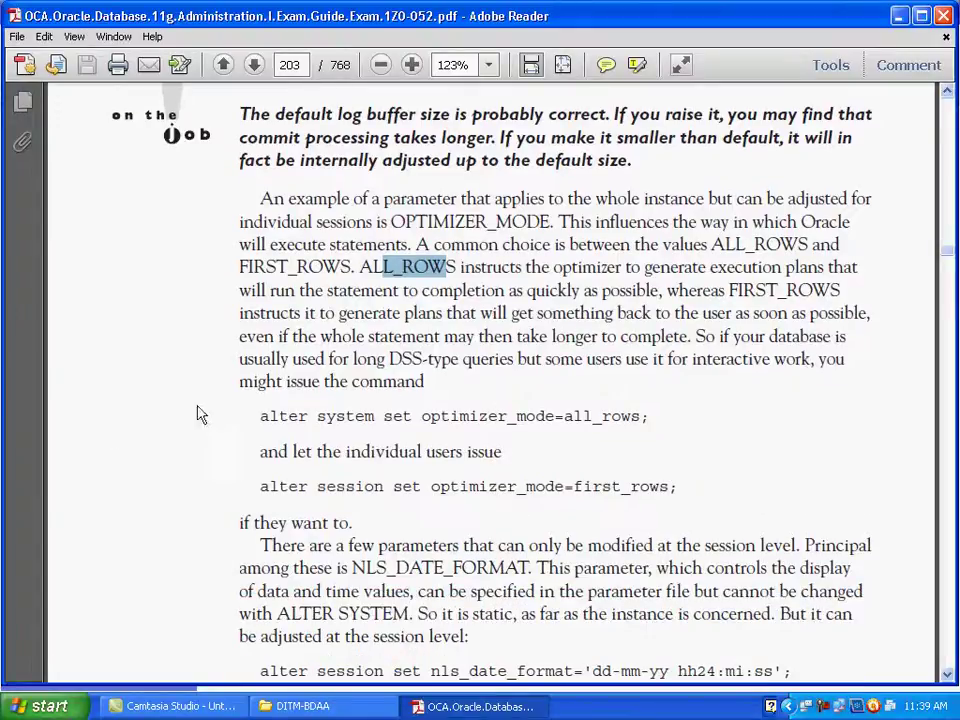
{"action": "left_click_drag", "start_coordinate": [259, 420], "coordinate": [673, 431]}
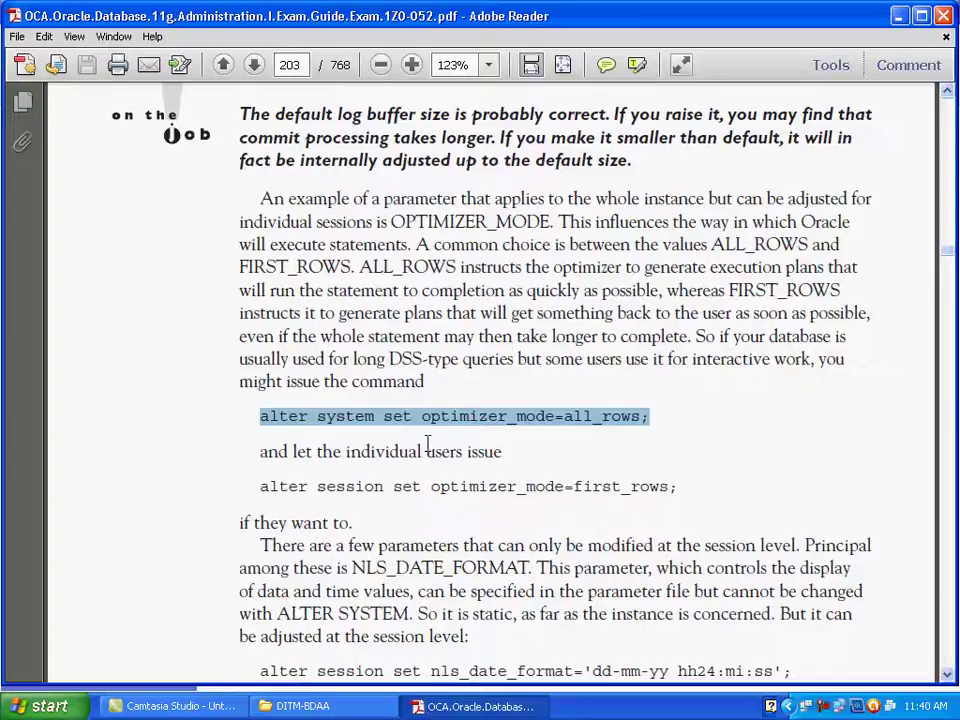
{"action": "left_click_drag", "start_coordinate": [360, 455], "coordinate": [487, 456]}
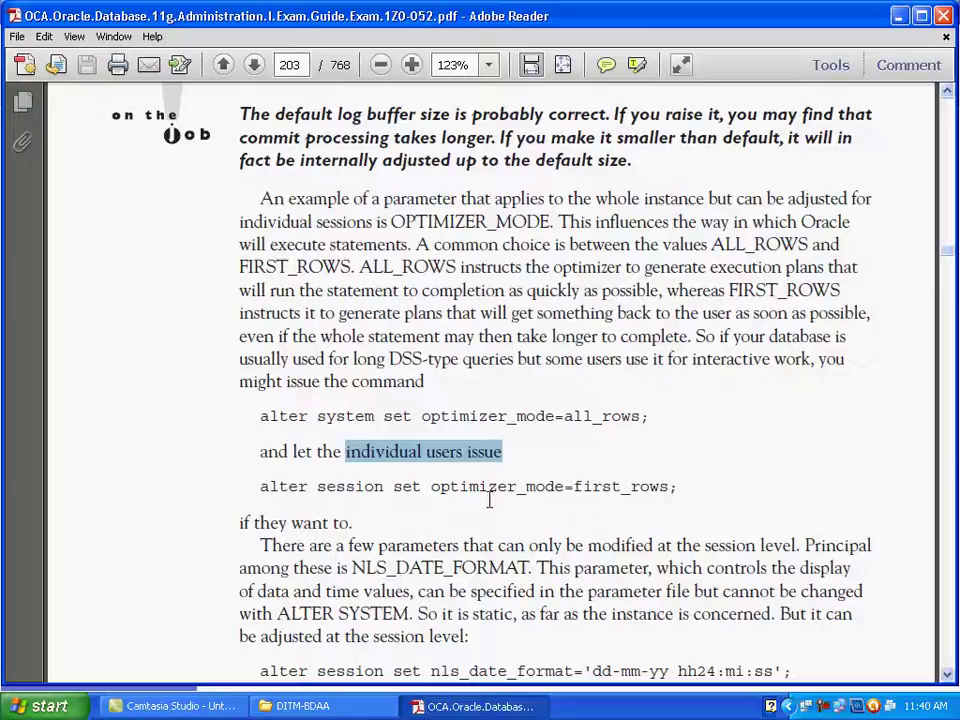
{"action": "left_click", "coordinate": [330, 428]}
{"action": "double_click", "coordinate": [331, 427]}
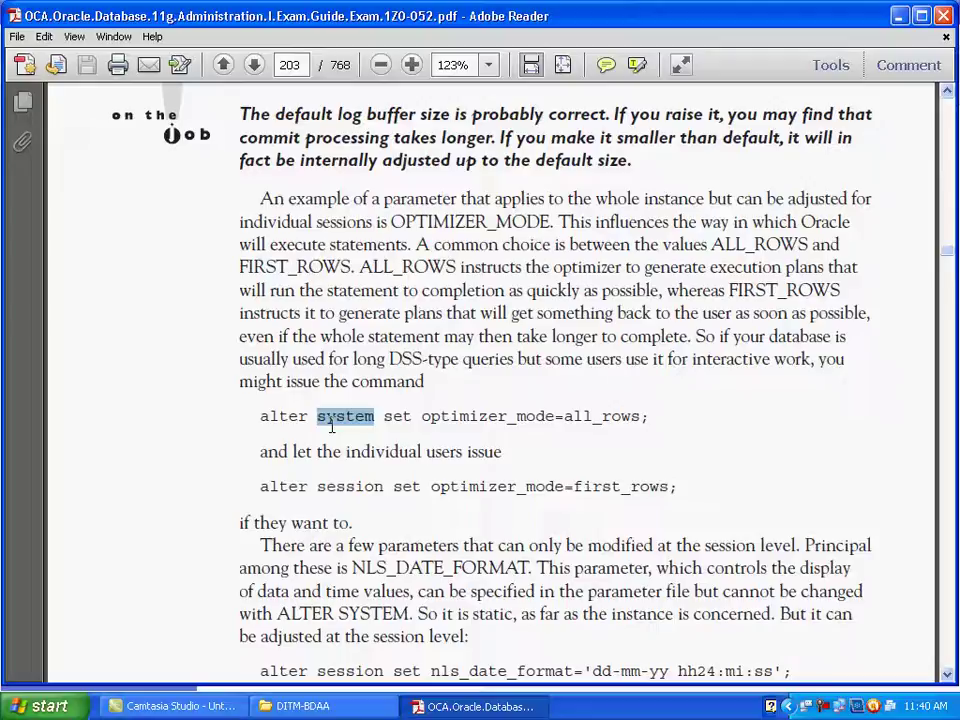
{"action": "double_click", "coordinate": [333, 487]}
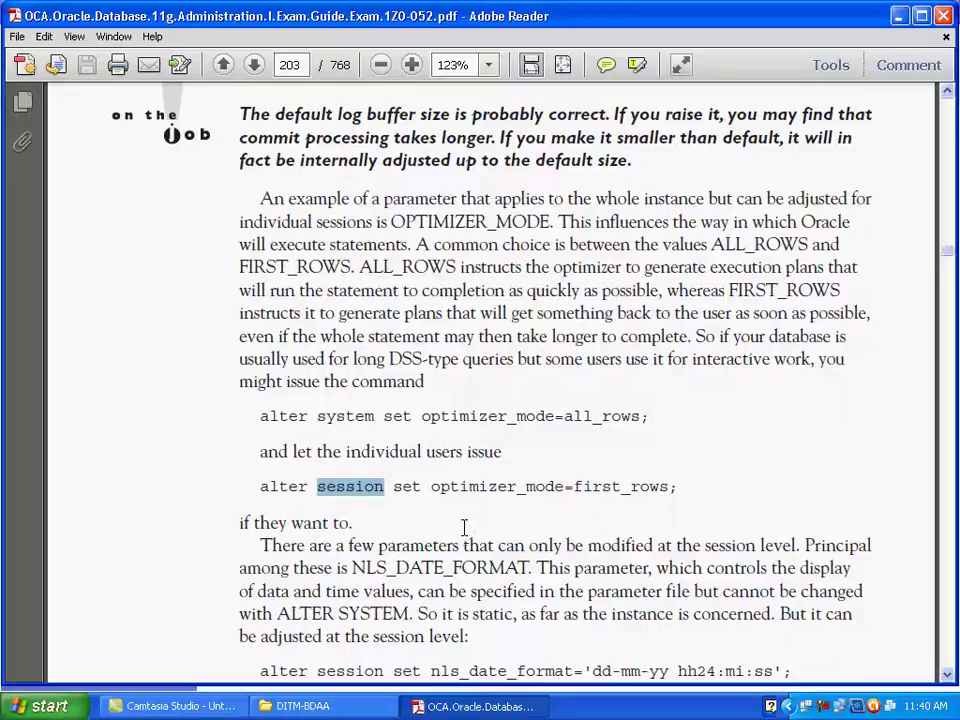
{"action": "scroll", "coordinate": [463, 527], "scroll_direction": "down", "scroll_amount": 5}
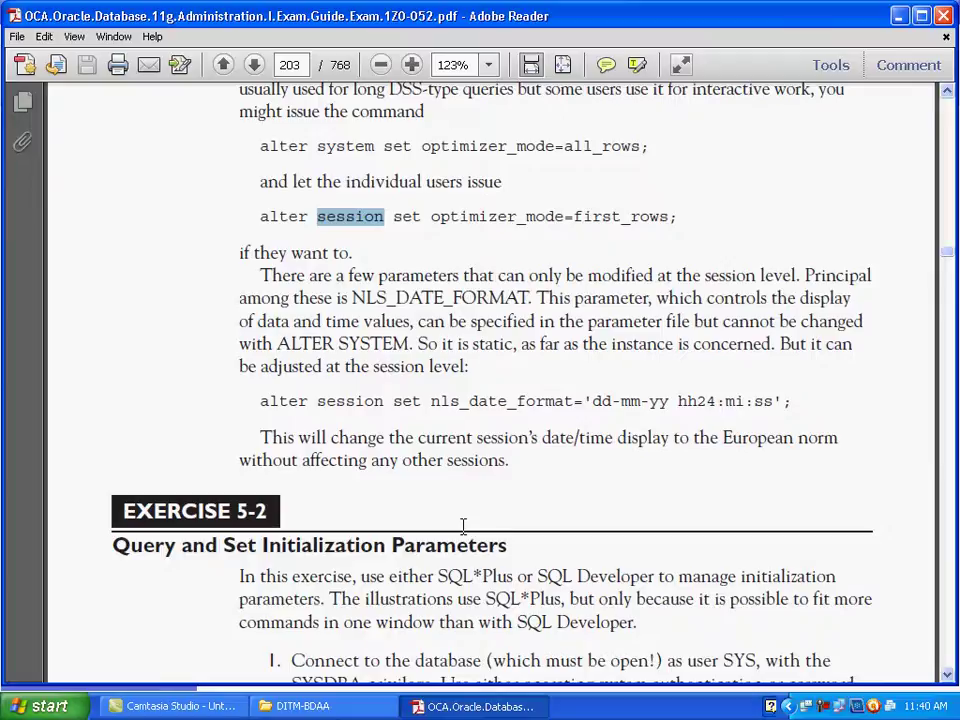
Step: Start VMware Player and switch to the OracleServer virtual machine
{"action": "left_click", "coordinate": [25, 708]}
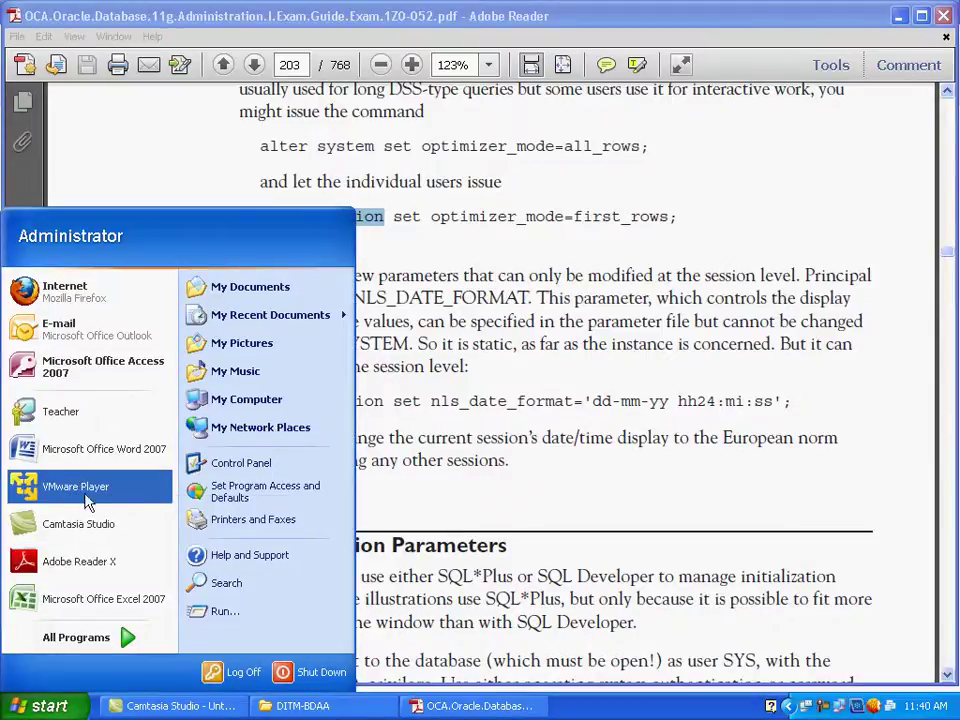
{"action": "left_click", "coordinate": [716, 703]}
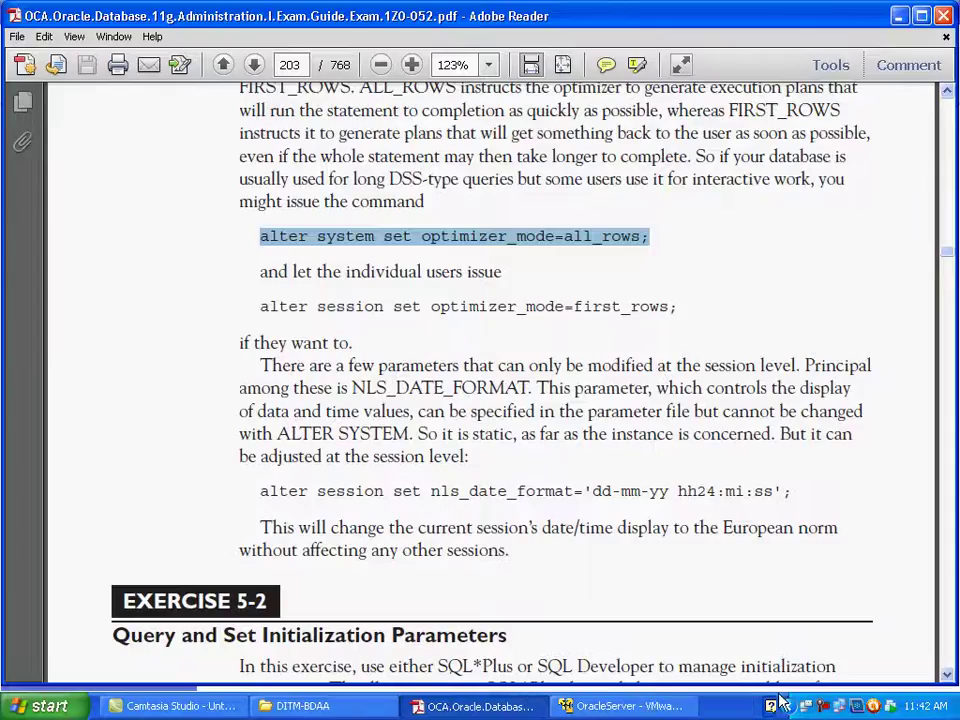
{"action": "left_click", "coordinate": [620, 706]}
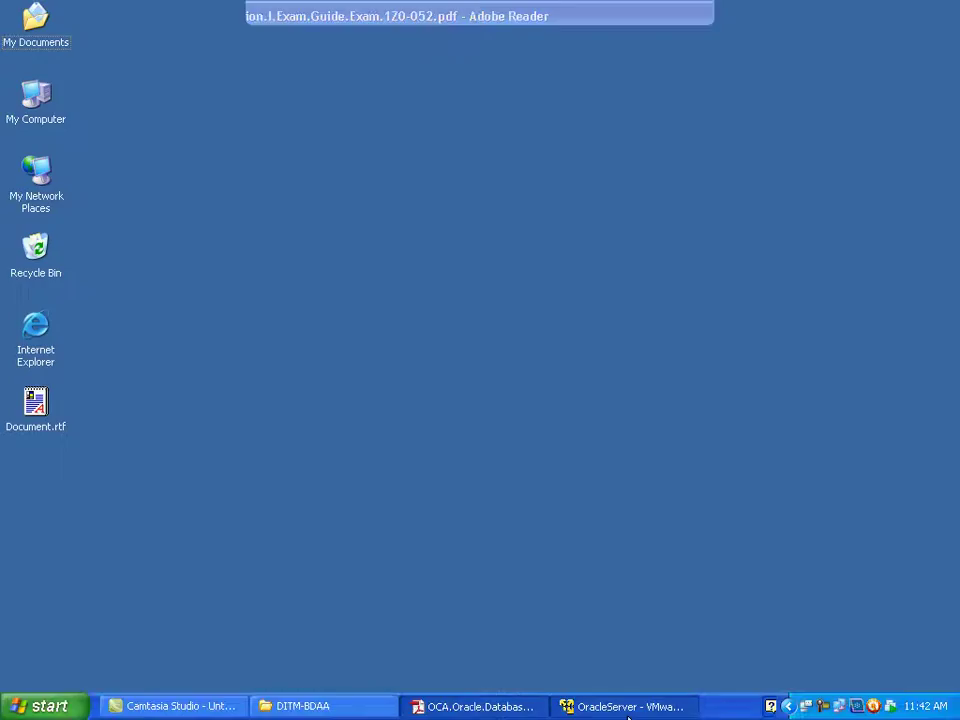
Step: Launch Oracle SQL Developer inside the OracleServer virtual machine and keep the machine in full-screen view
{"action": "left_click", "coordinate": [15, 712]}
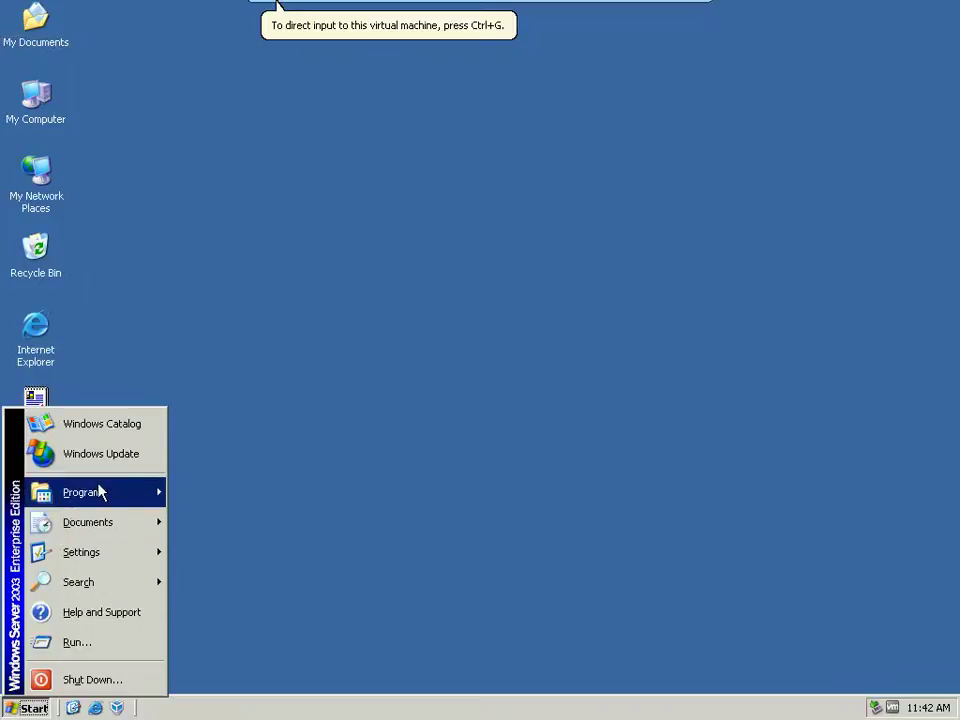
{"action": "mouse_move", "coordinate": [118, 491]}
{"action": "mouse_move", "coordinate": [311, 506]}
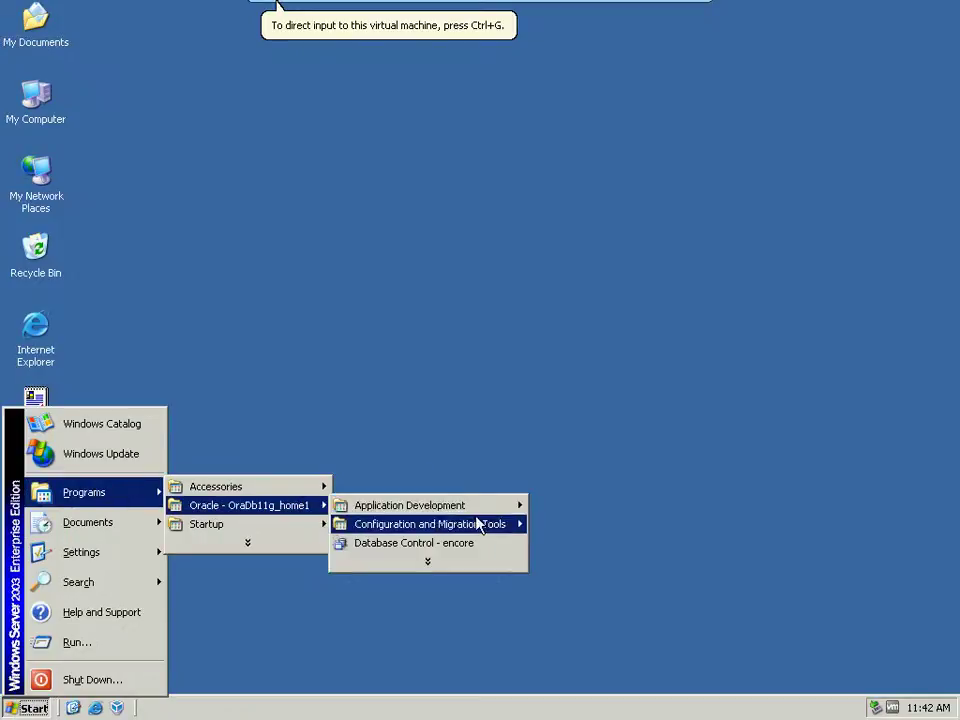
{"action": "mouse_move", "coordinate": [506, 506]}
{"action": "left_click", "coordinate": [602, 510]}
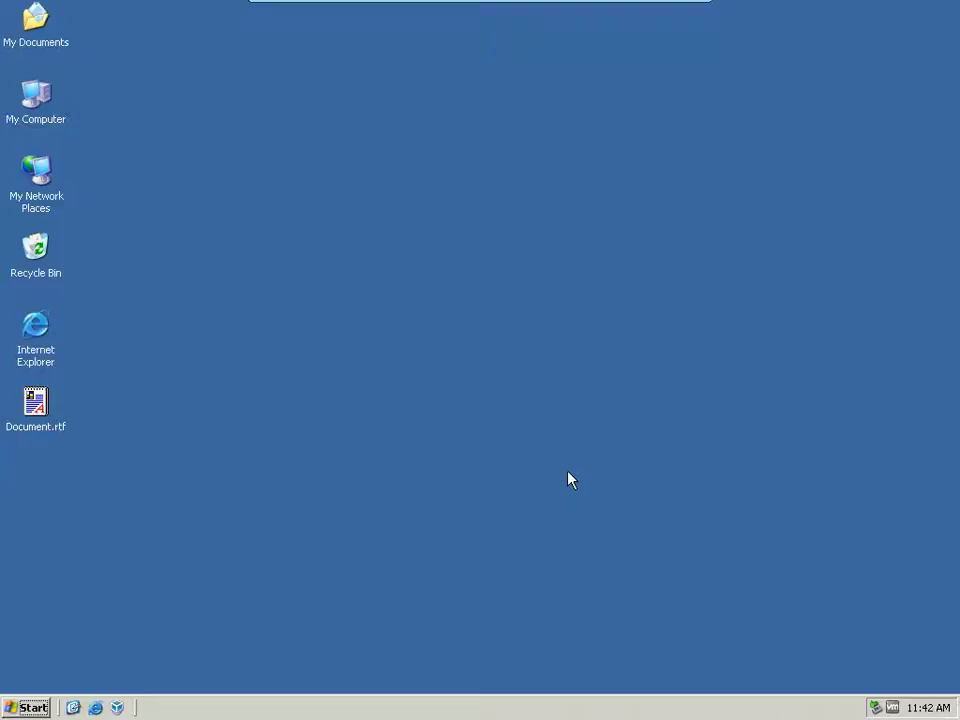
{"action": "key", "text": "ctrl+alt+Return"}
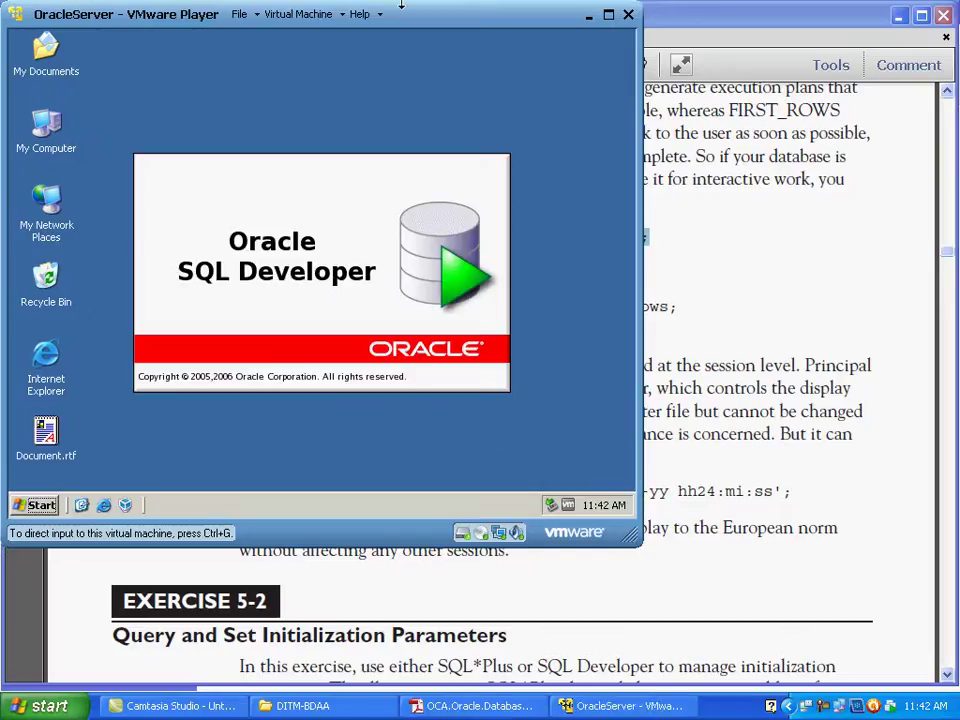
{"action": "left_click", "coordinate": [610, 17]}
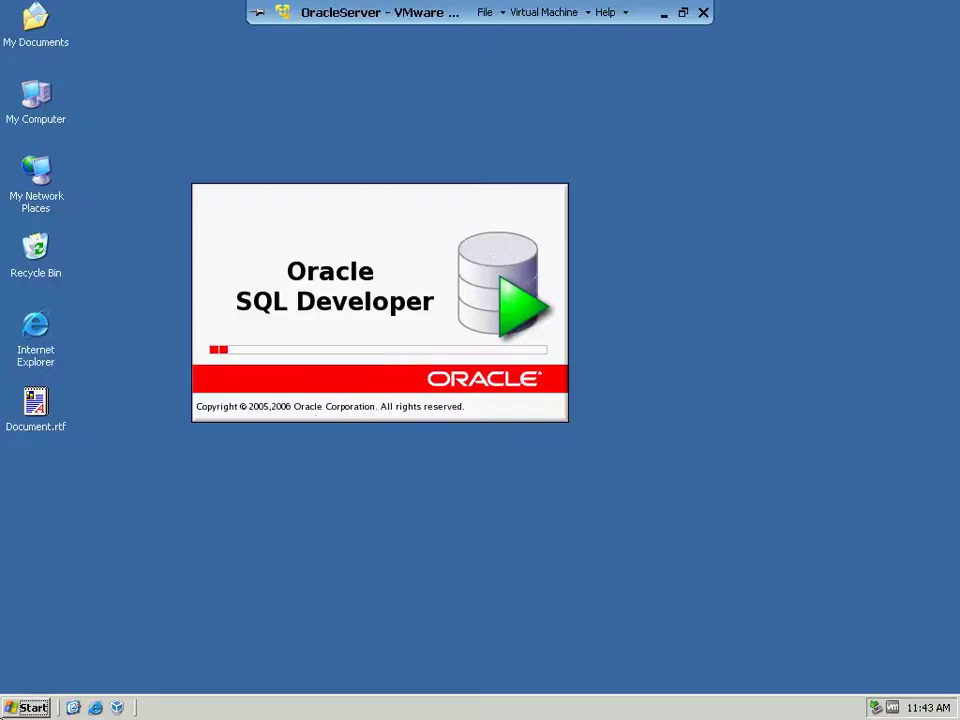
Step: Return to the exam guide in Adobe Reader and read the NLS_DATE_FORMAT paragraph, highlighting the parameter name and ALTER SYSTEM
{"action": "left_click", "coordinate": [663, 16]}
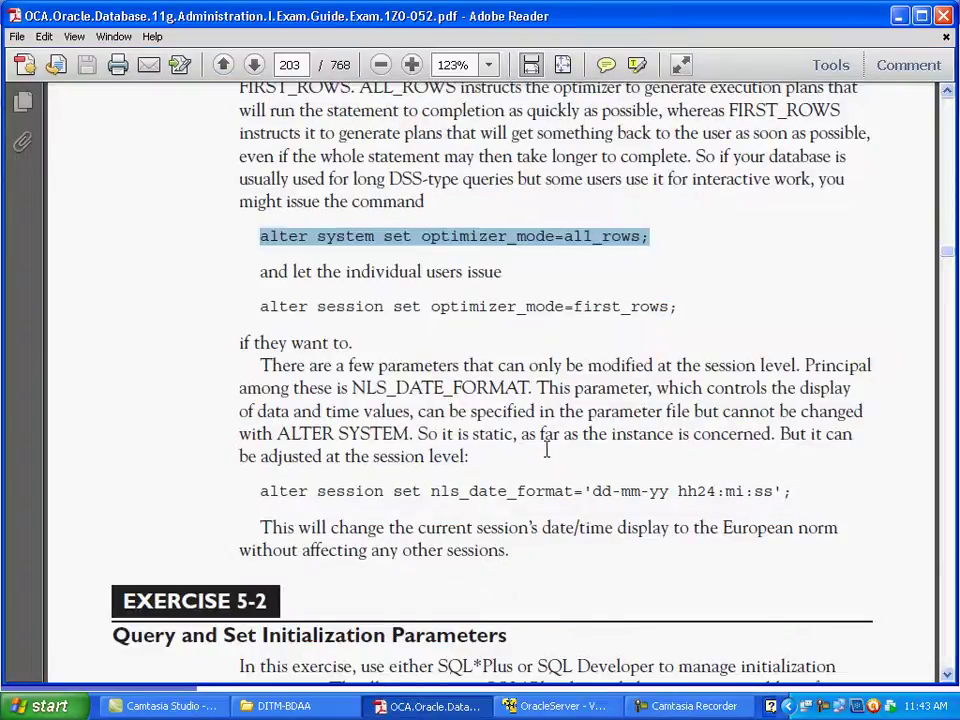
{"action": "scroll", "coordinate": [548, 448], "scroll_direction": "down", "scroll_amount": 1}
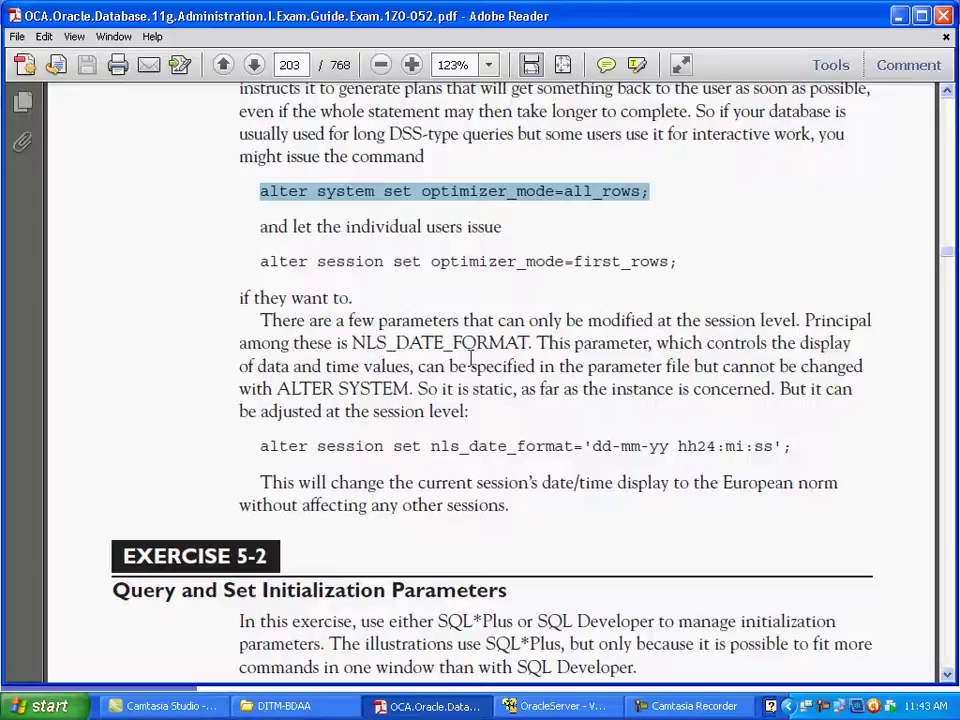
{"action": "left_click_drag", "start_coordinate": [352, 341], "coordinate": [531, 344]}
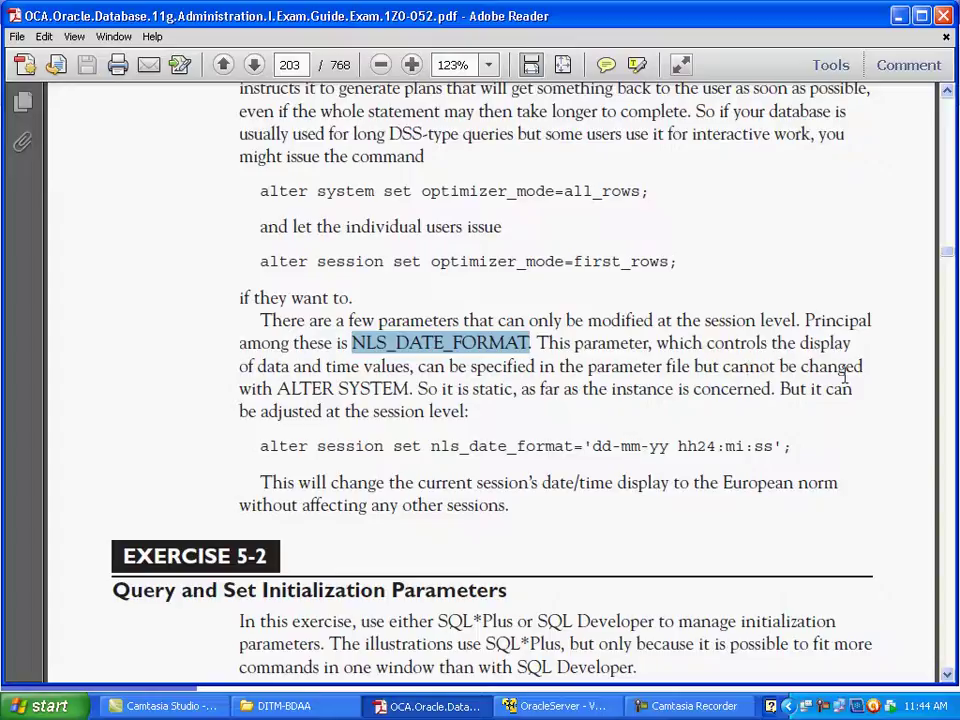
{"action": "left_click_drag", "start_coordinate": [277, 389], "coordinate": [405, 393]}
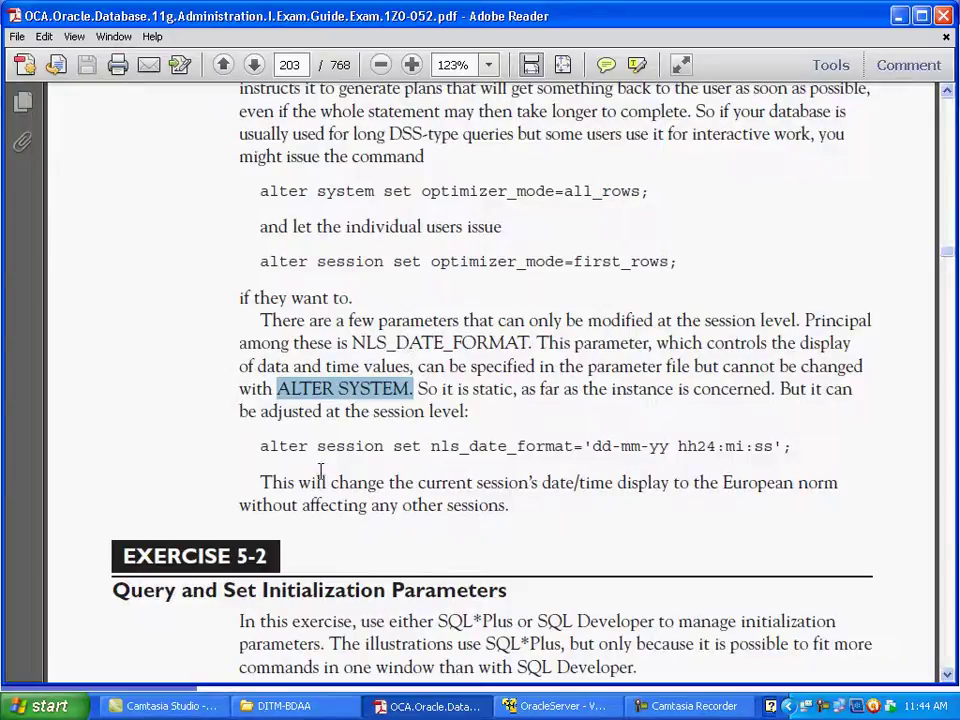
Step: Examine the alter session set nls_date_format command, highlighting alter session and the parts of the 'dd-mm-yy hh24:mi:ss' format string
{"action": "left_click_drag", "start_coordinate": [261, 445], "coordinate": [355, 435]}
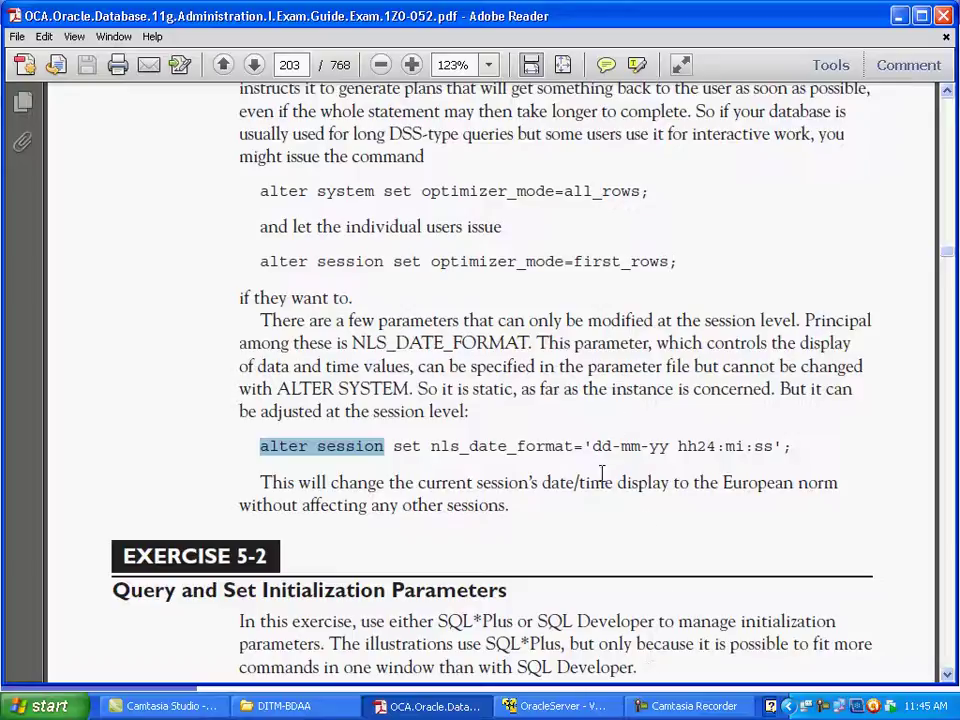
{"action": "left_click_drag", "start_coordinate": [592, 446], "coordinate": [614, 447]}
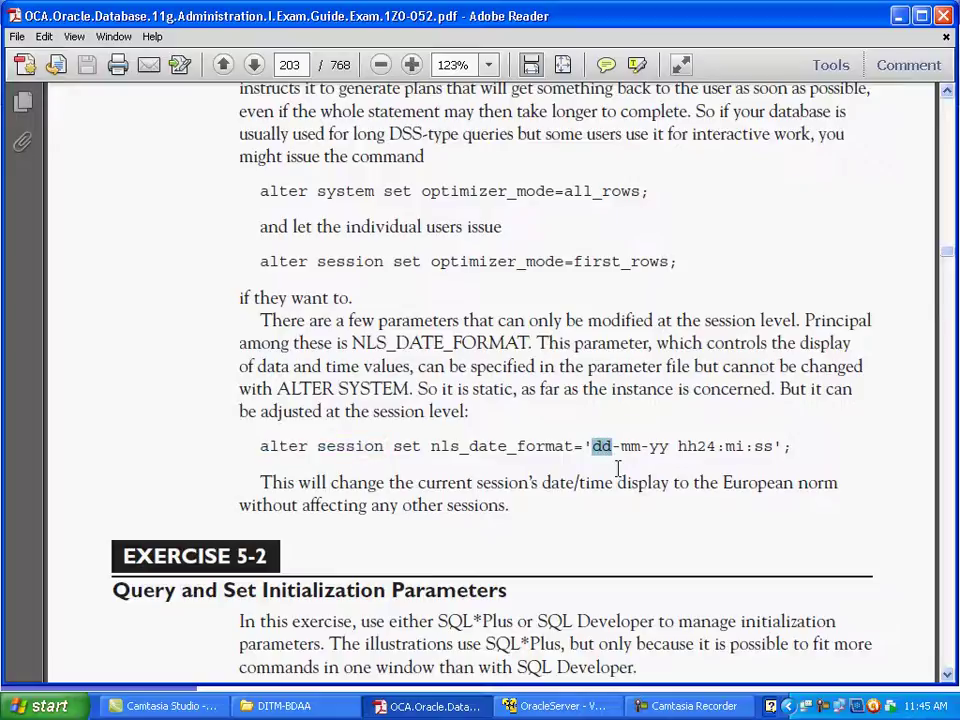
{"action": "left_click_drag", "start_coordinate": [616, 447], "coordinate": [670, 447]}
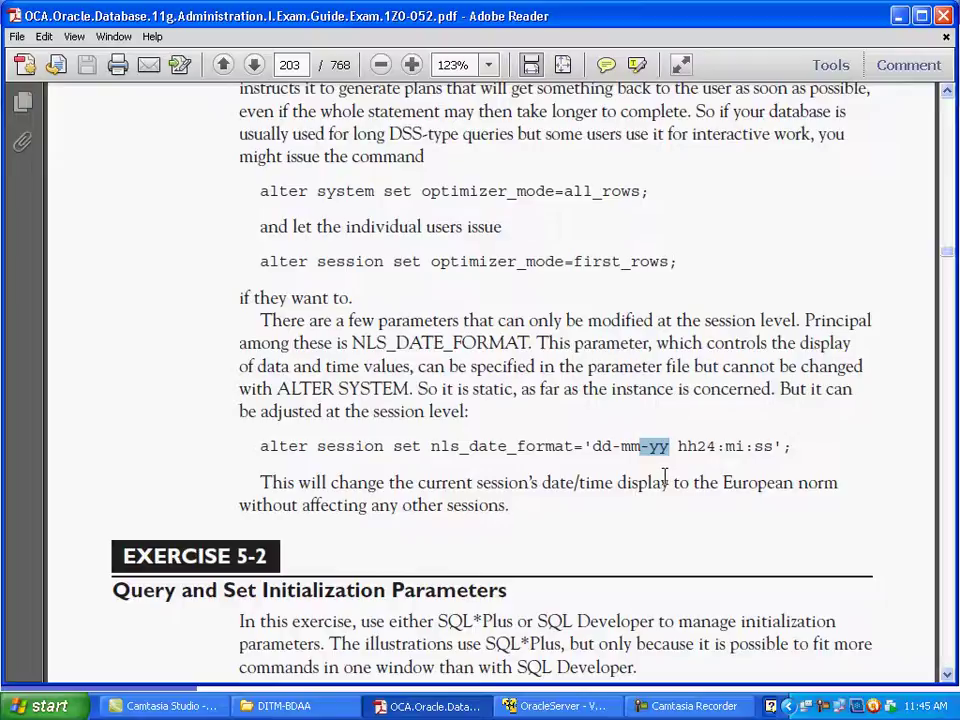
{"action": "left_click_drag", "start_coordinate": [678, 446], "coordinate": [712, 453]}
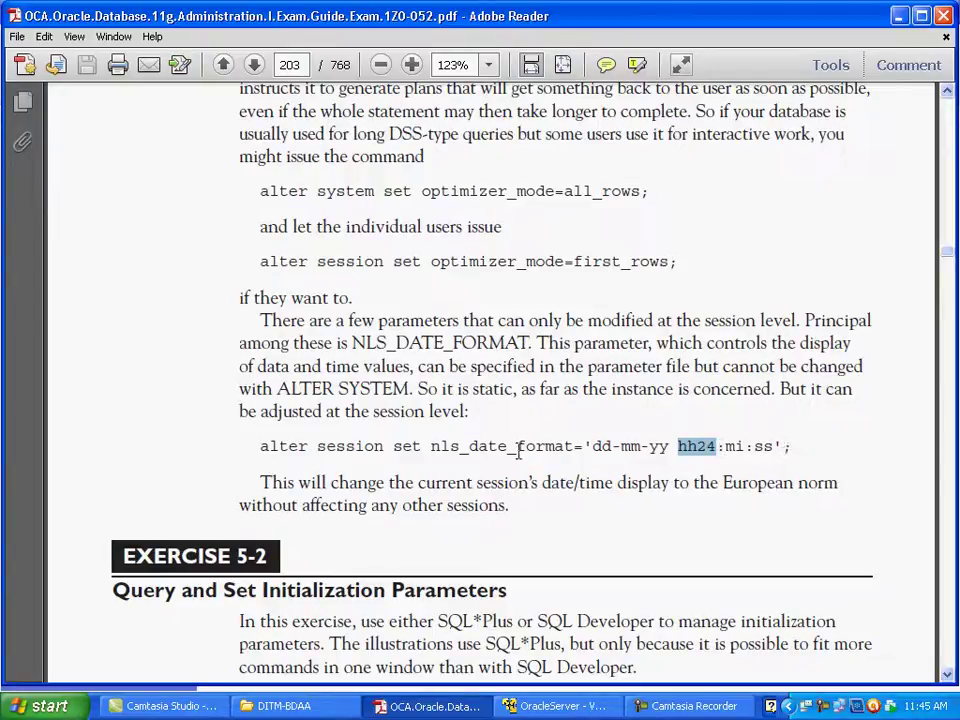
{"action": "left_click_drag", "start_coordinate": [516, 446], "coordinate": [772, 460]}
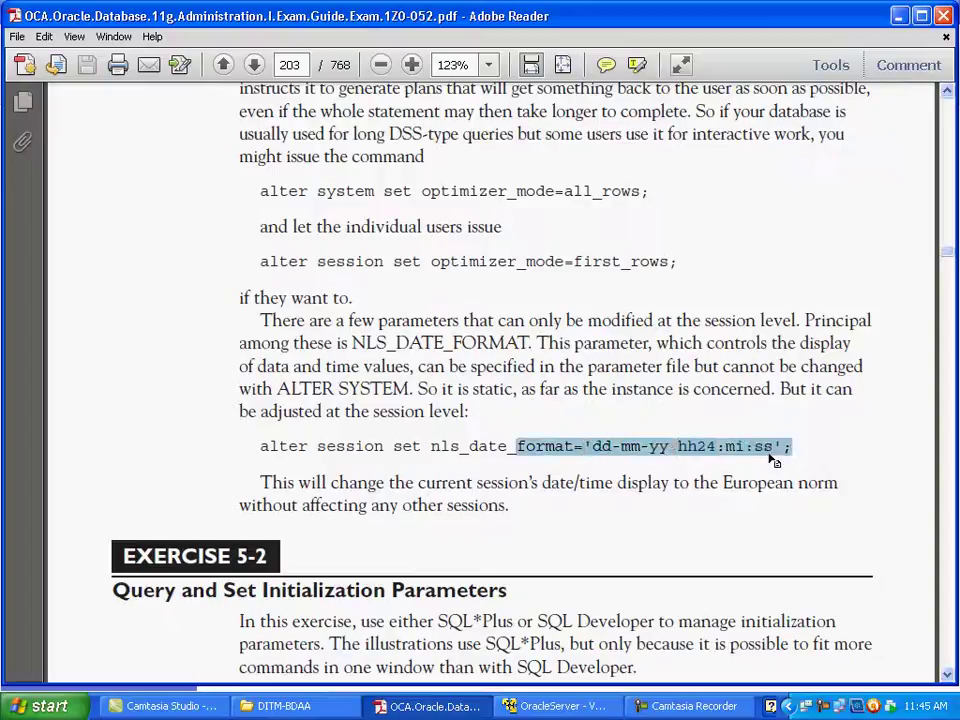
Step: Highlight the nls_date_format parameter name in the exam guide, then copy the full command alter session set nls_date_format='dd-mm-yy hh24:mi:ss';
{"action": "left_click", "coordinate": [430, 452]}
{"action": "left_click_drag", "start_coordinate": [430, 452], "coordinate": [573, 446]}
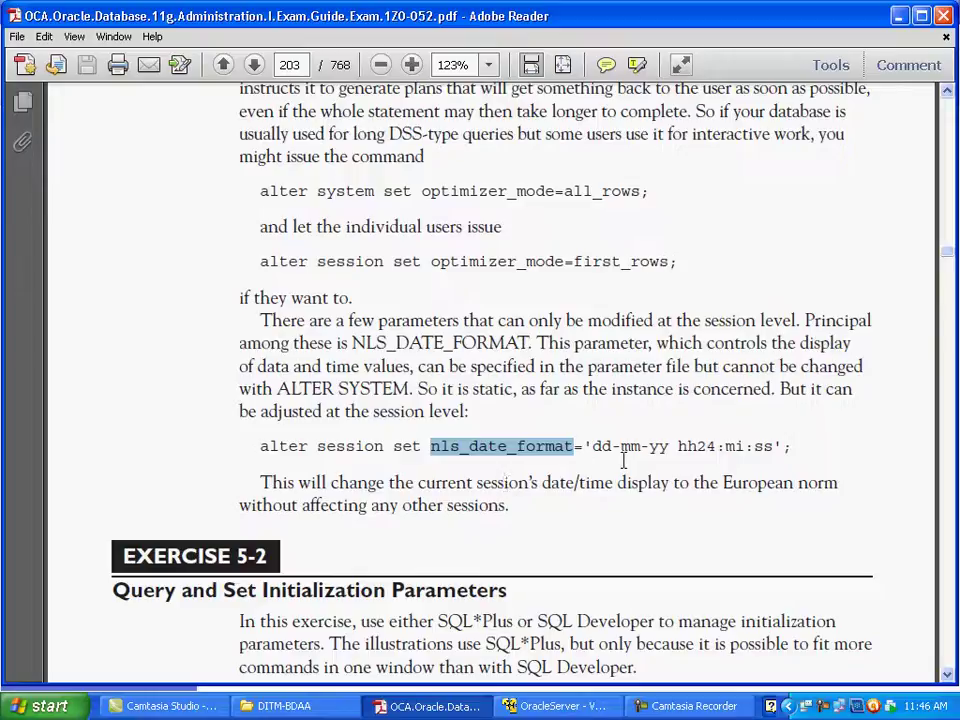
{"action": "left_click_drag", "start_coordinate": [264, 447], "coordinate": [790, 446]}
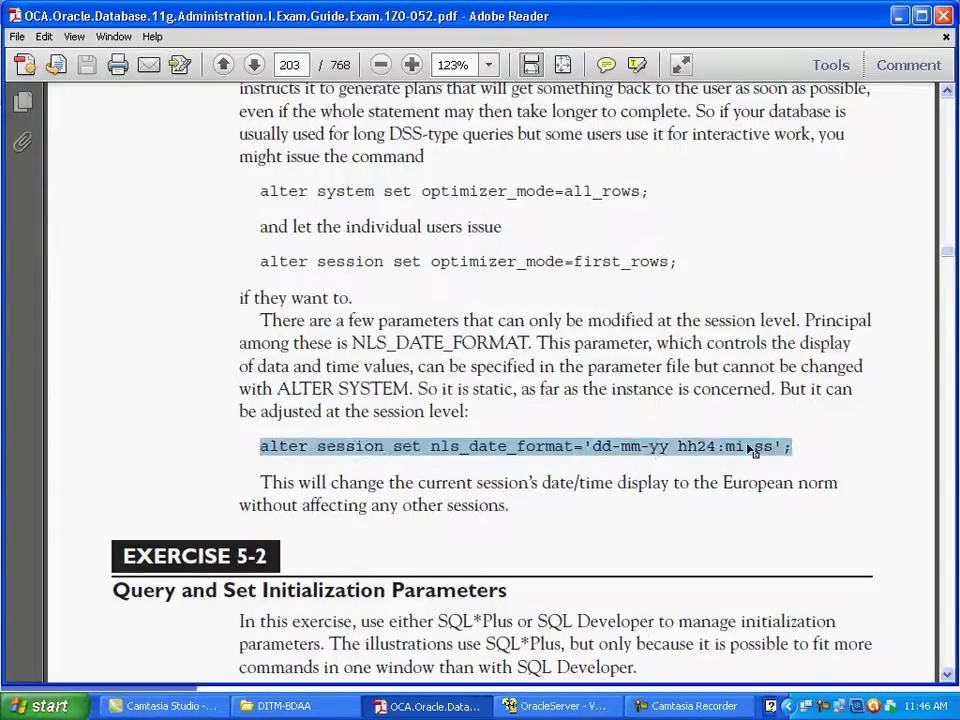
{"action": "right_click", "coordinate": [748, 443]}
{"action": "left_click", "coordinate": [758, 456]}
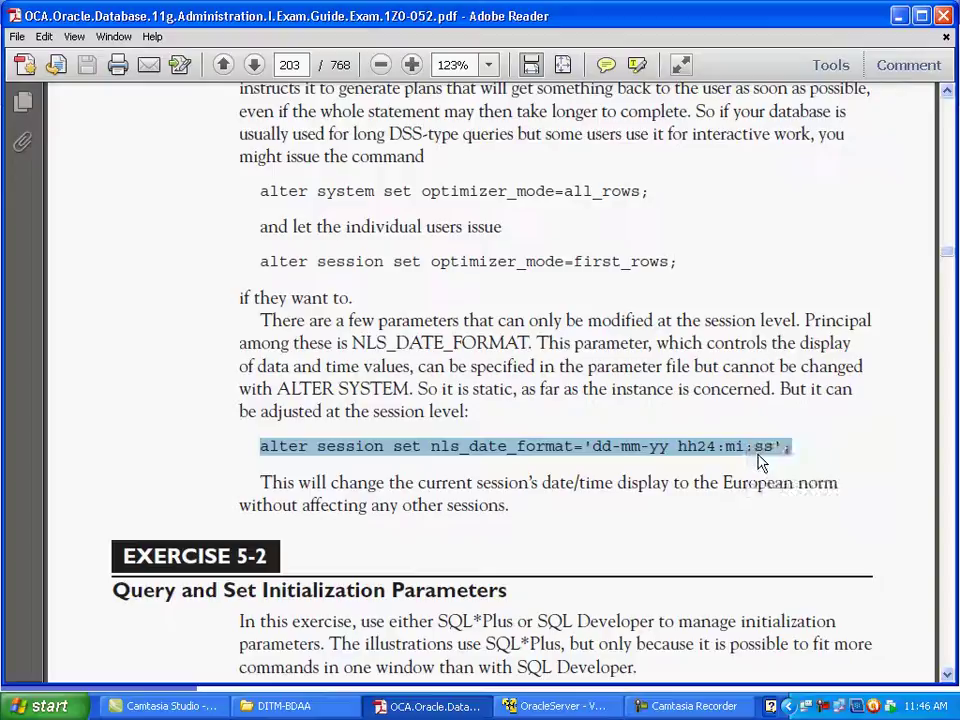
Step: Switch to SQL Developer in the OracleServer virtual machine, connect to encore, and abort the busy-connection retry to reach its empty SQL worksheet
{"action": "left_click", "coordinate": [592, 707]}
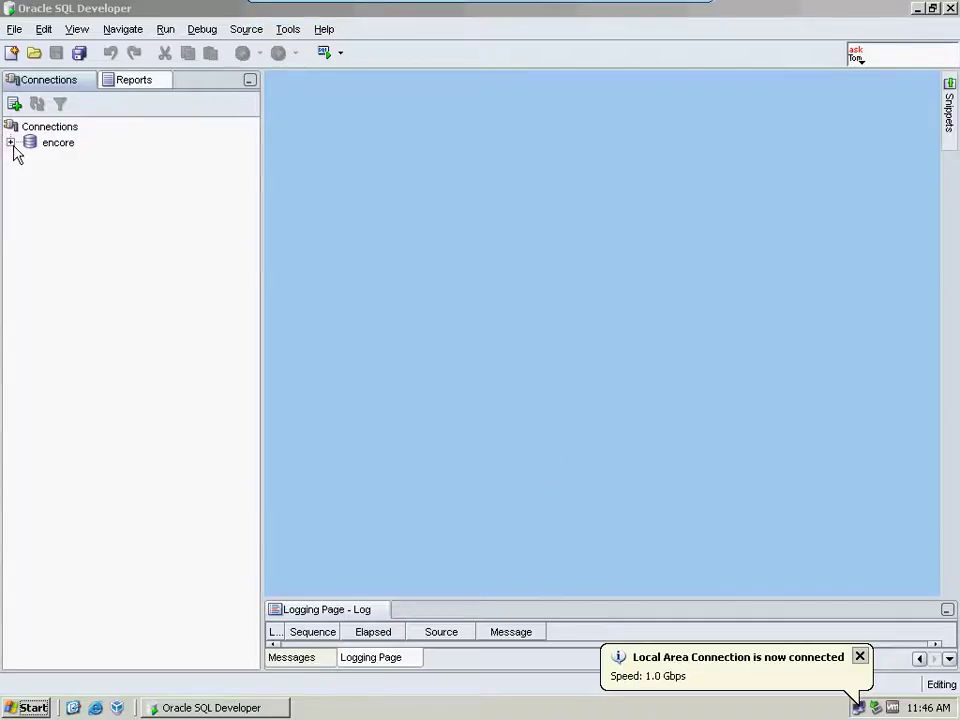
{"action": "left_click", "coordinate": [10, 142]}
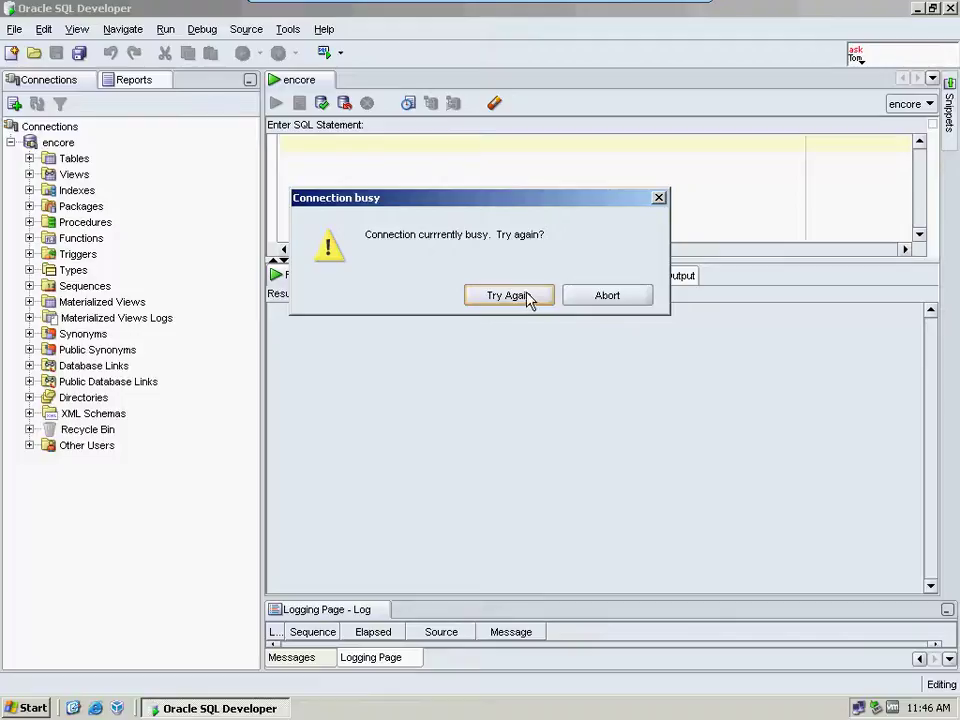
{"action": "left_click", "coordinate": [629, 298]}
{"action": "left_click", "coordinate": [369, 186]}
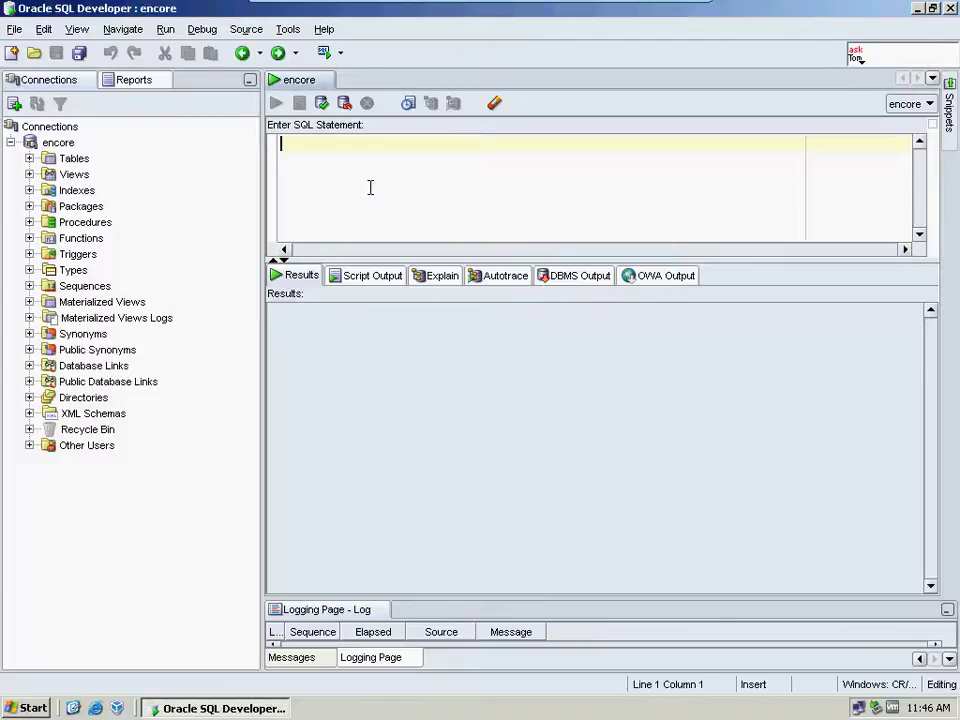
Step: Paste the copied alter session set nls_date_format command into the encore worksheet and run it as a script
{"action": "right_click", "coordinate": [371, 194]}
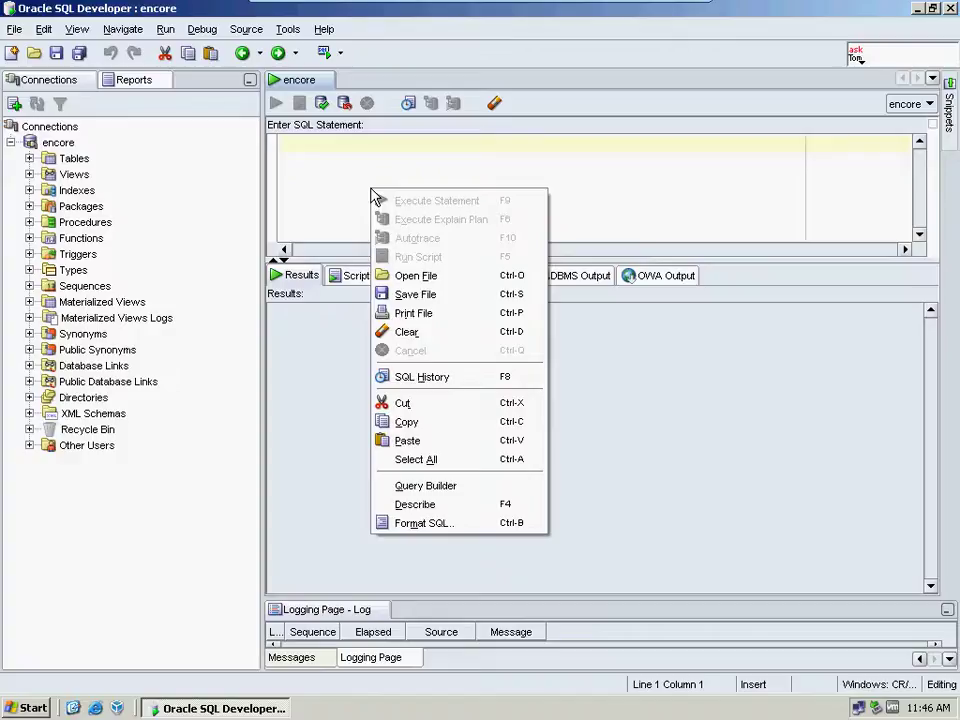
{"action": "left_click", "coordinate": [418, 440]}
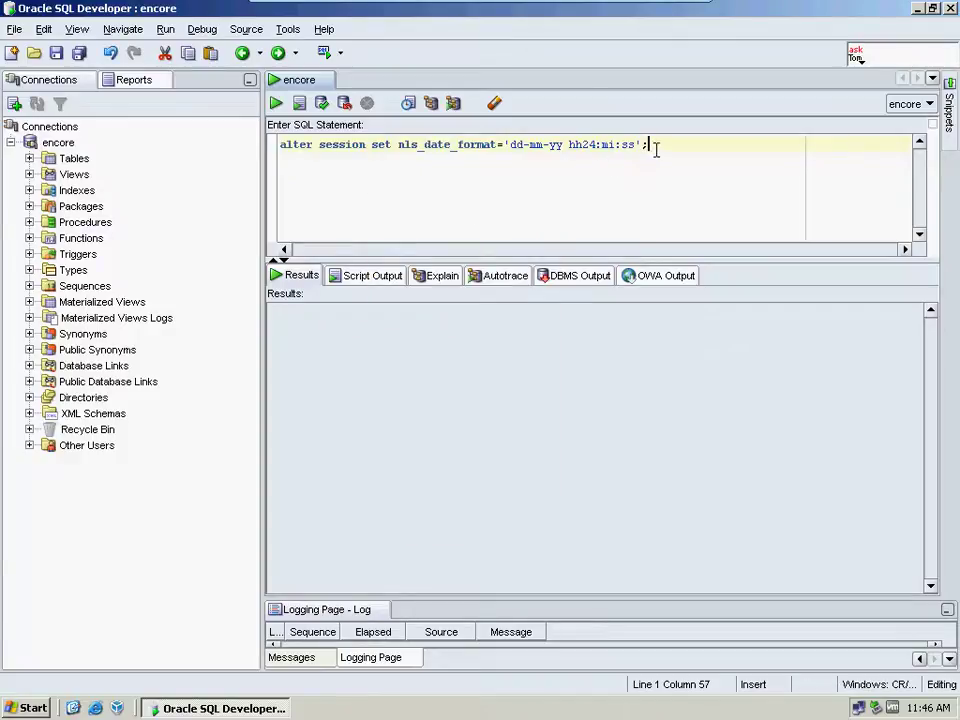
{"action": "left_click_drag", "start_coordinate": [649, 144], "coordinate": [280, 145]}
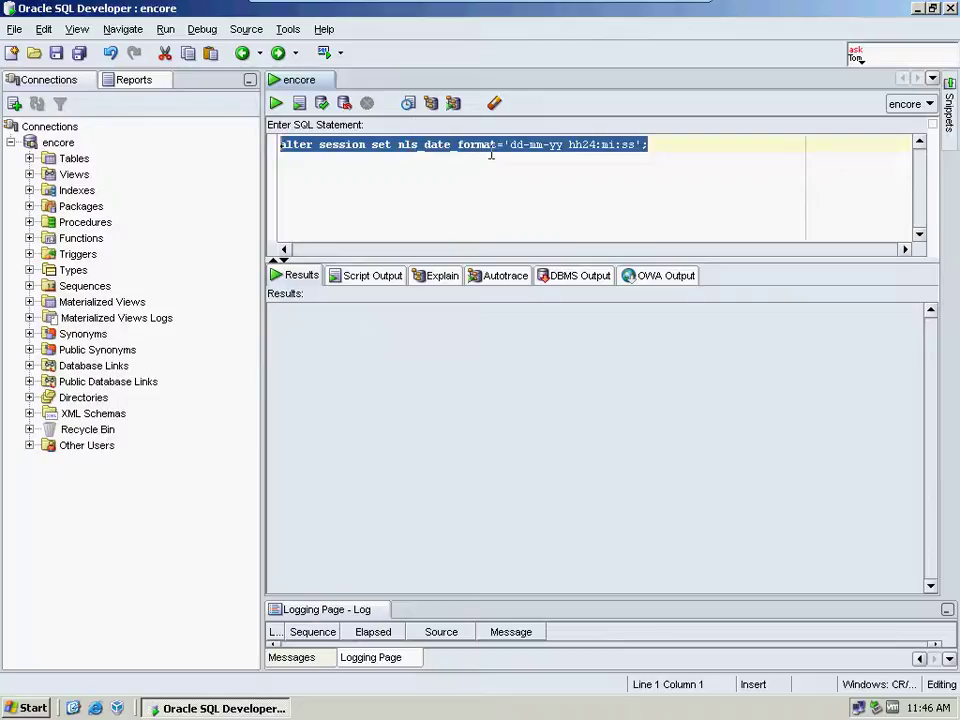
{"action": "left_click", "coordinate": [297, 104]}
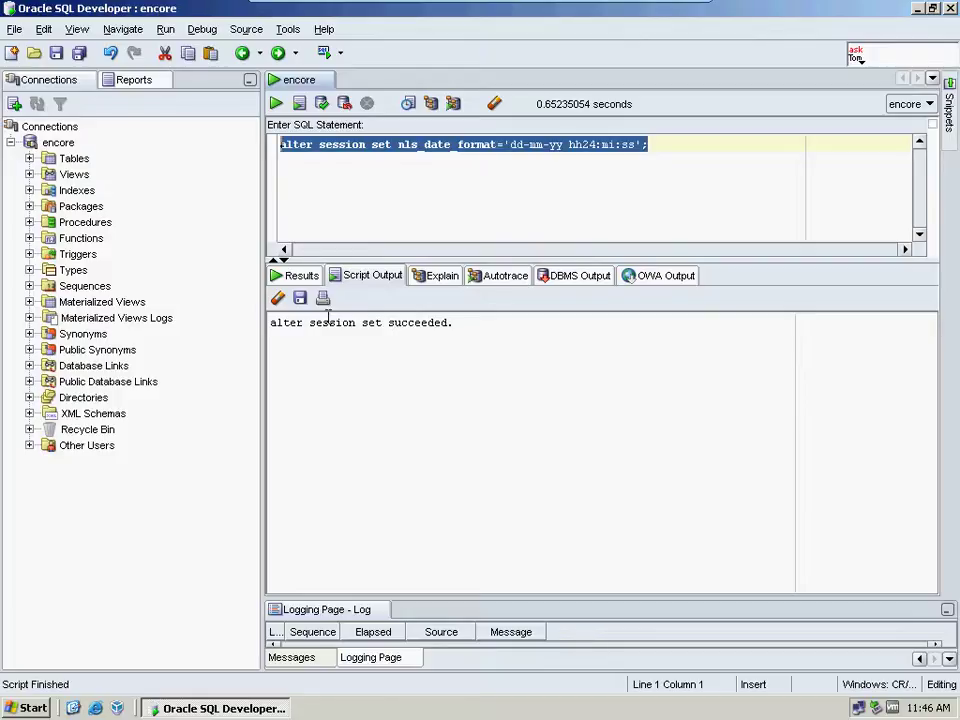
Step: Add the line select sysdate fro dual; below the alter session command and run only that line as a script
{"action": "left_click", "coordinate": [317, 178]}
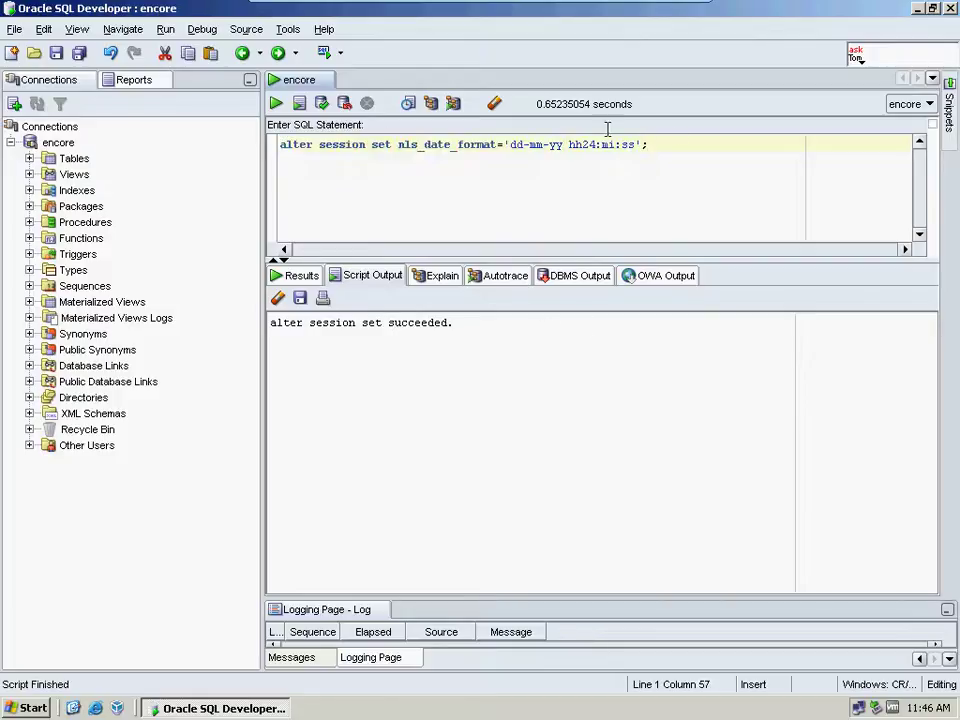
{"action": "key", "text": "Return"}
{"action": "type", "text": "s"}
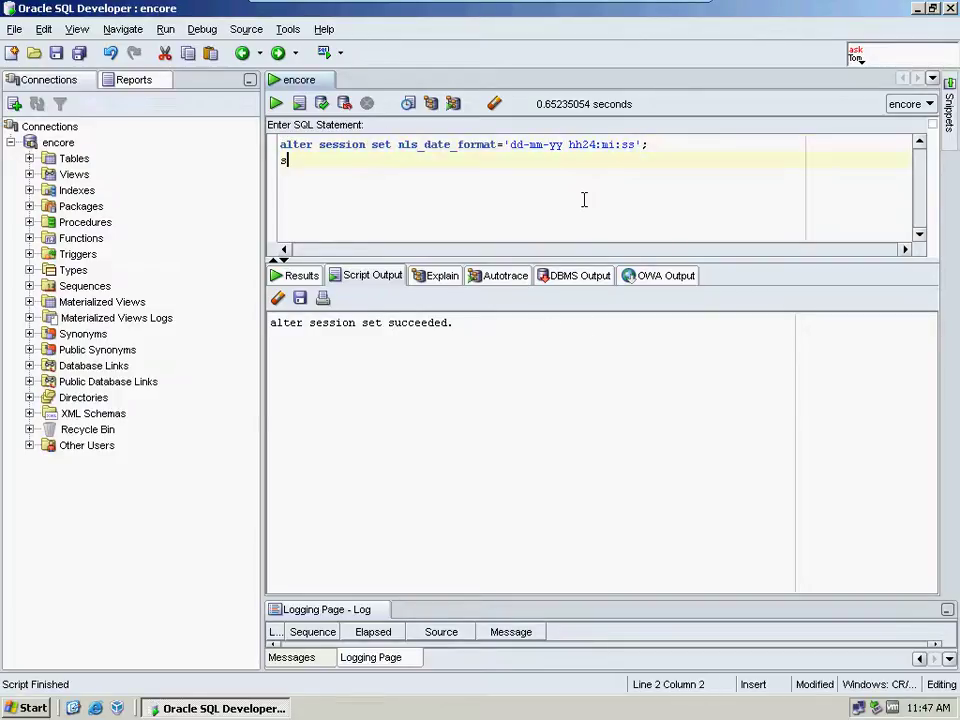
{"action": "type", "text": "elect sysdate()"}
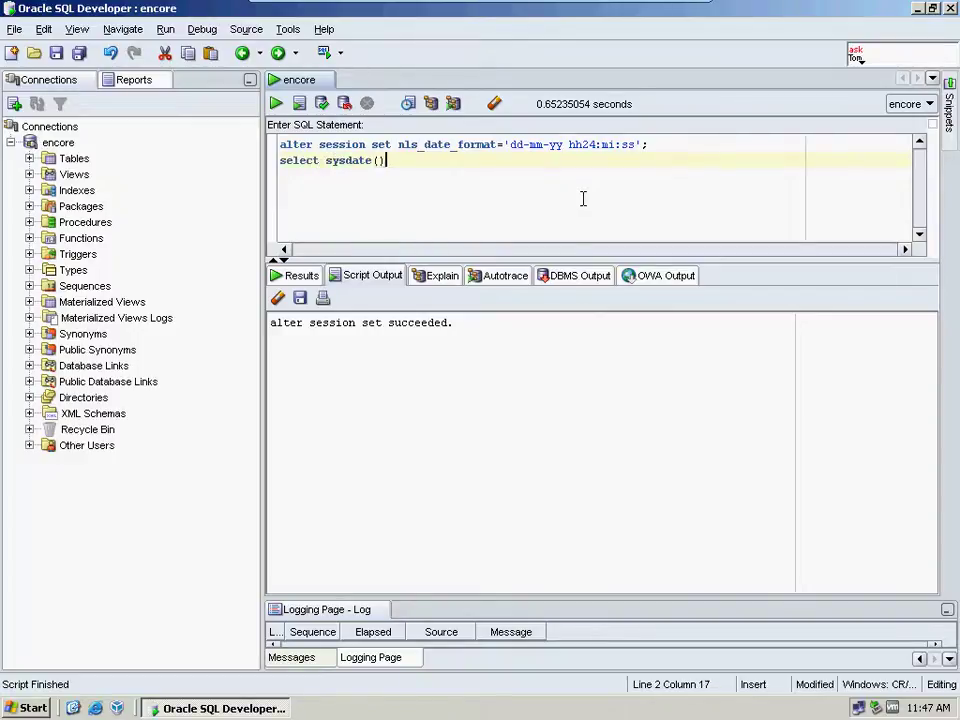
{"action": "key", "text": "BackSpace"}
{"action": "key", "text": "BackSpace"}
{"action": "type", "text": "fro dual;"}
{"action": "key", "text": "Return"}
{"action": "key", "text": "shift+Up"}
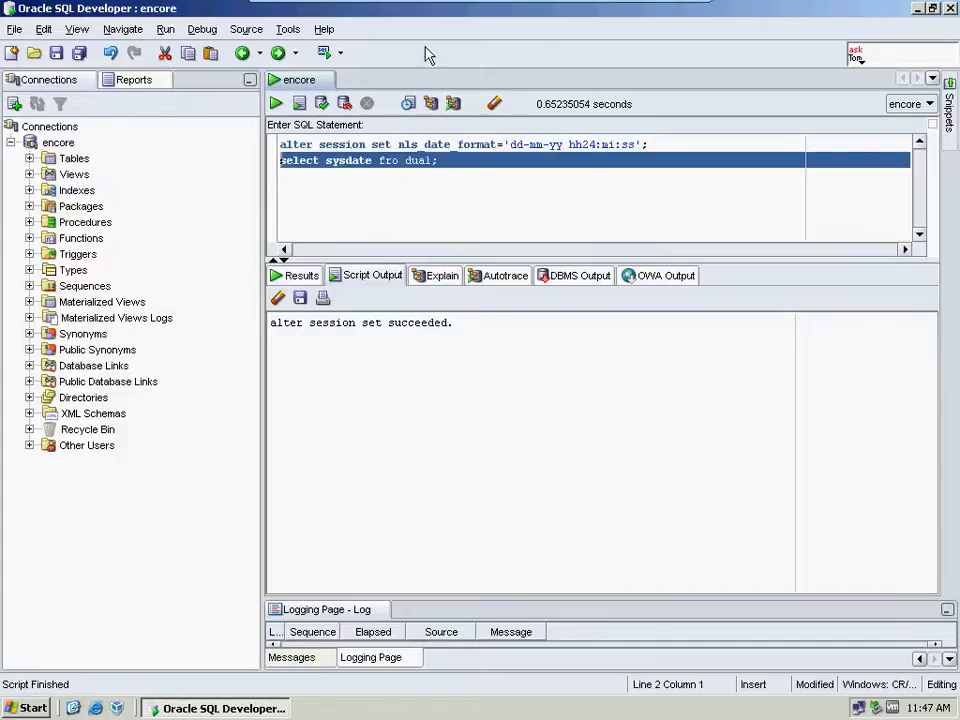
{"action": "left_click", "coordinate": [300, 104]}
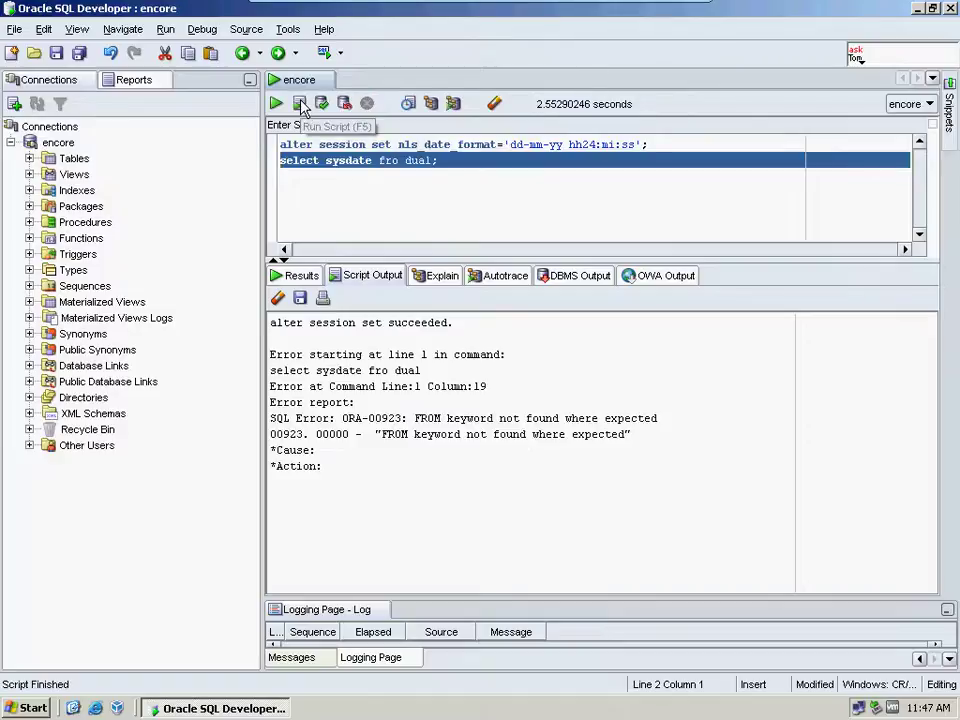
Step: Correct fro to from in the sysdate query and run select sysdate from dual; as a script
{"action": "left_click", "coordinate": [428, 160]}
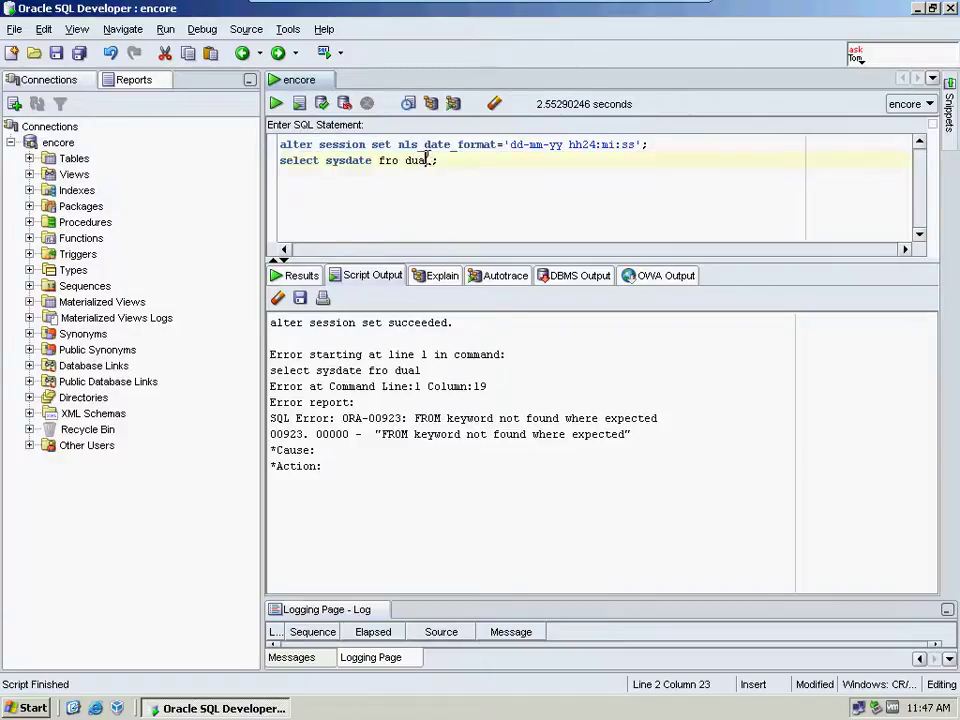
{"action": "left_click", "coordinate": [401, 160]}
{"action": "type", "text": "m"}
{"action": "left_click_drag", "start_coordinate": [446, 160], "coordinate": [258, 160]}
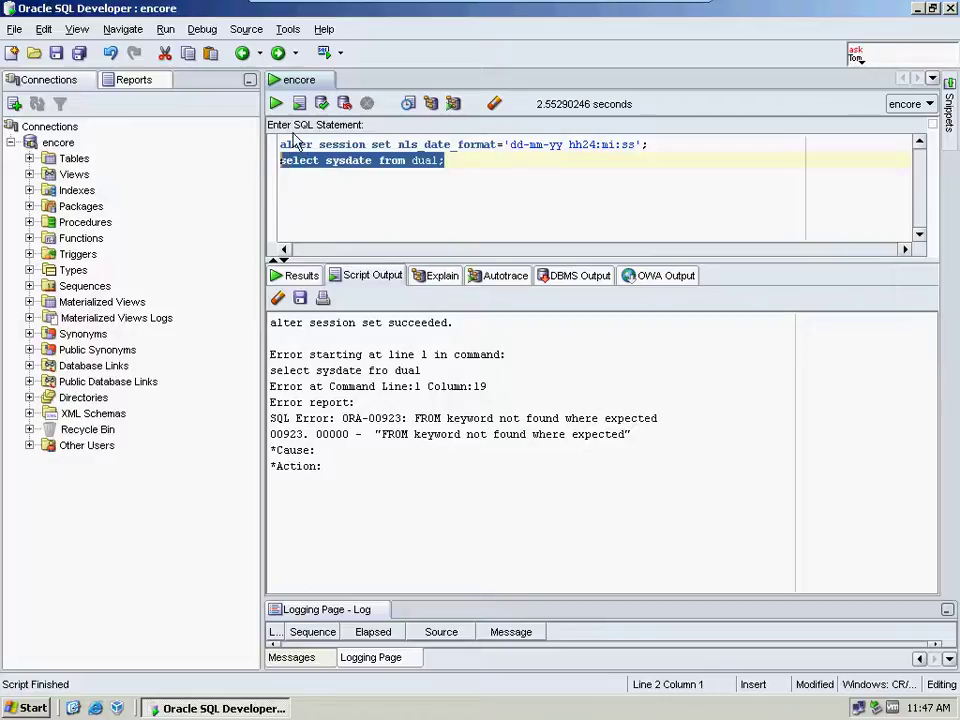
{"action": "left_click", "coordinate": [299, 103]}
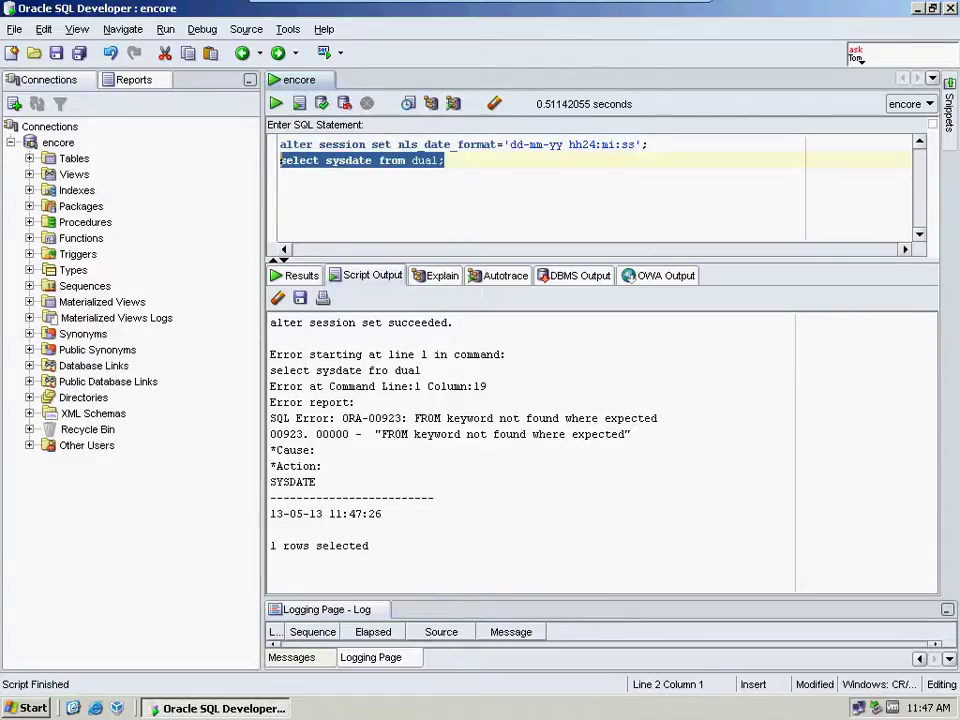
Step: Compare the date and time parts of the SYSDATE output with the 'dd-mm-yy hh24:mi:ss' format string in the worksheet
{"action": "left_click_drag", "start_coordinate": [283, 514], "coordinate": [267, 516]}
{"action": "left_click", "coordinate": [335, 518]}
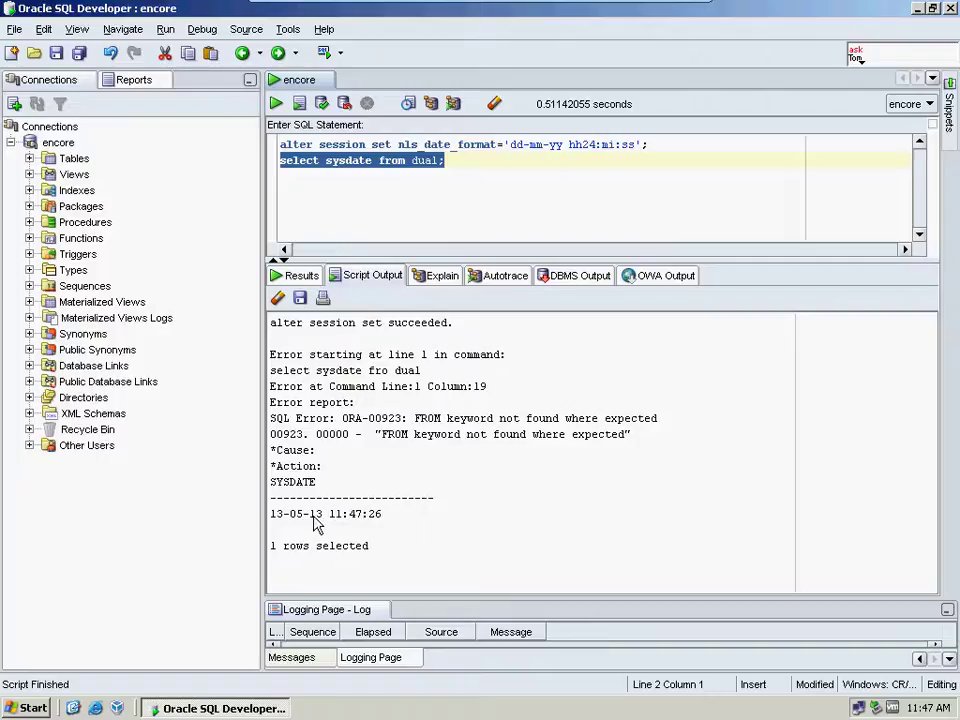
{"action": "left_click", "coordinate": [552, 144]}
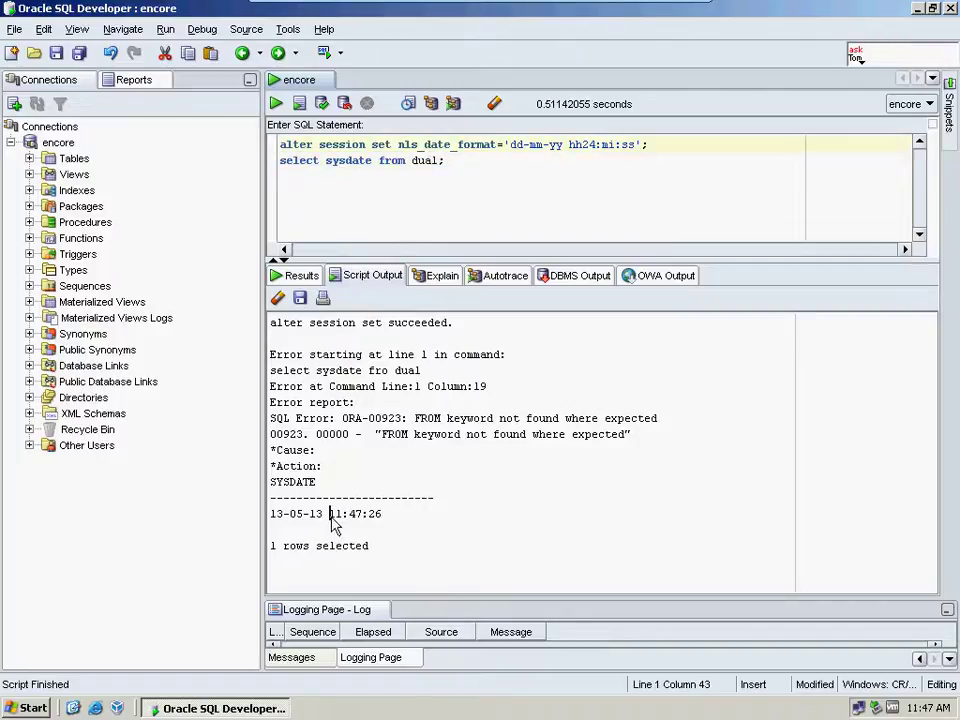
{"action": "left_click_drag", "start_coordinate": [330, 518], "coordinate": [348, 516]}
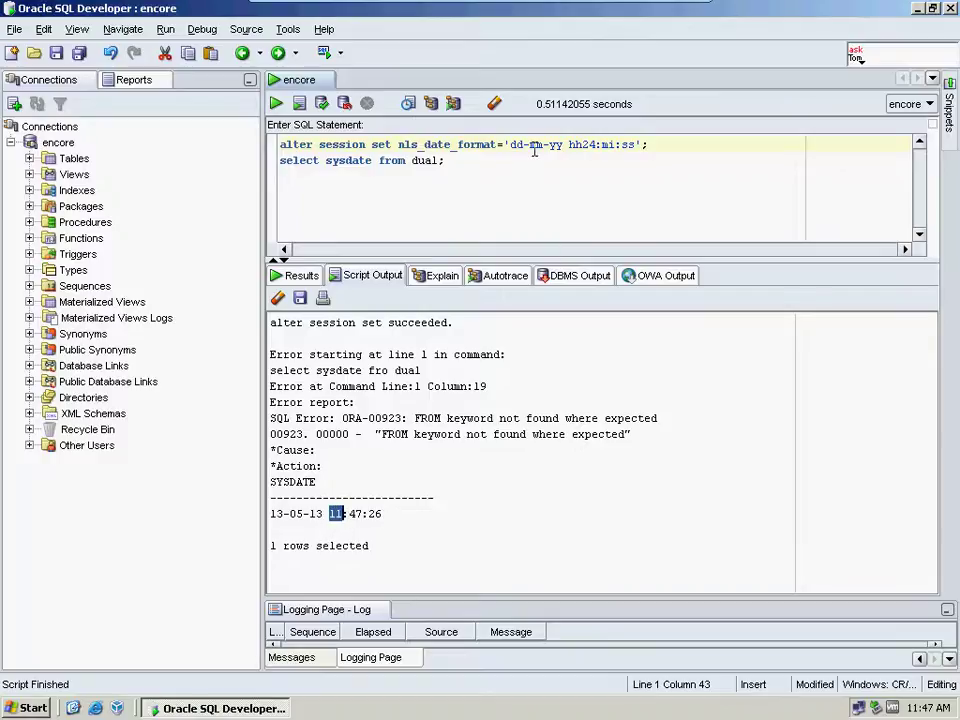
{"action": "left_click_drag", "start_coordinate": [512, 144], "coordinate": [651, 144]}
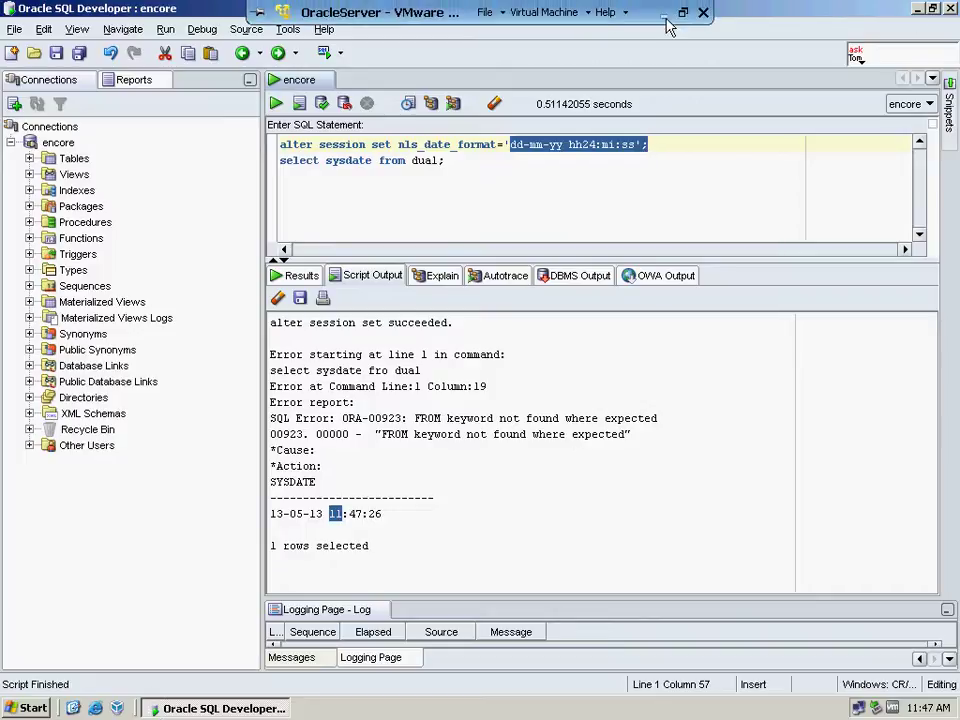
Step: Return to the exam guide in Adobe Reader and copy the command alter system set optimizer_mode=all_rows;
{"action": "left_click", "coordinate": [663, 13]}
{"action": "scroll", "coordinate": [445, 500], "scroll_direction": "down", "scroll_amount": 2}
{"action": "scroll", "coordinate": [445, 500], "scroll_direction": "down", "scroll_amount": 1}
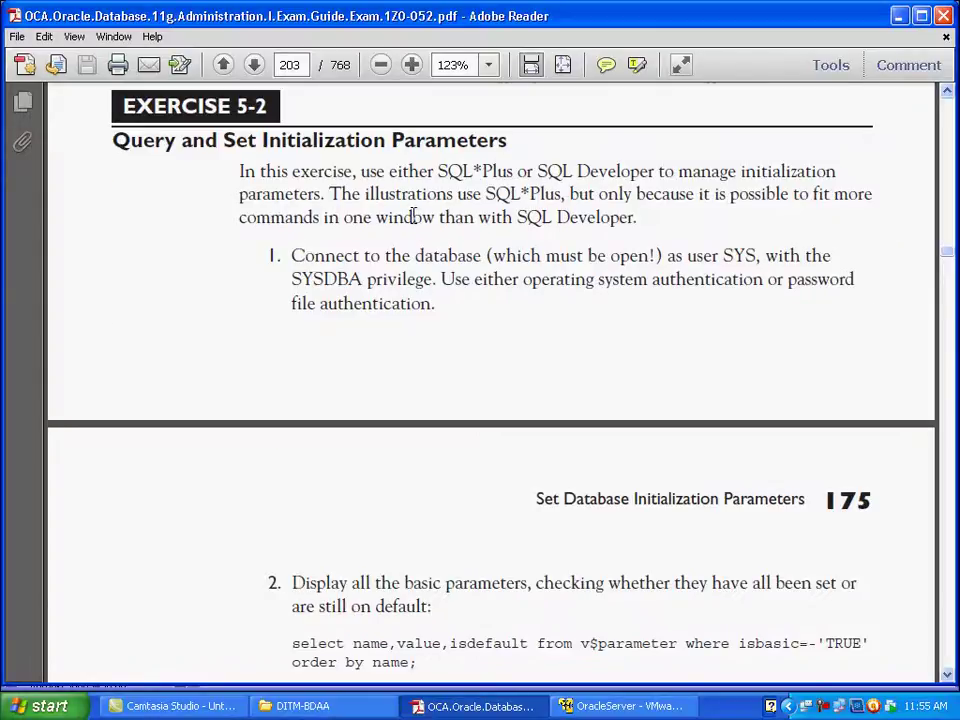
{"action": "scroll", "coordinate": [412, 216], "scroll_direction": "up", "scroll_amount": 10}
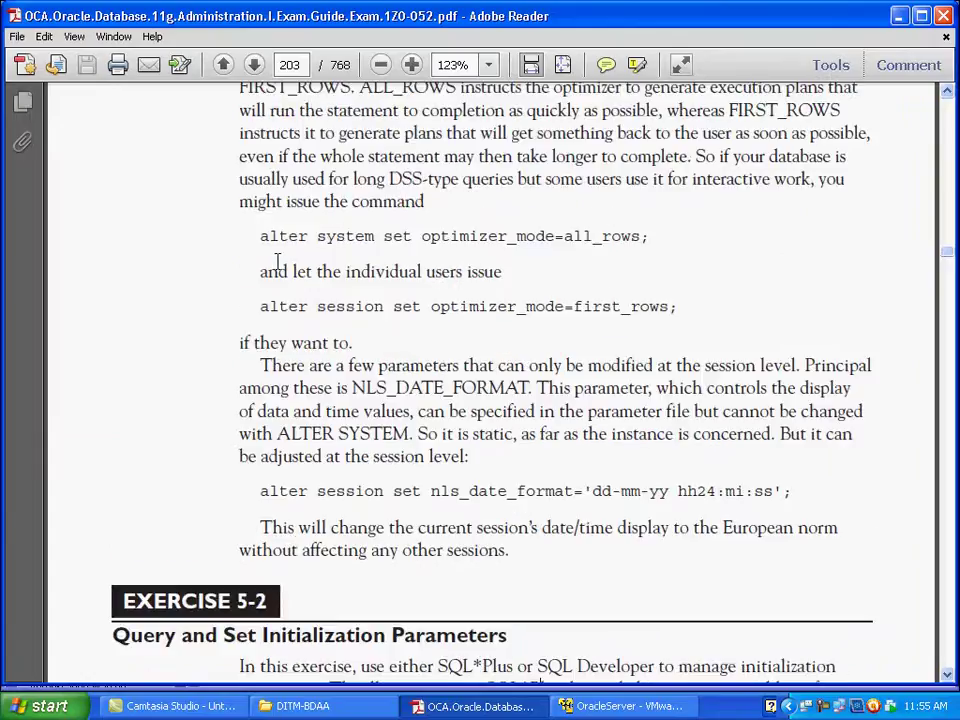
{"action": "left_click_drag", "start_coordinate": [259, 236], "coordinate": [647, 237]}
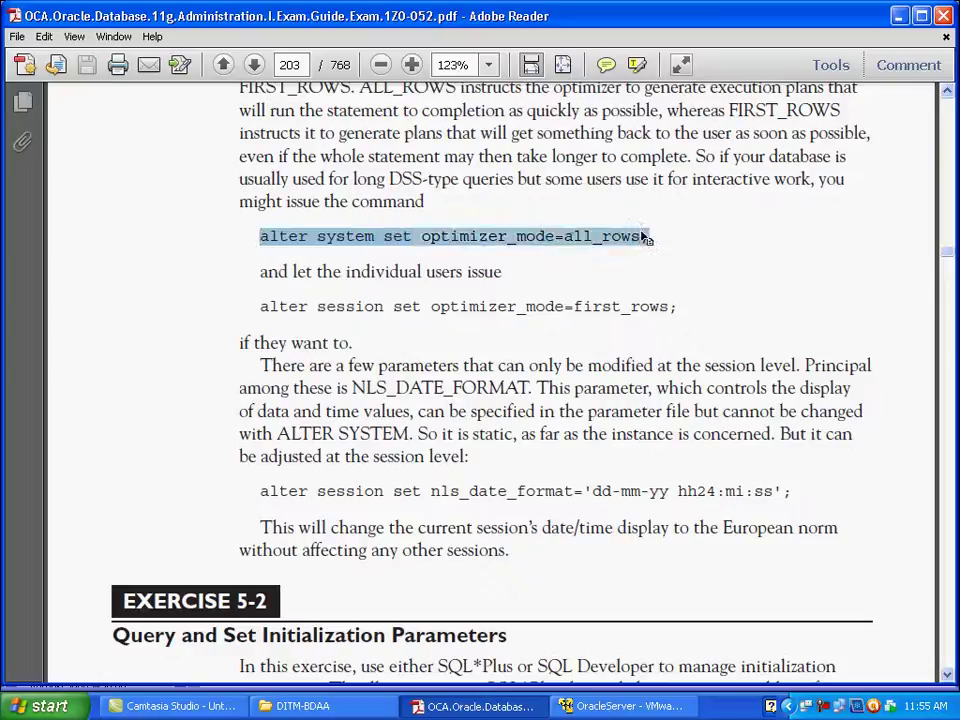
{"action": "right_click", "coordinate": [647, 237]}
{"action": "left_click", "coordinate": [658, 245]}
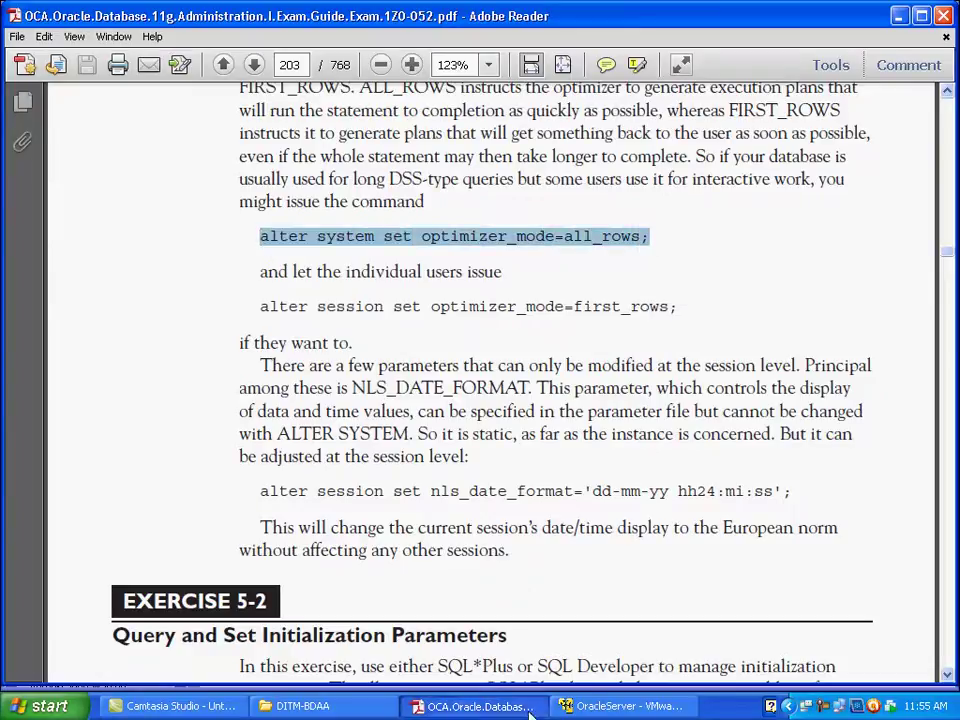
Step: Switch to SQL Developer in the virtual machine, paste alter system set optimizer_mode=all_rows; on a new third line, and run only that statement
{"action": "left_click", "coordinate": [622, 706]}
{"action": "left_click", "coordinate": [444, 161]}
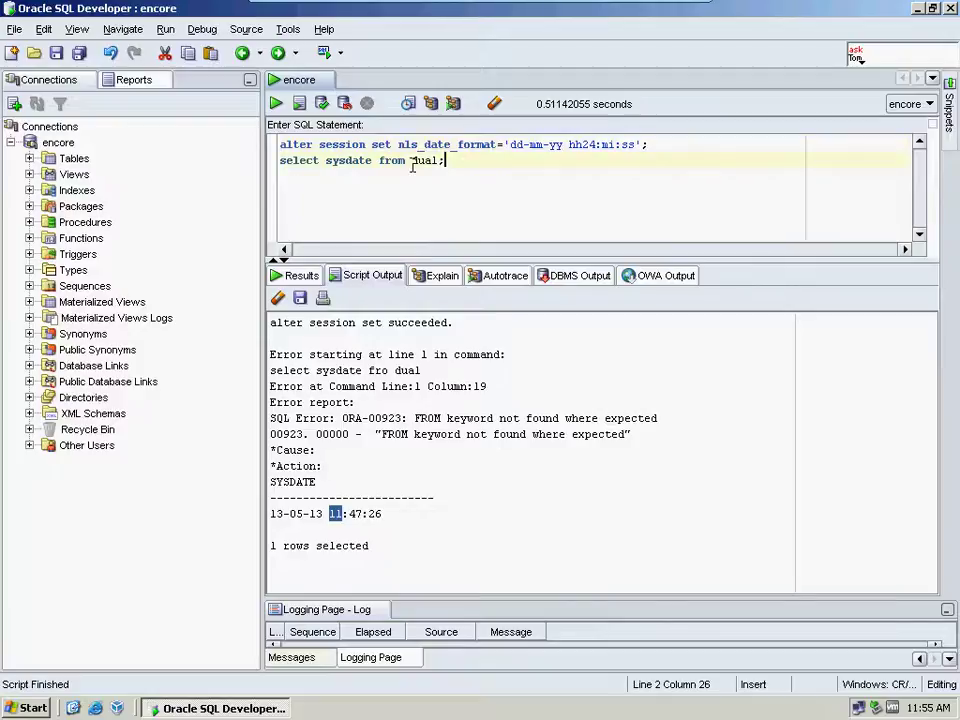
{"action": "key", "text": "Return"}
{"action": "key", "text": "ctrl+v"}
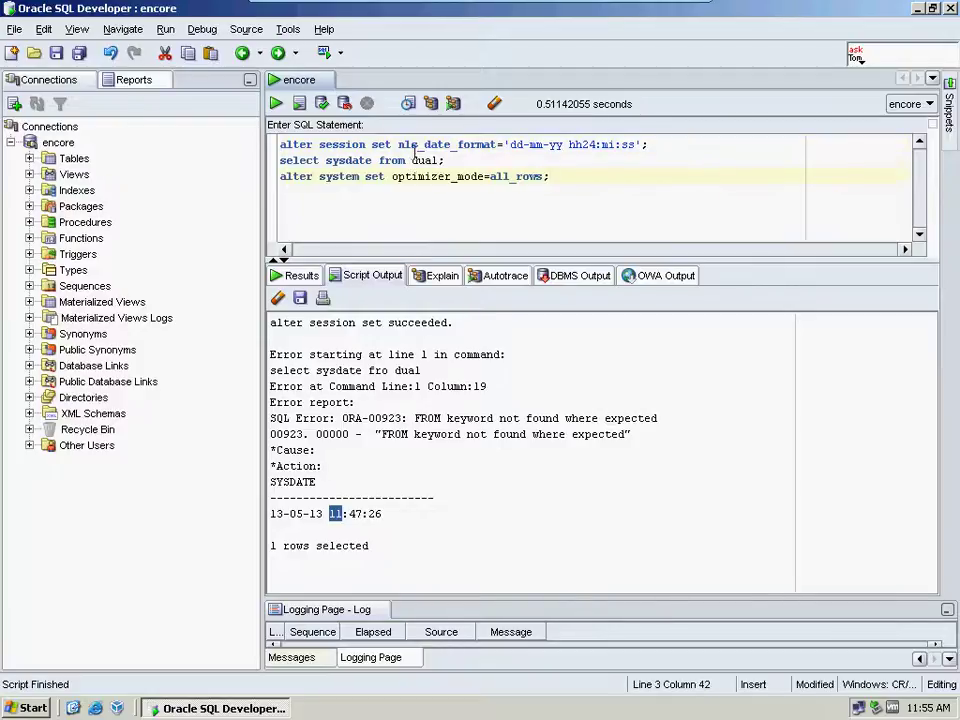
{"action": "left_click_drag", "start_coordinate": [568, 175], "coordinate": [255, 178]}
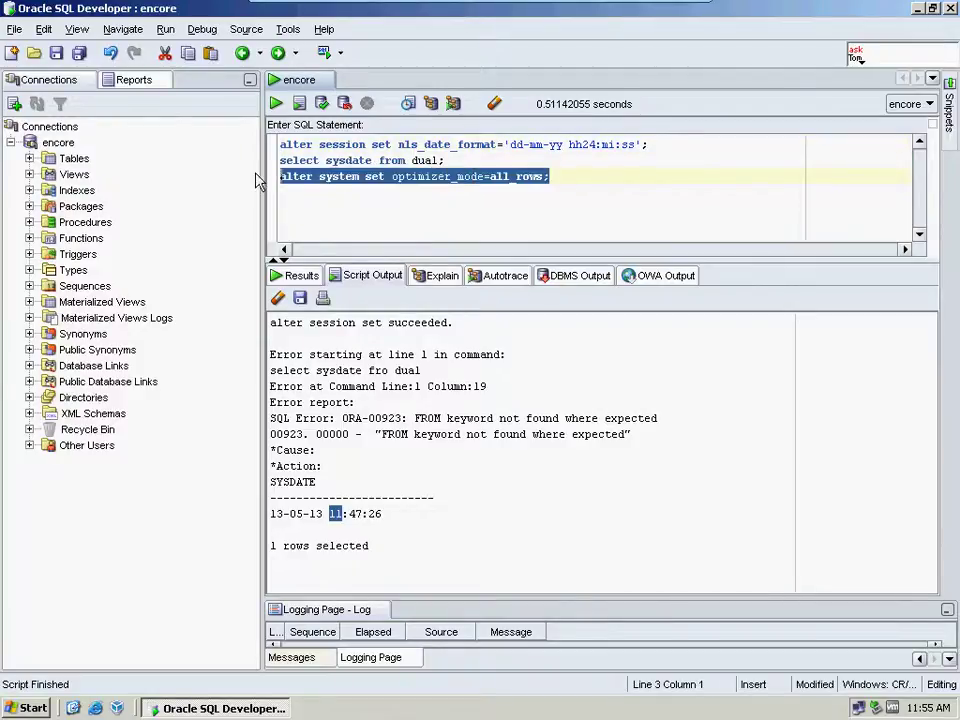
{"action": "left_click", "coordinate": [300, 104]}
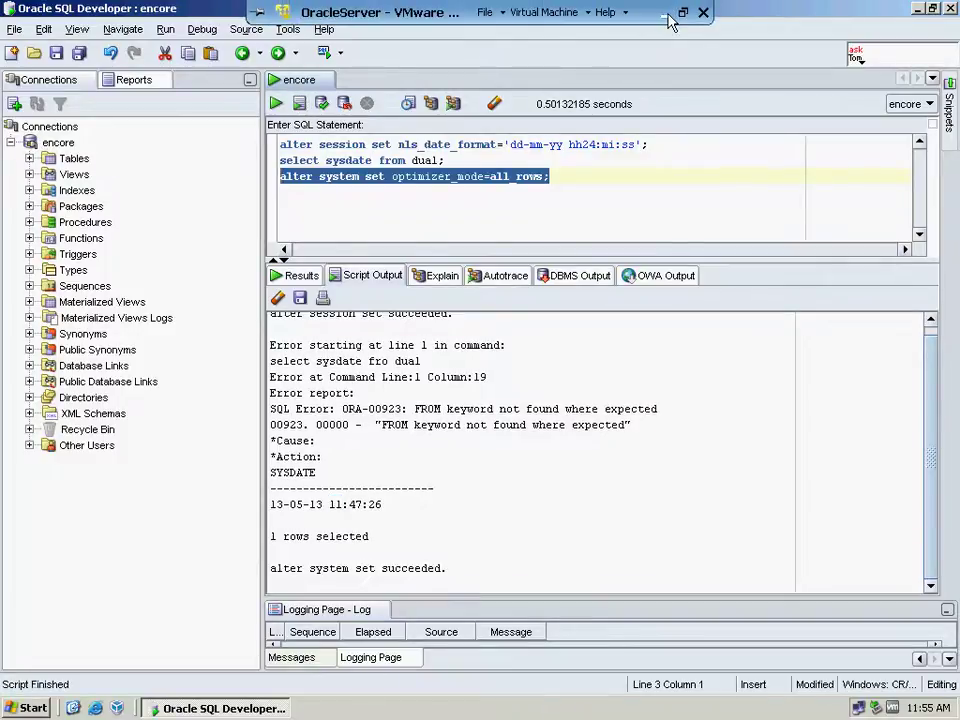
Step: Return to the exam guide and read Exercise 5-2, highlighting its introductory sentence and the user SYS in item 1
{"action": "left_click", "coordinate": [663, 12]}
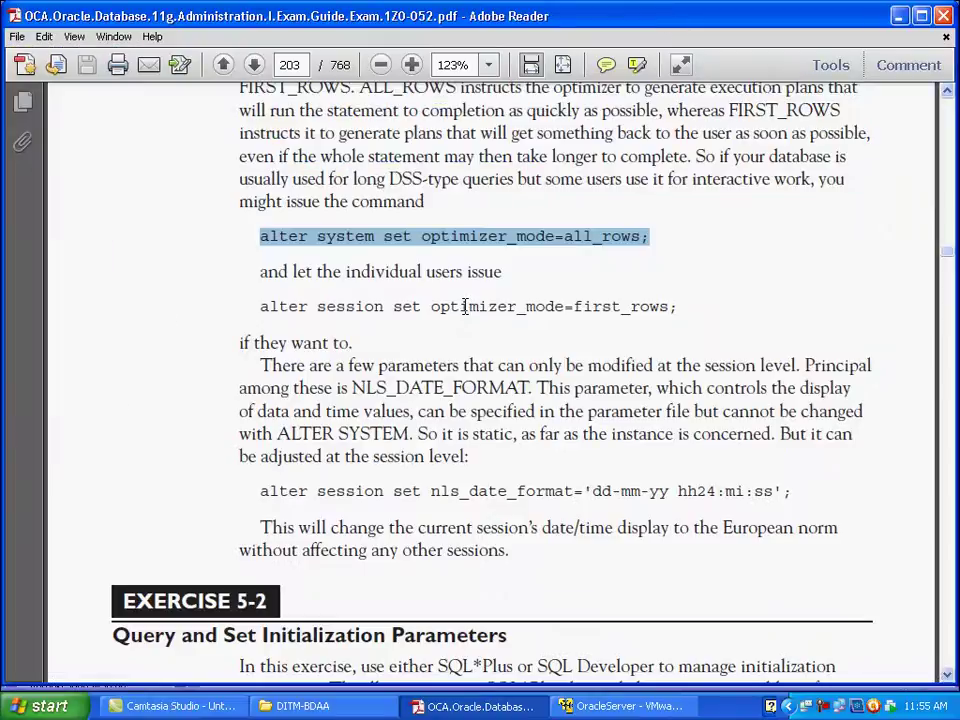
{"action": "scroll", "coordinate": [463, 318], "scroll_direction": "down", "scroll_amount": 5}
{"action": "scroll", "coordinate": [465, 310], "scroll_direction": "down", "scroll_amount": 2}
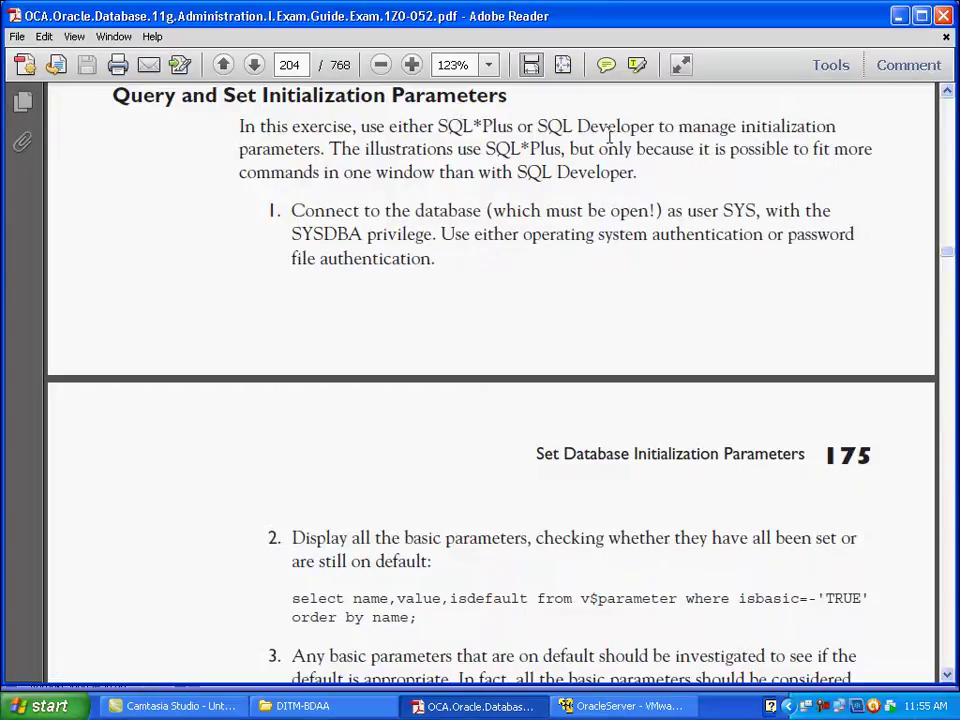
{"action": "left_click_drag", "start_coordinate": [329, 150], "coordinate": [232, 129]}
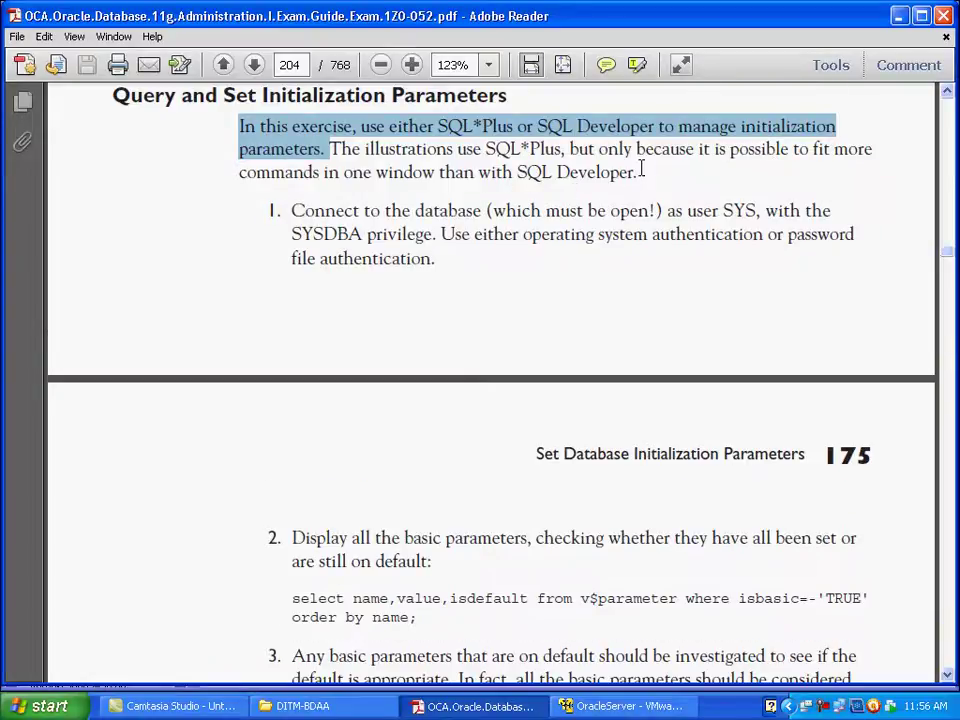
{"action": "scroll", "coordinate": [641, 168], "scroll_direction": "down", "scroll_amount": 2}
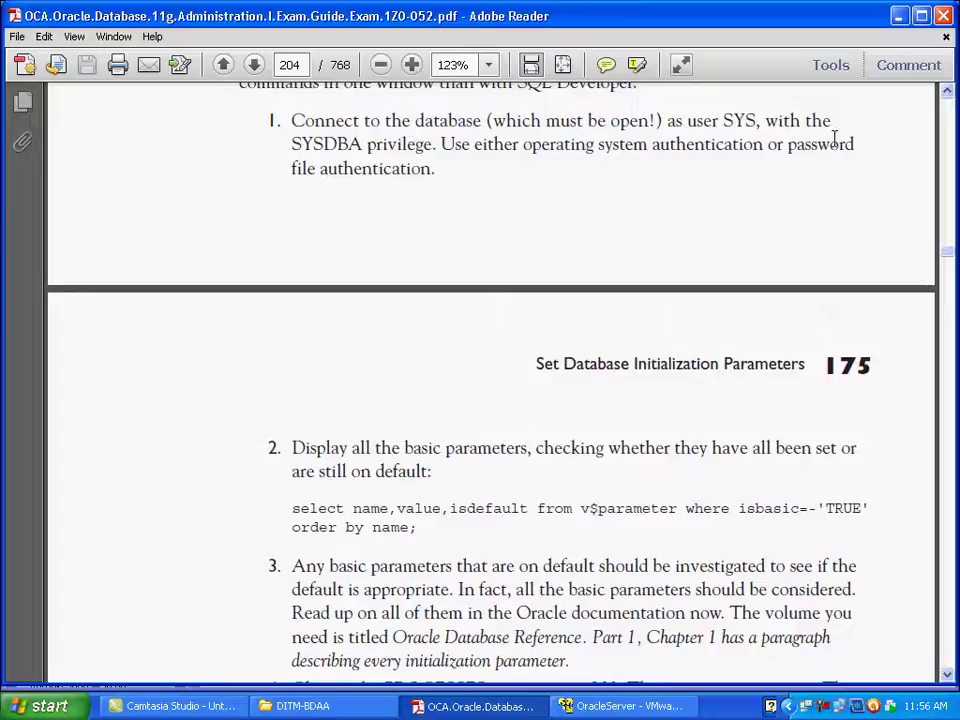
{"action": "double_click", "coordinate": [723, 119]}
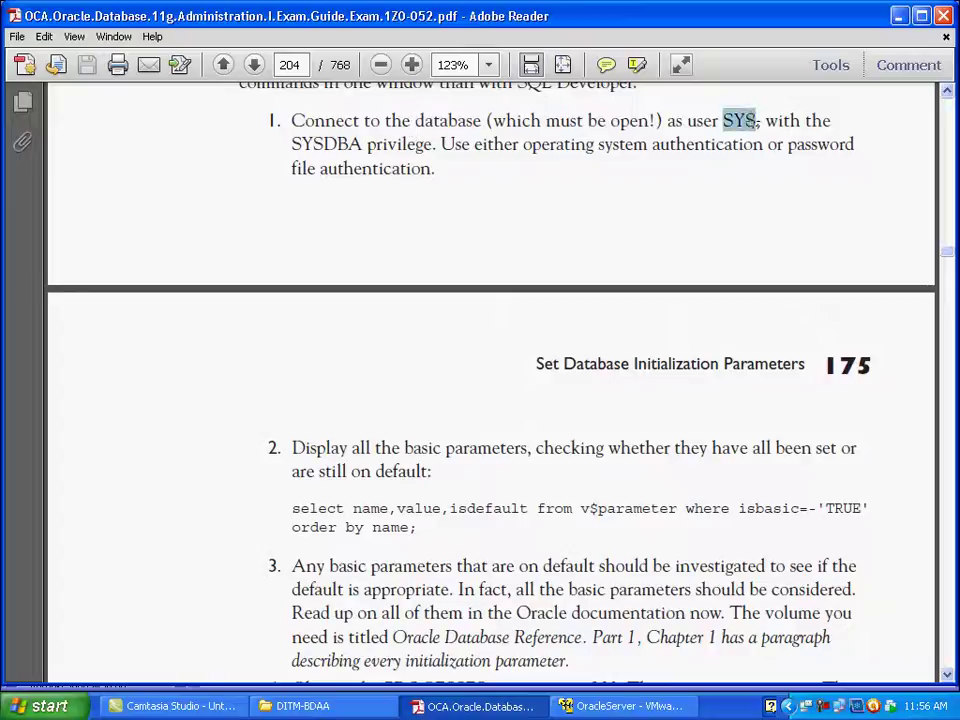
Step: Highlight SYSDBA in item 1 of Exercise 5-2, then switch to the OracleServer virtual machine and minimize SQL Developer
{"action": "left_click_drag", "start_coordinate": [290, 146], "coordinate": [370, 147]}
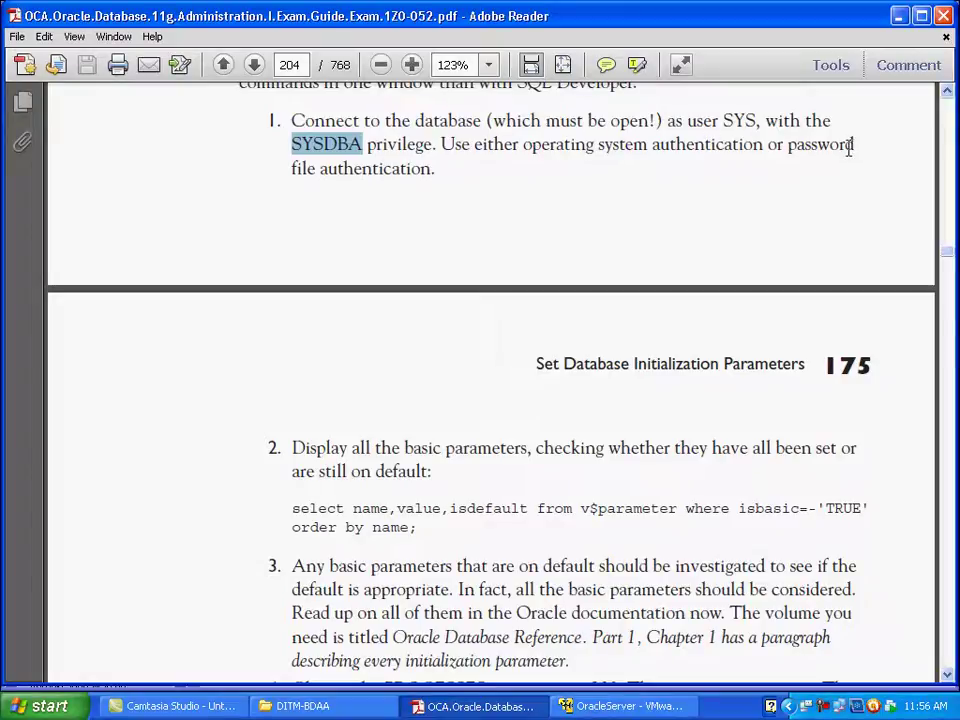
{"action": "left_click", "coordinate": [580, 708]}
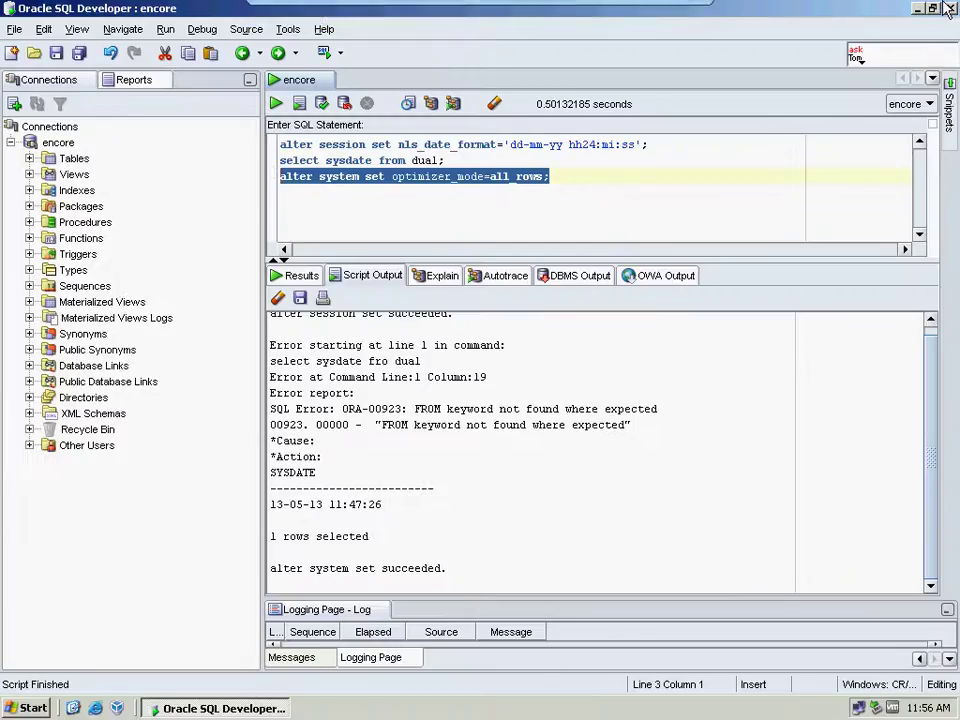
{"action": "left_click", "coordinate": [914, 10]}
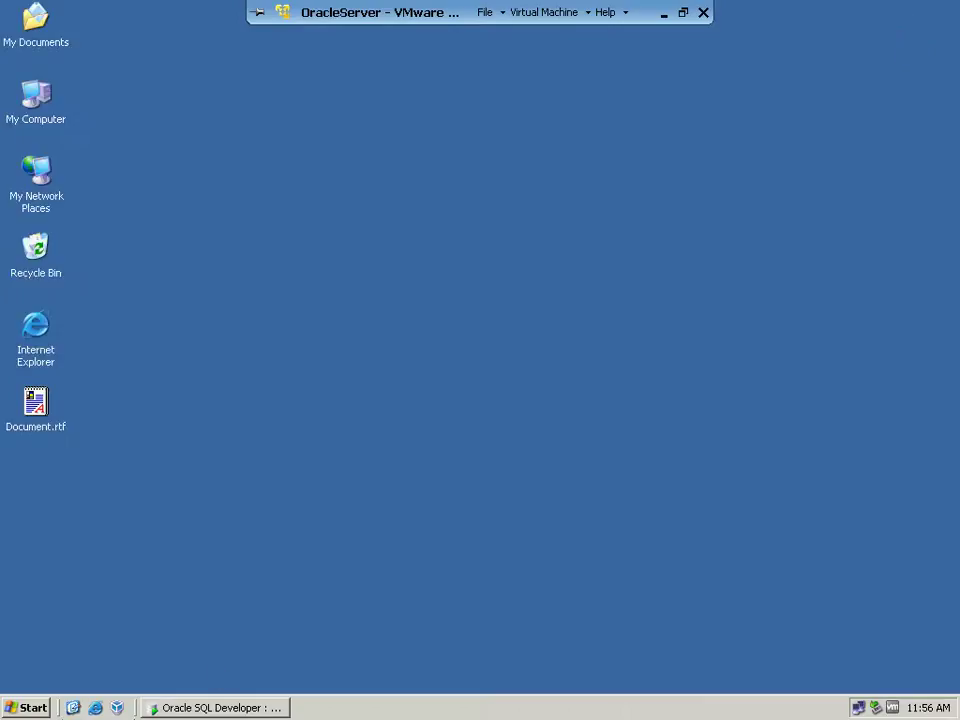
Step: Launch SQL*Plus from the Run dialog as sys on encore as sysdba, including the account password, and move its window away from the desktop icons
{"action": "left_click", "coordinate": [26, 708]}
{"action": "left_click", "coordinate": [70, 642]}
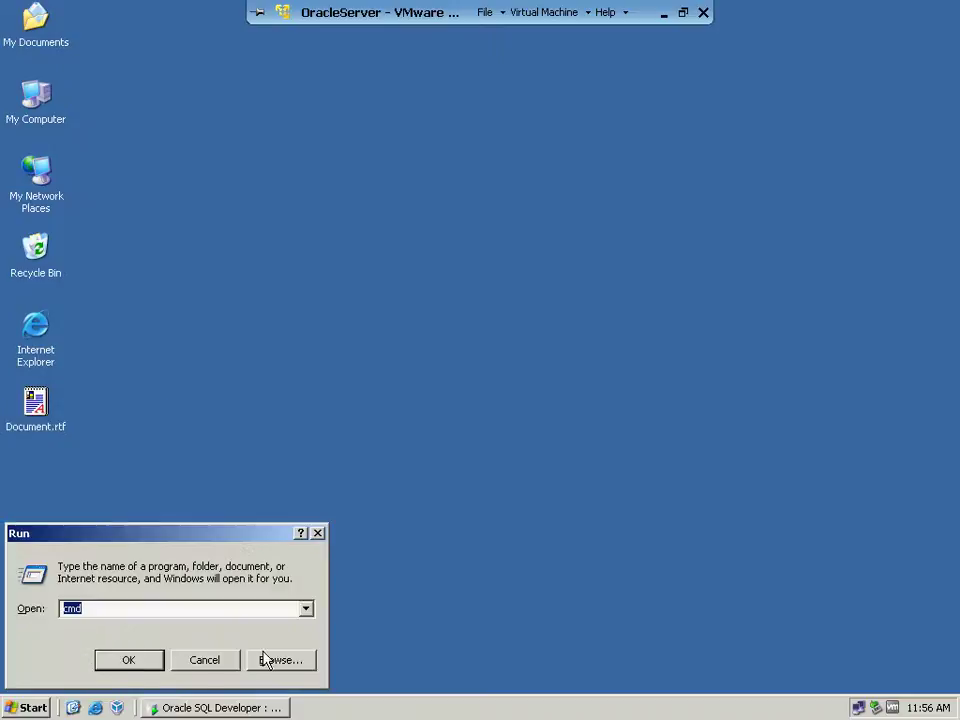
{"action": "type", "text": "sqlp"}
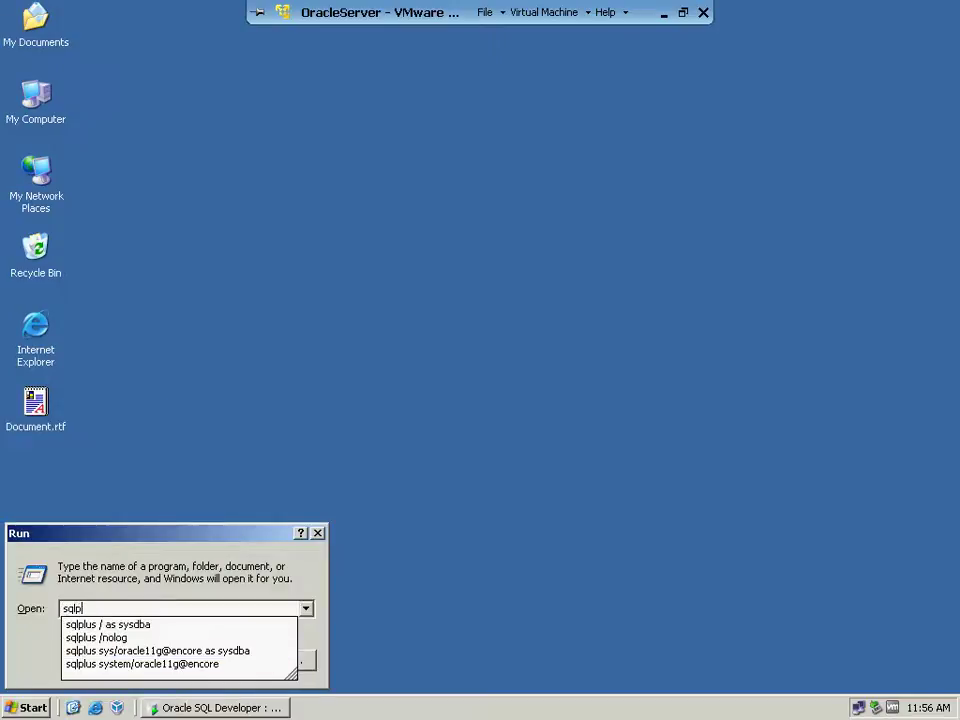
{"action": "type", "text": "luu"}
{"action": "key", "text": "BackSpace"}
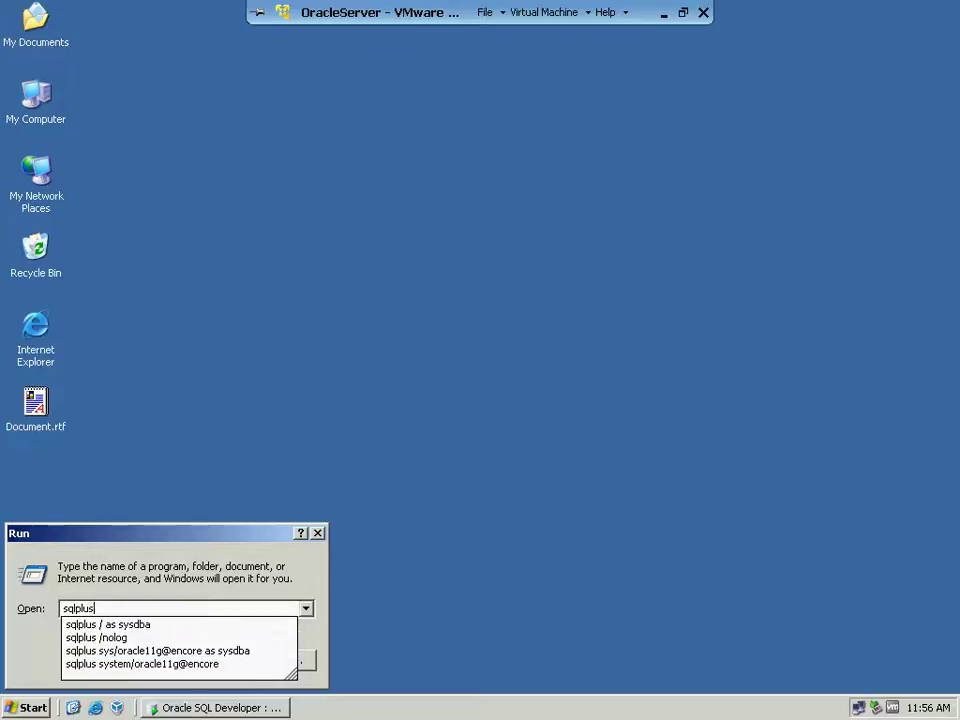
{"action": "type", "text": "s"}
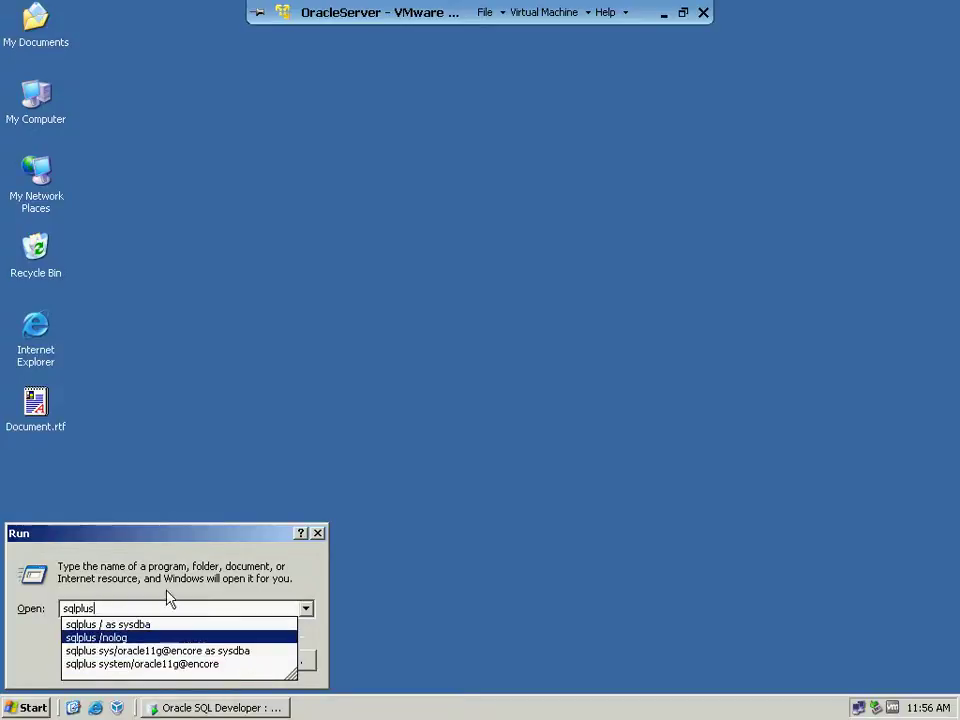
{"action": "left_click", "coordinate": [180, 650]}
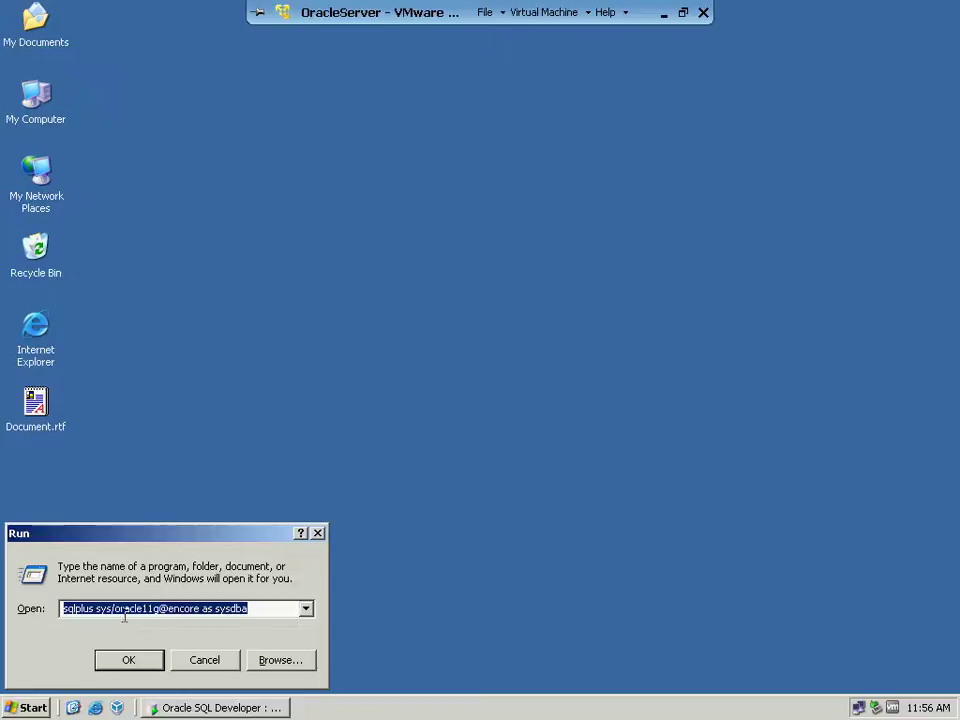
{"action": "left_click", "coordinate": [183, 610]}
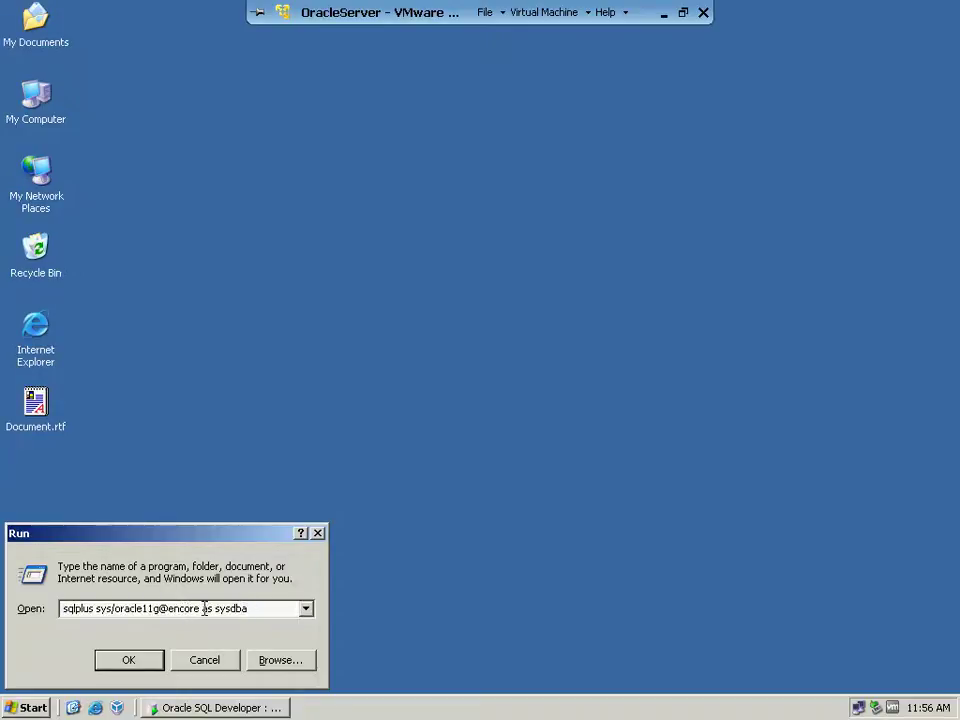
{"action": "left_click_drag", "start_coordinate": [228, 609], "coordinate": [248, 609]}
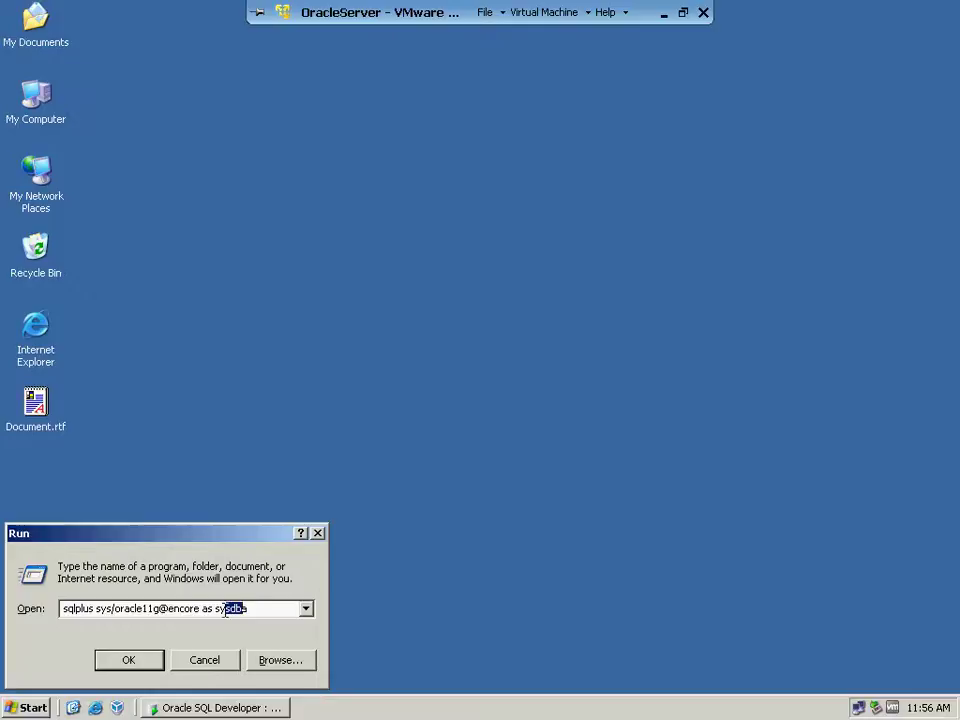
{"action": "left_click", "coordinate": [128, 662]}
{"action": "left_click_drag", "start_coordinate": [312, 38], "coordinate": [448, 162]}
Step: Return to the exam guide and copy item 2's query: select name,value,isdefault from v$parameter where isbasic=-'TRUE' order by name;
{"action": "left_click", "coordinate": [663, 14]}
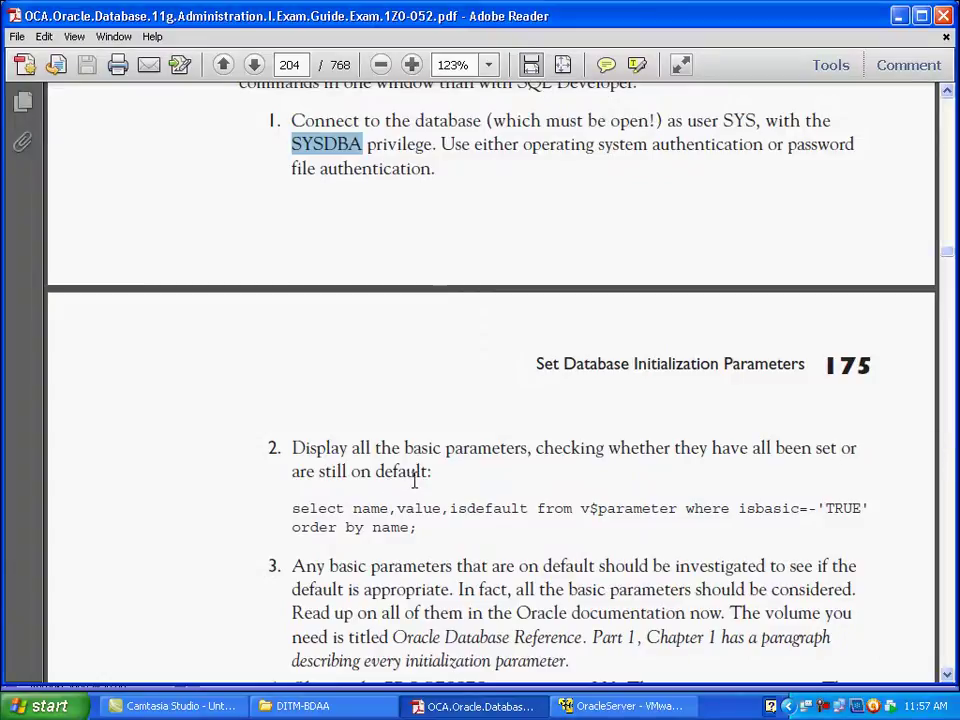
{"action": "left_click_drag", "start_coordinate": [420, 530], "coordinate": [287, 512]}
{"action": "right_click", "coordinate": [321, 523]}
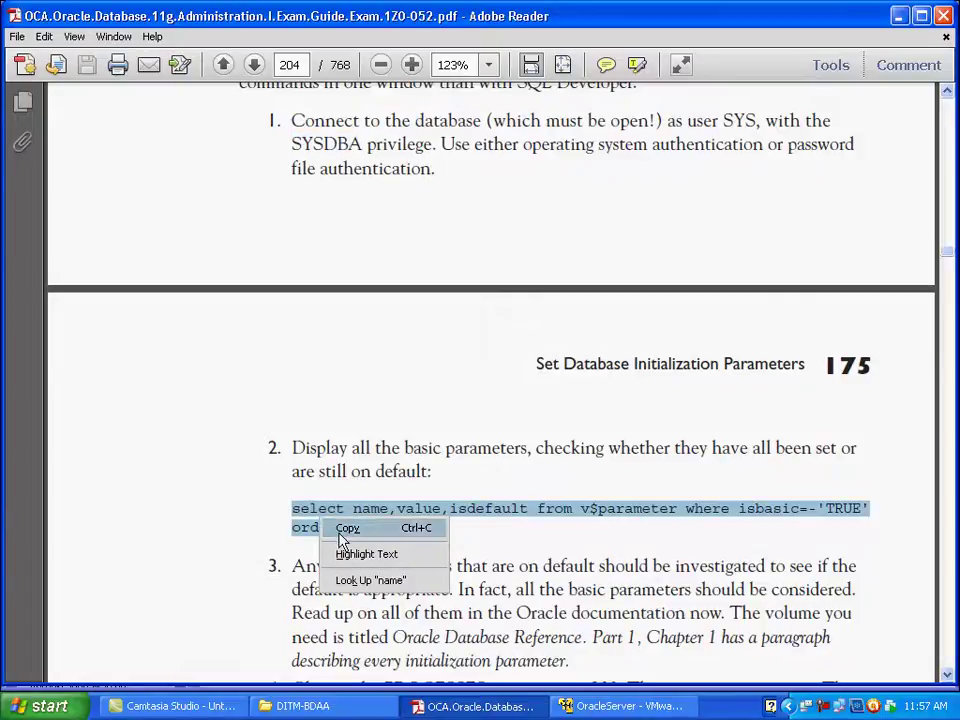
{"action": "left_click", "coordinate": [341, 537]}
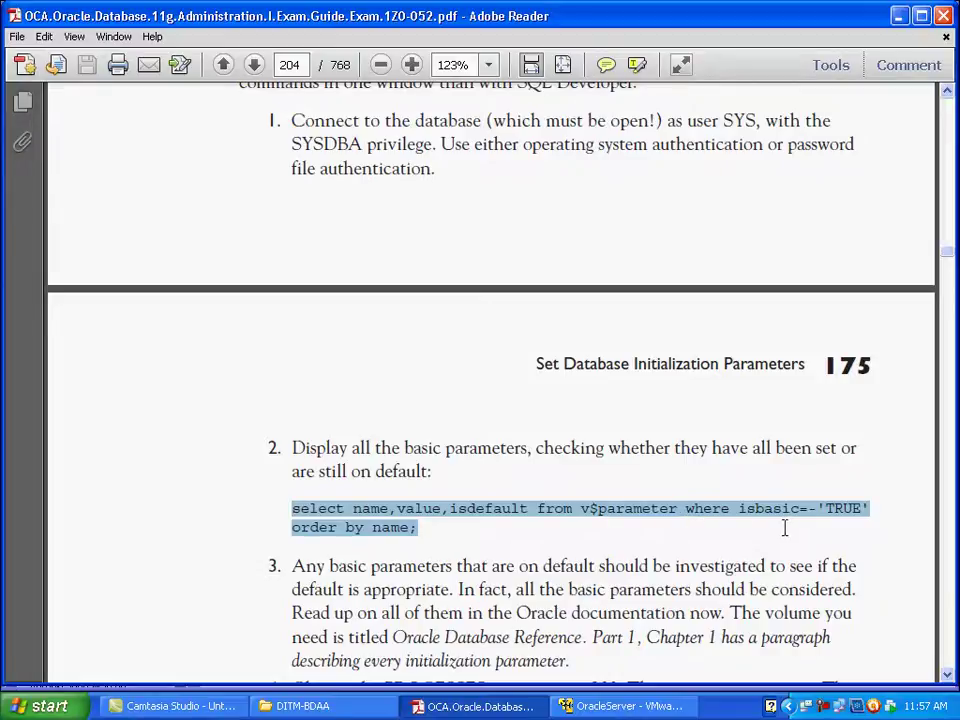
{"action": "left_click", "coordinate": [840, 510]}
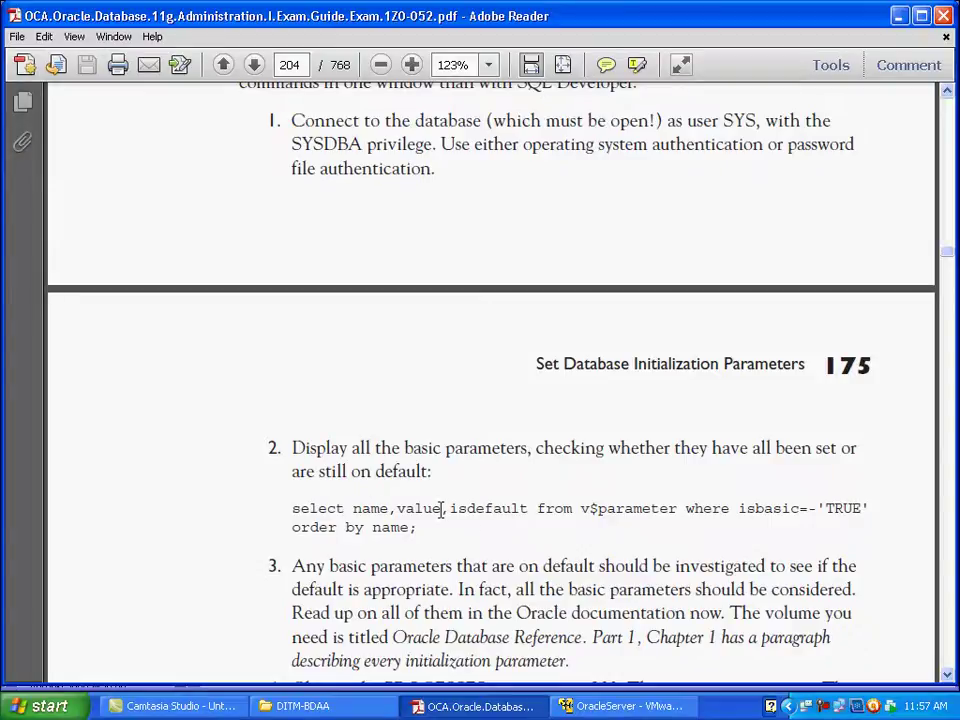
{"action": "double_click", "coordinate": [495, 510]}
{"action": "left_click", "coordinate": [415, 527]}
Step: Switch to SQL*Plus in the virtual machine, paste the copied v$parameter query, and run it
{"action": "left_click", "coordinate": [602, 708]}
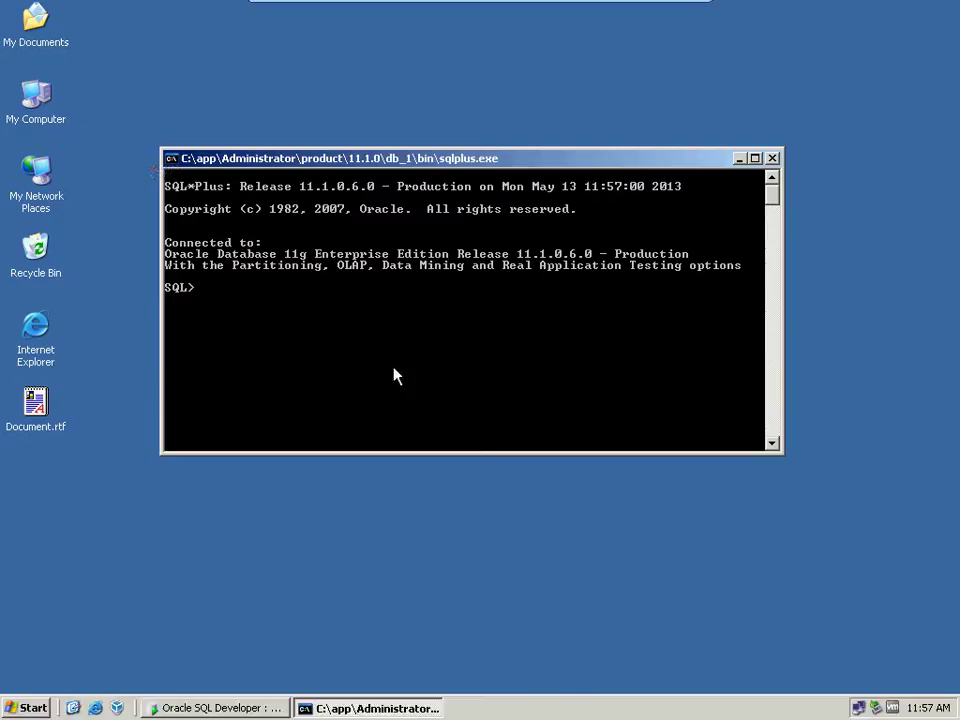
{"action": "left_click", "coordinate": [170, 158]}
{"action": "left_click", "coordinate": [251, 294]}
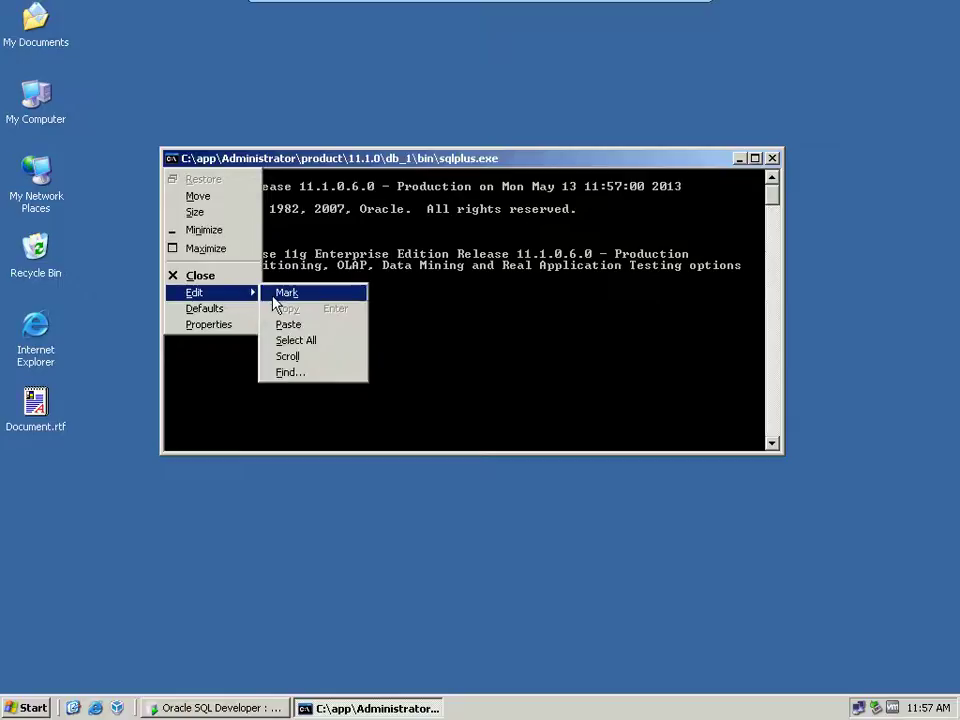
{"action": "left_click", "coordinate": [287, 324]}
{"action": "key", "text": "Return"}
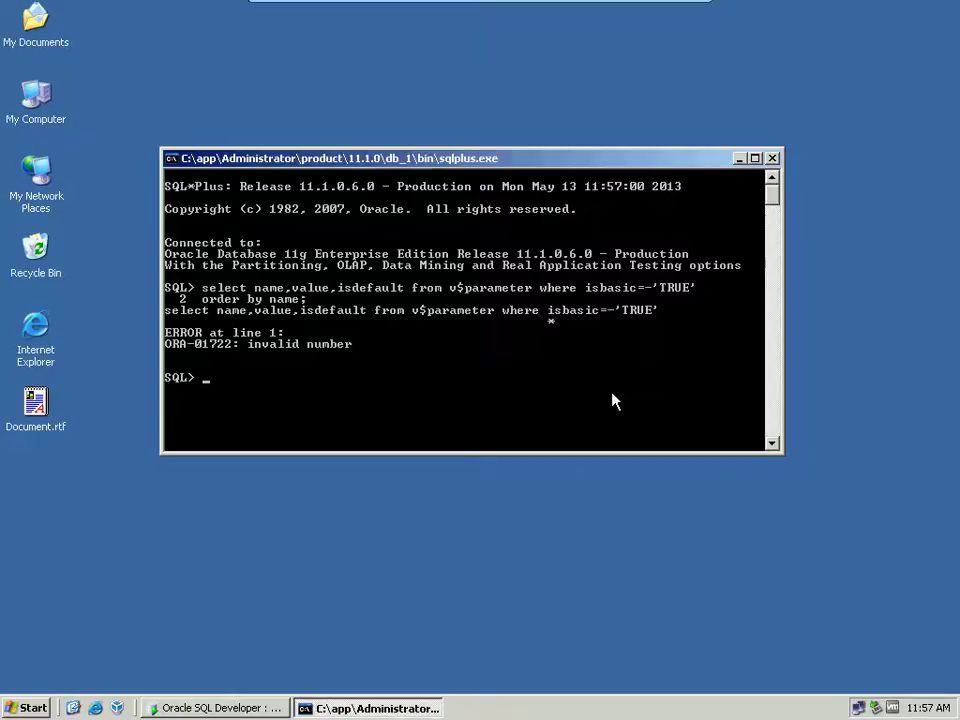
Step: Recall the query's first line, correct the condition to isbasic='TRUE', end it with a semicolon without the order clause, and run it
{"action": "key", "text": "Up"}
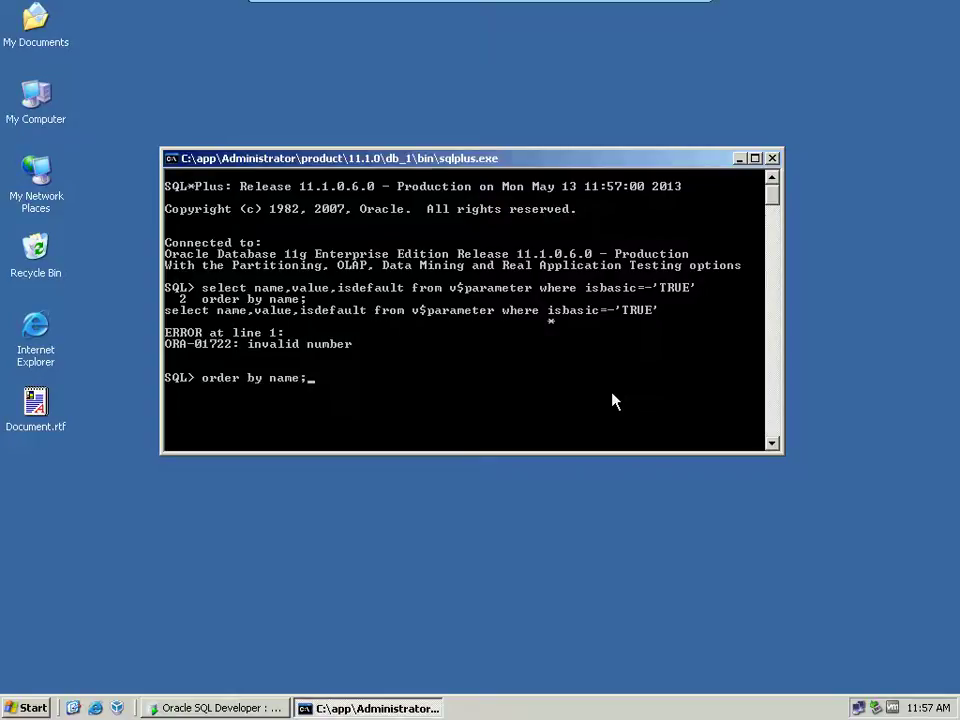
{"action": "key", "text": "Up"}
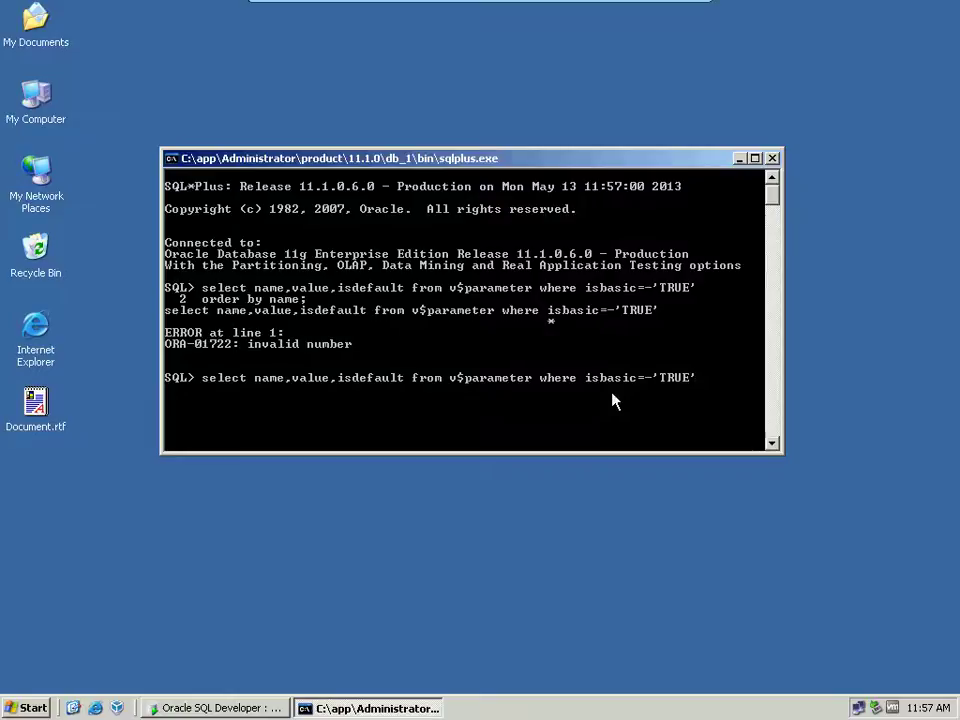
{"action": "key", "text": "Left"}
{"action": "key", "text": "Left"}
{"action": "key", "text": "Left"}
{"action": "key", "text": "Left"}
{"action": "key", "text": "Left"}
{"action": "key", "text": "Left"}
{"action": "key", "text": "BackSpace"}
{"action": "key", "text": "End"}
{"action": "type", "text": ";"}
{"action": "key", "text": "Return"}
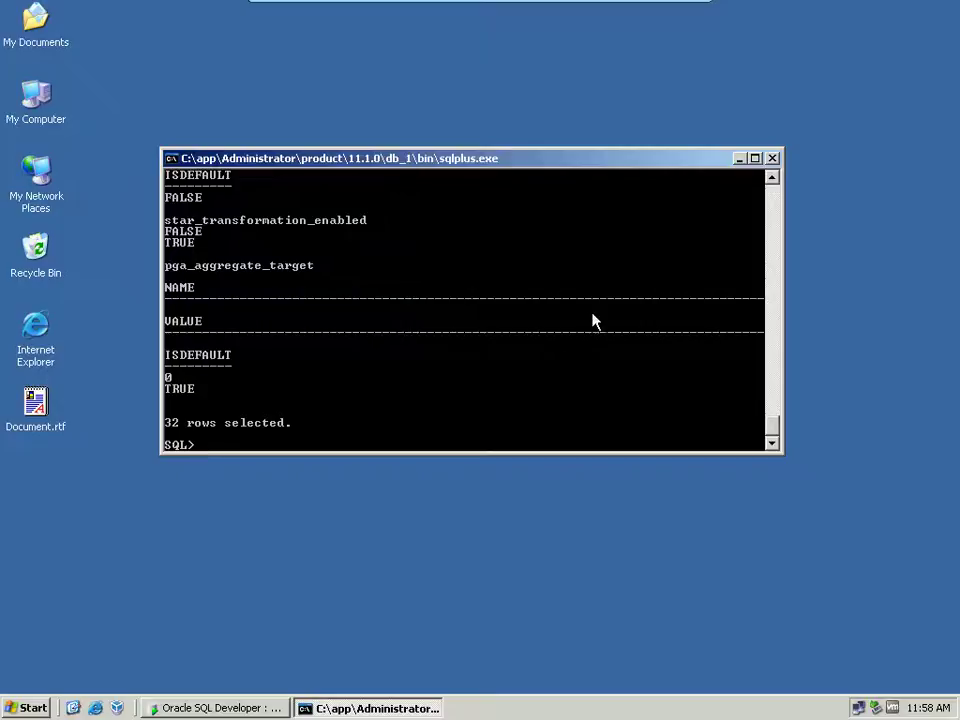
Step: Try to enlarge the SQL*Plus window by maximizing it and setting its display option to Full Screen, then exit the session
{"action": "left_click", "coordinate": [757, 158]}
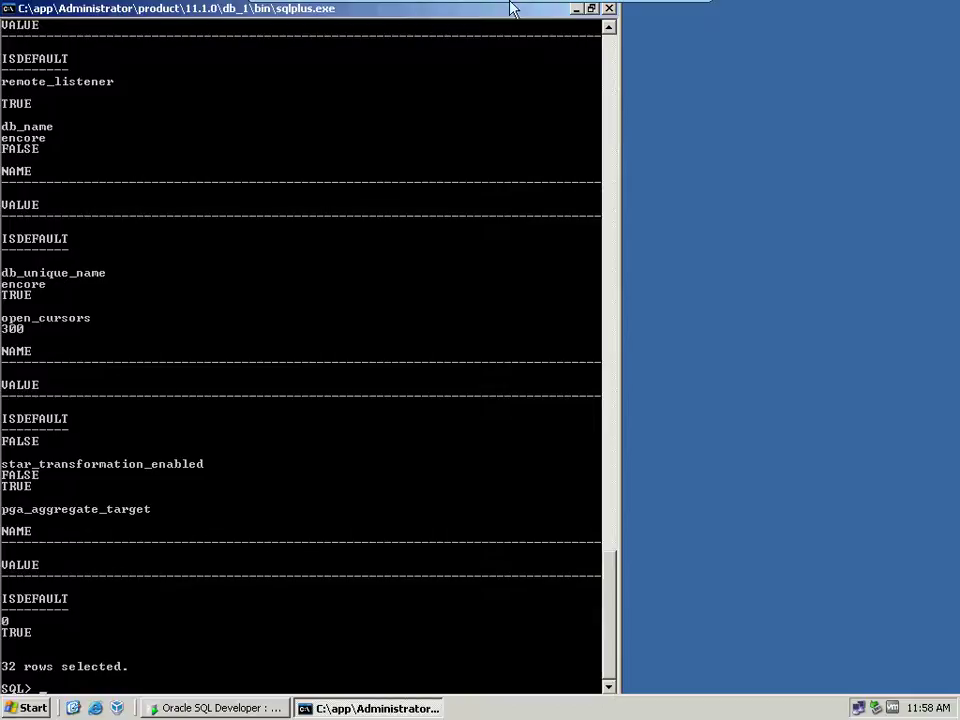
{"action": "left_click_drag", "start_coordinate": [499, 17], "coordinate": [645, 31]}
{"action": "right_click", "coordinate": [645, 31]}
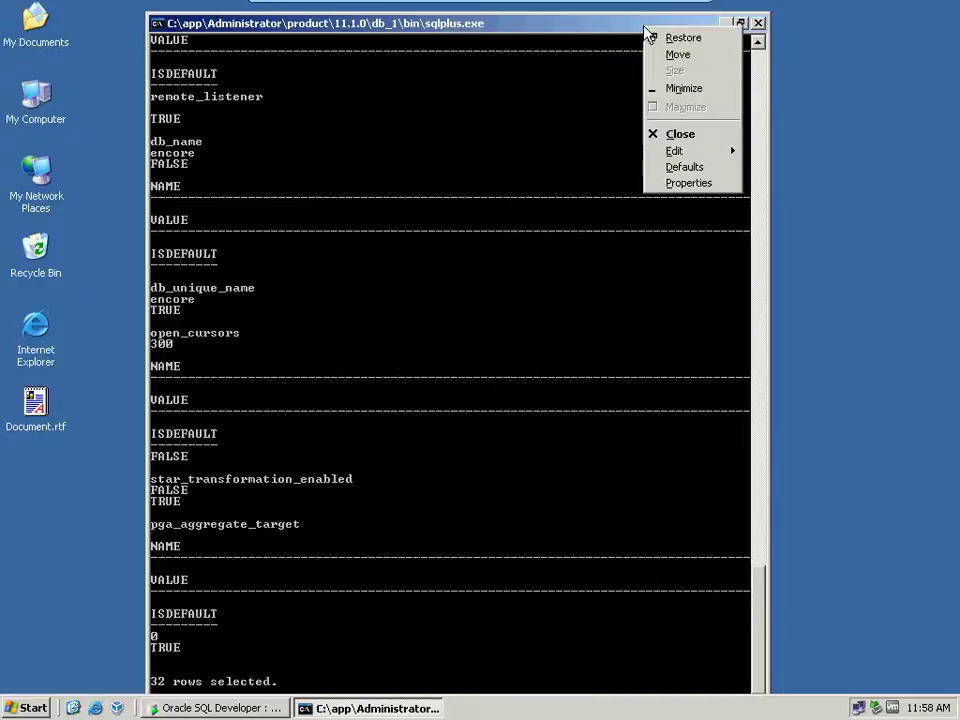
{"action": "left_click", "coordinate": [686, 190]}
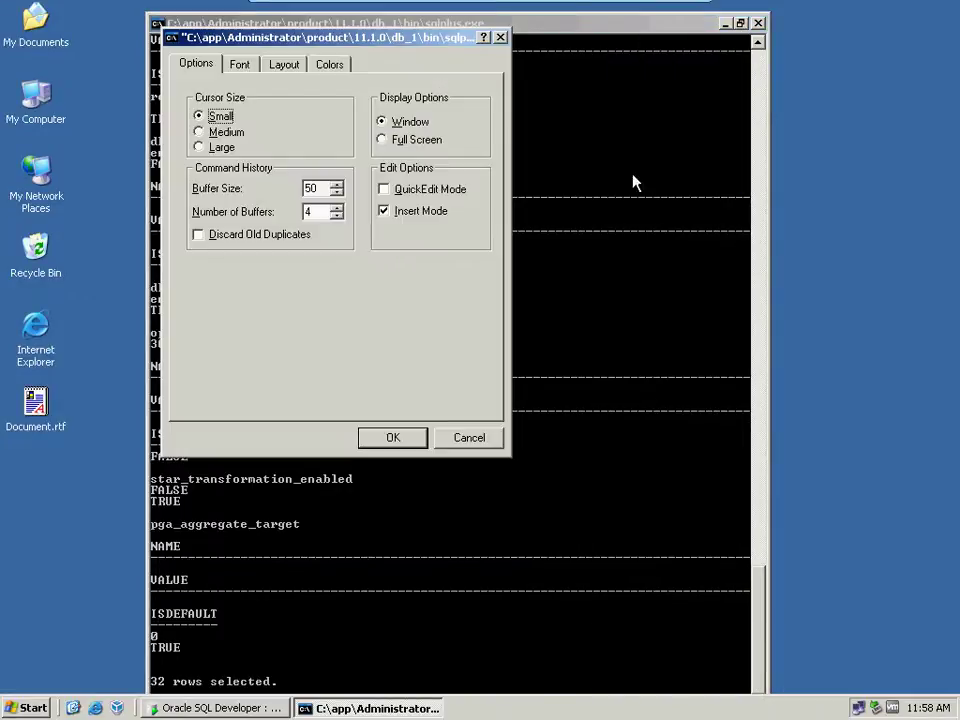
{"action": "left_click", "coordinate": [408, 140]}
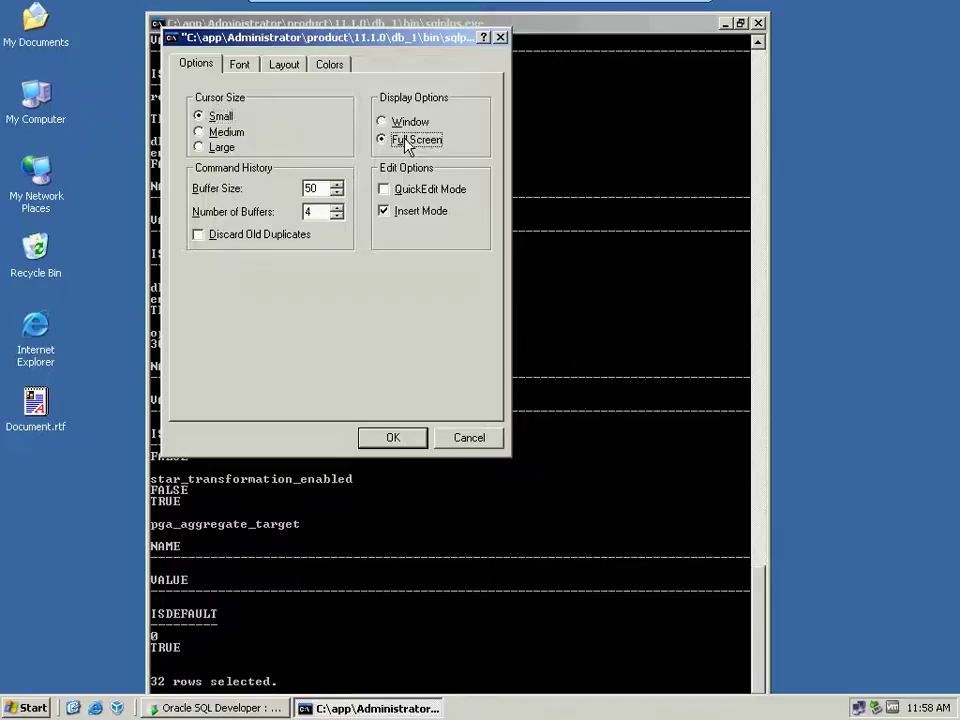
{"action": "left_click", "coordinate": [389, 441]}
{"action": "left_click", "coordinate": [299, 222]}
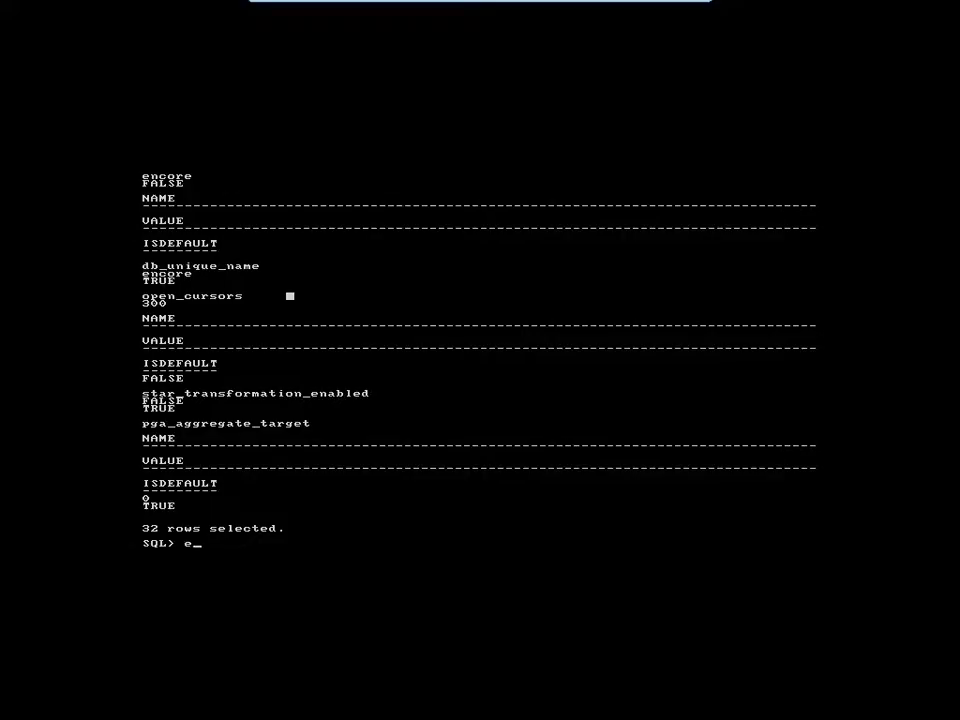
{"action": "key", "text": "Return"}
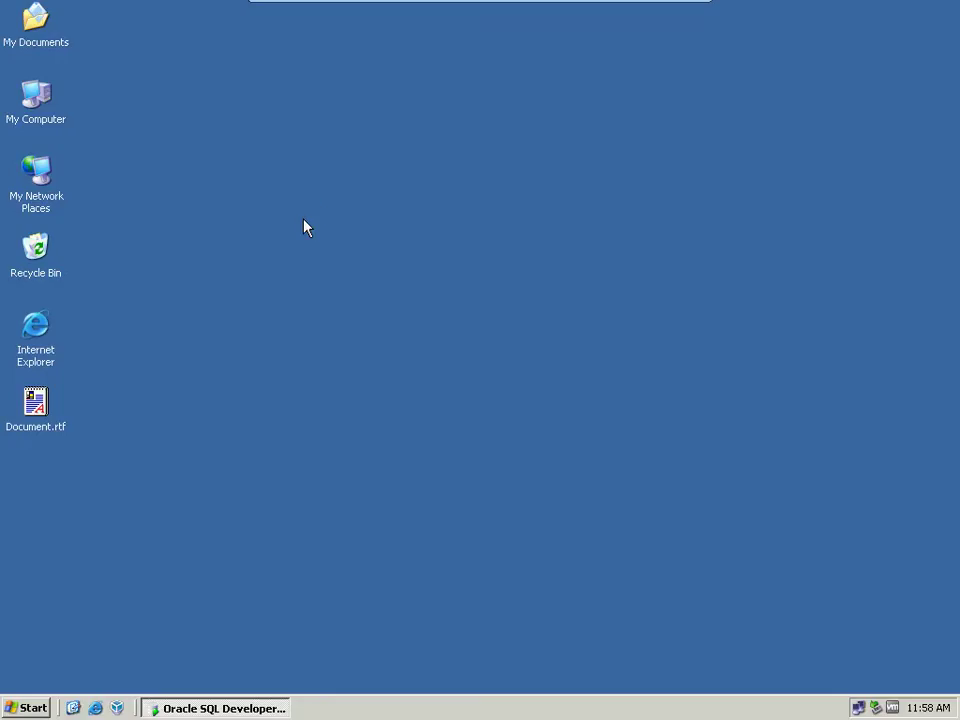
Step: Relaunch SQL*Plus from the Run dialog as sys on encore as sysdba, reusing the stored command with the account password
{"action": "left_click", "coordinate": [40, 710]}
{"action": "left_click", "coordinate": [84, 645]}
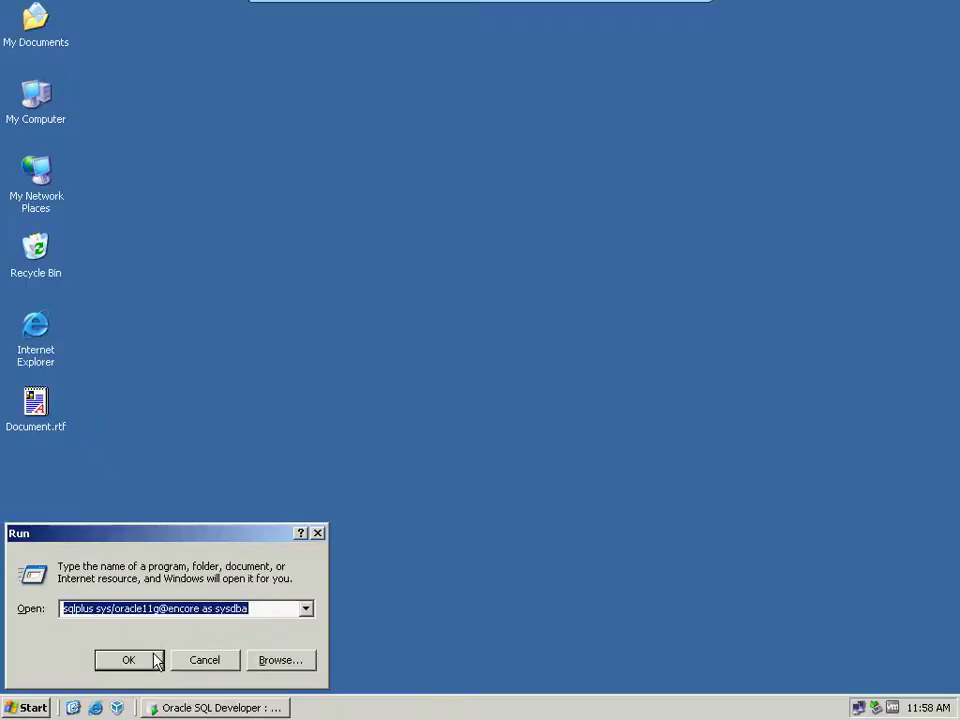
{"action": "left_click", "coordinate": [150, 661]}
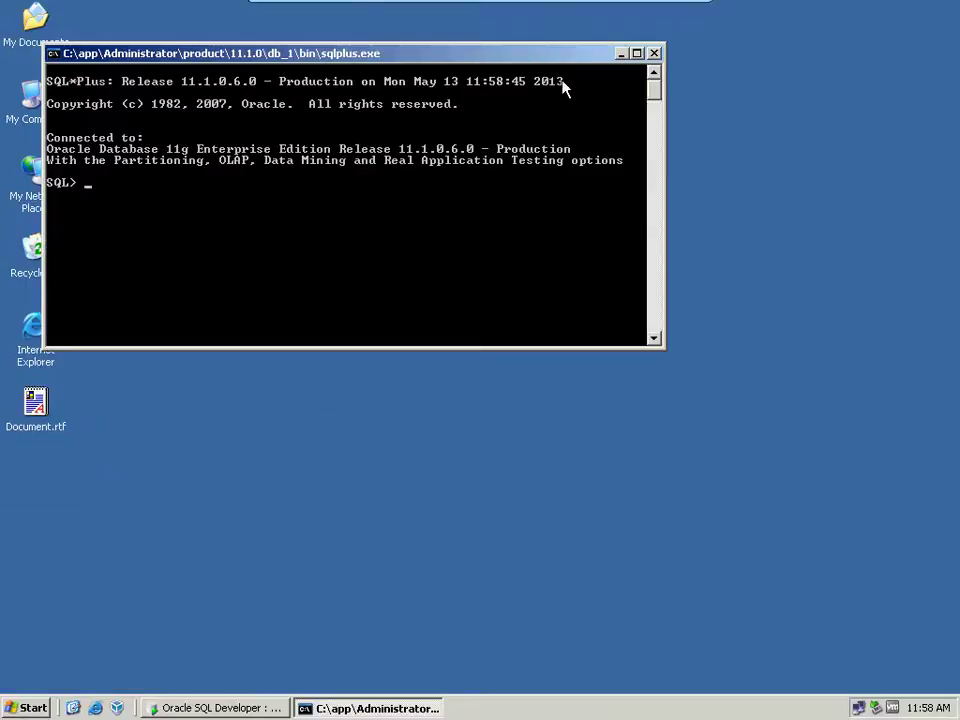
Step: Look through the SQL*Plus window's Layout, Font, Colors and Options properties and close them without applying changes
{"action": "right_click", "coordinate": [432, 60]}
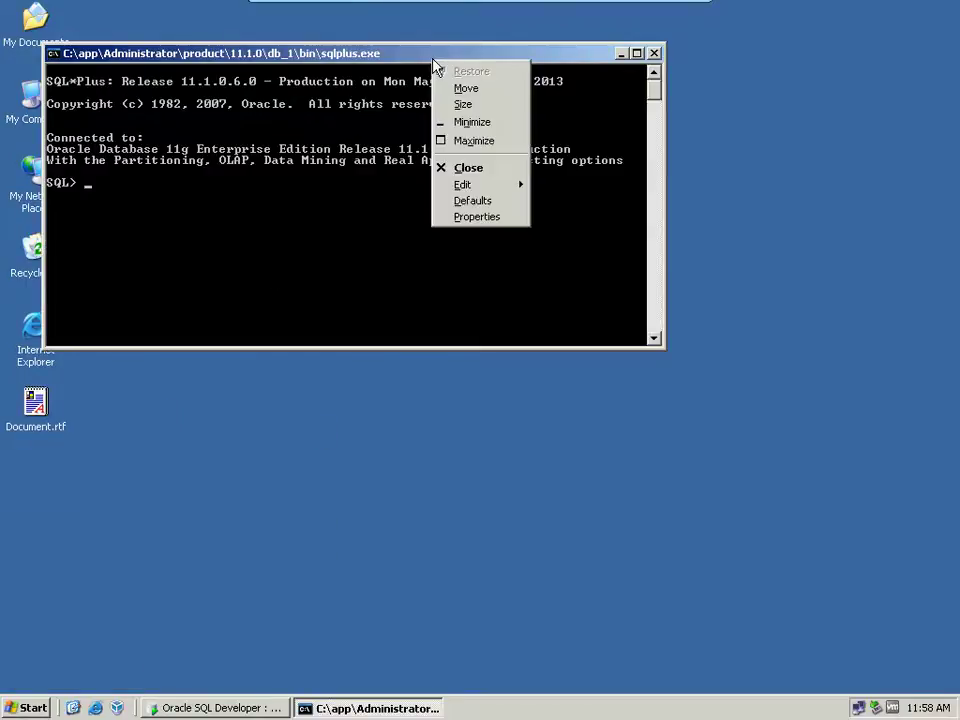
{"action": "left_click", "coordinate": [484, 216]}
{"action": "left_click", "coordinate": [181, 95]}
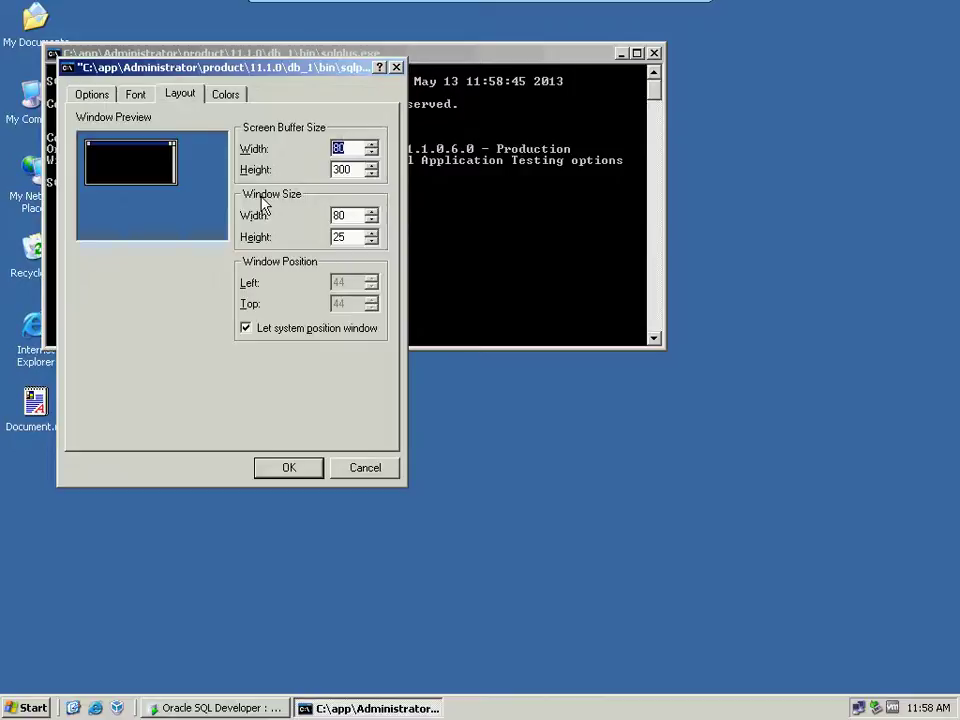
{"action": "left_click", "coordinate": [136, 95]}
{"action": "left_click", "coordinate": [181, 95]}
{"action": "left_click", "coordinate": [226, 95]}
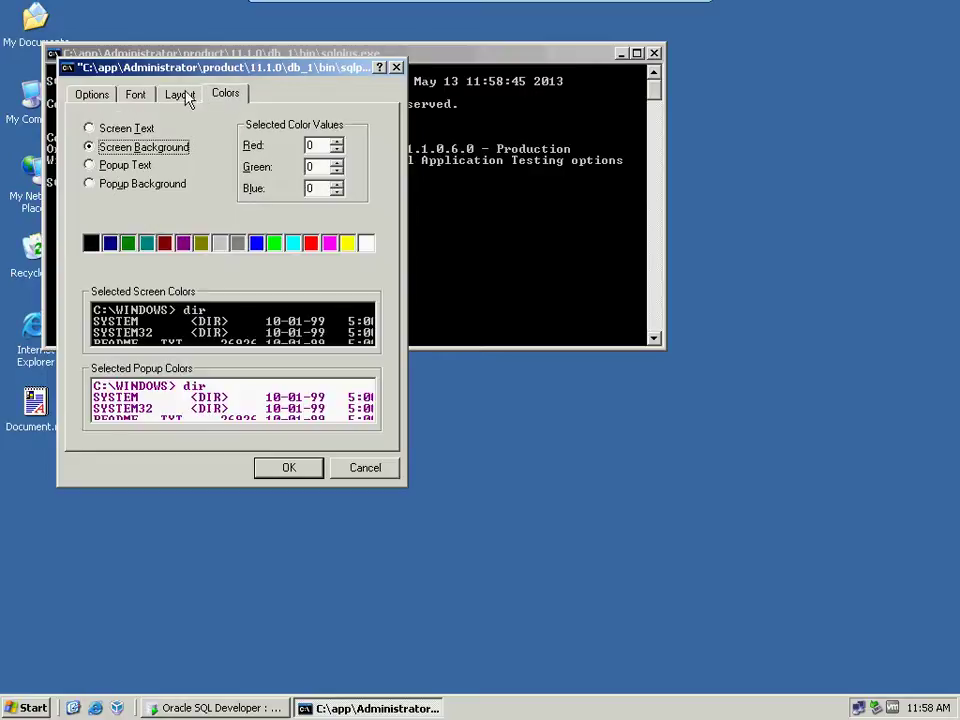
{"action": "left_click", "coordinate": [186, 95]}
{"action": "left_click", "coordinate": [98, 96]}
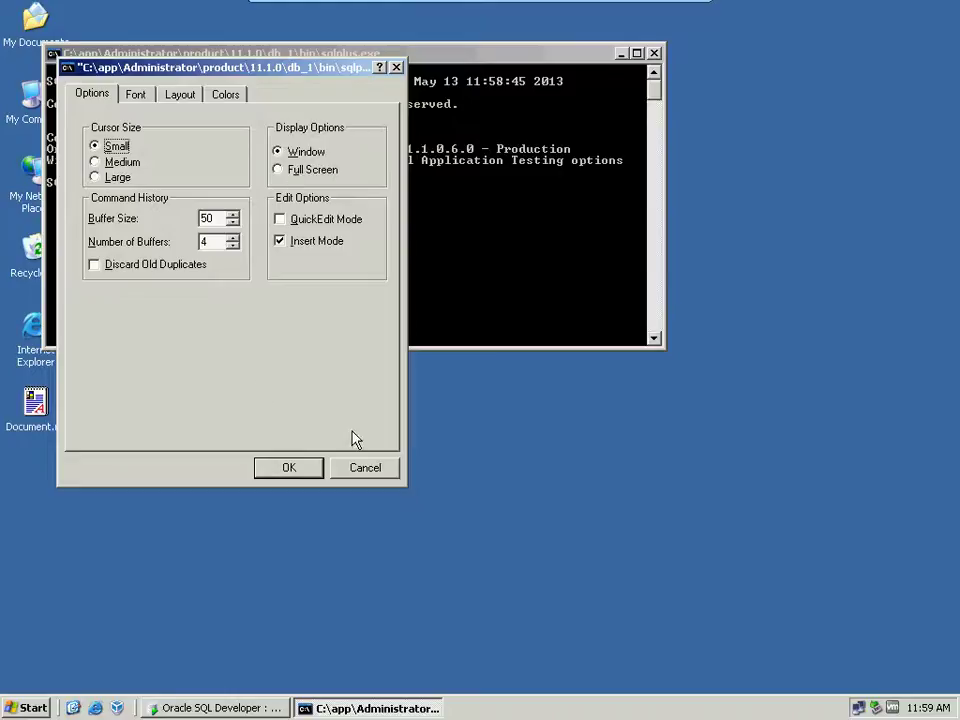
{"action": "left_click", "coordinate": [389, 472]}
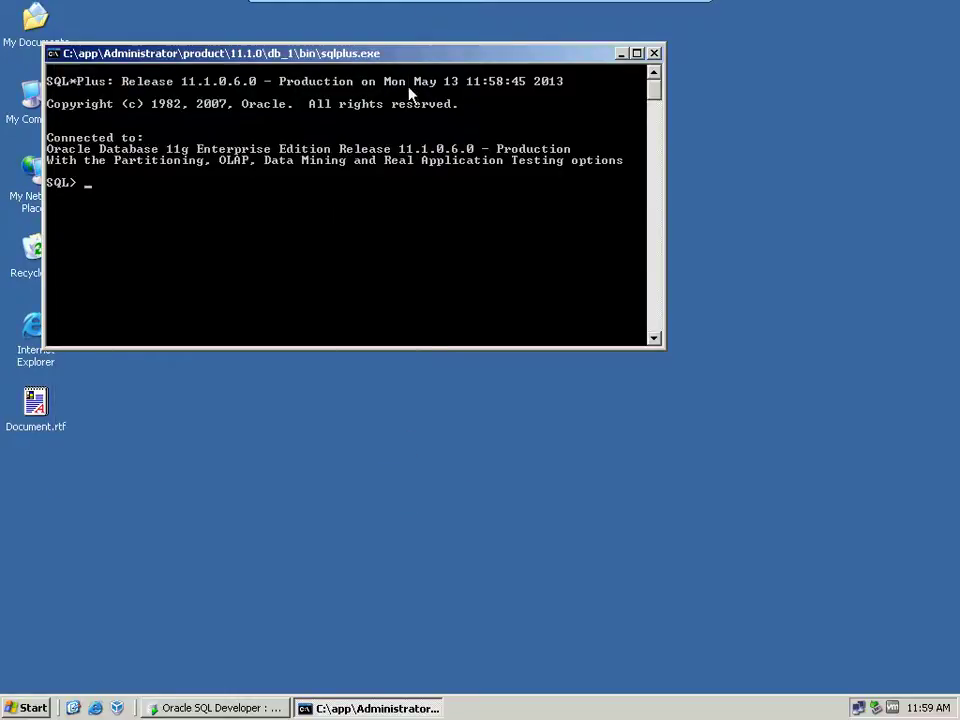
Step: Switch to Oracle SQL Developer and start a new database connection named encore, with username sys and the account password
{"action": "left_click_drag", "start_coordinate": [424, 62], "coordinate": [459, 63]}
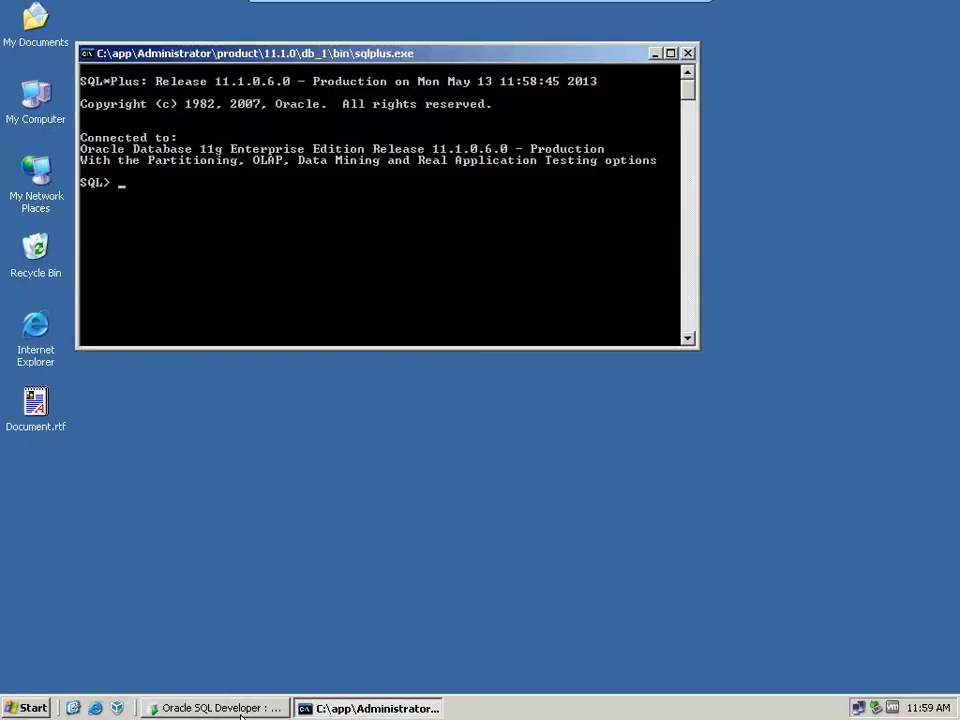
{"action": "left_click", "coordinate": [240, 712]}
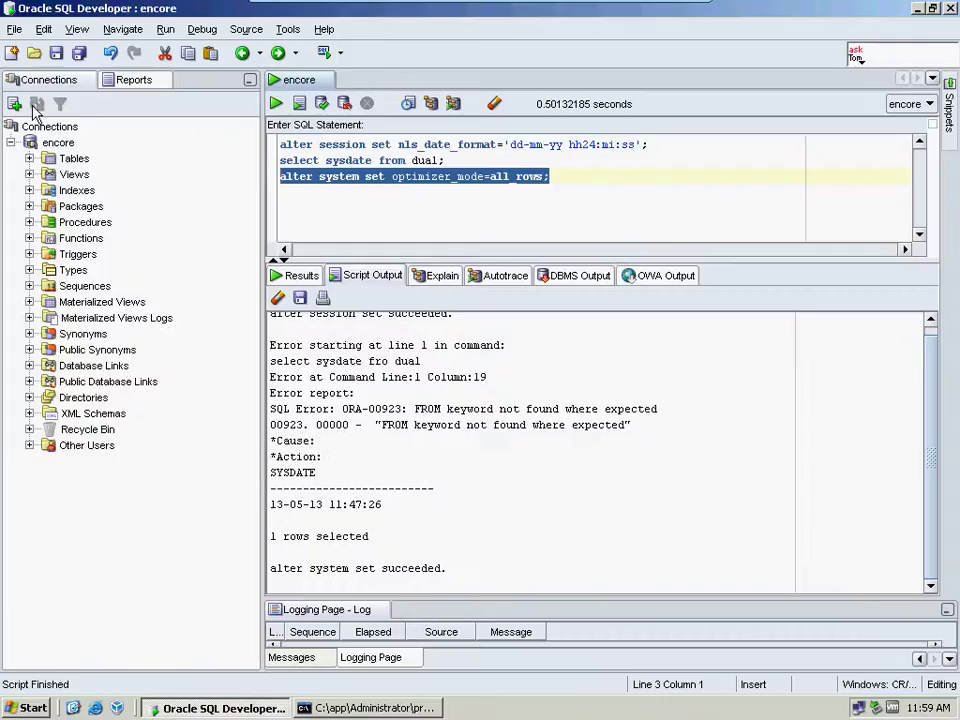
{"action": "left_click", "coordinate": [14, 103]}
{"action": "left_click", "coordinate": [428, 151]}
{"action": "type", "text": "s"}
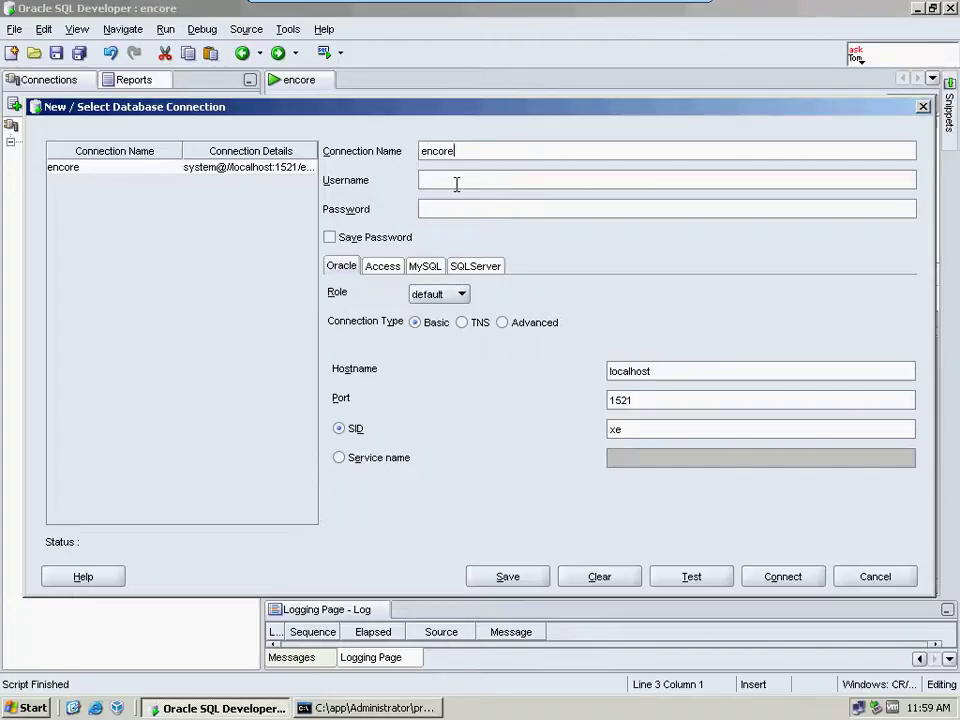
{"action": "left_click", "coordinate": [456, 184]}
{"action": "type", "text": "sys"}
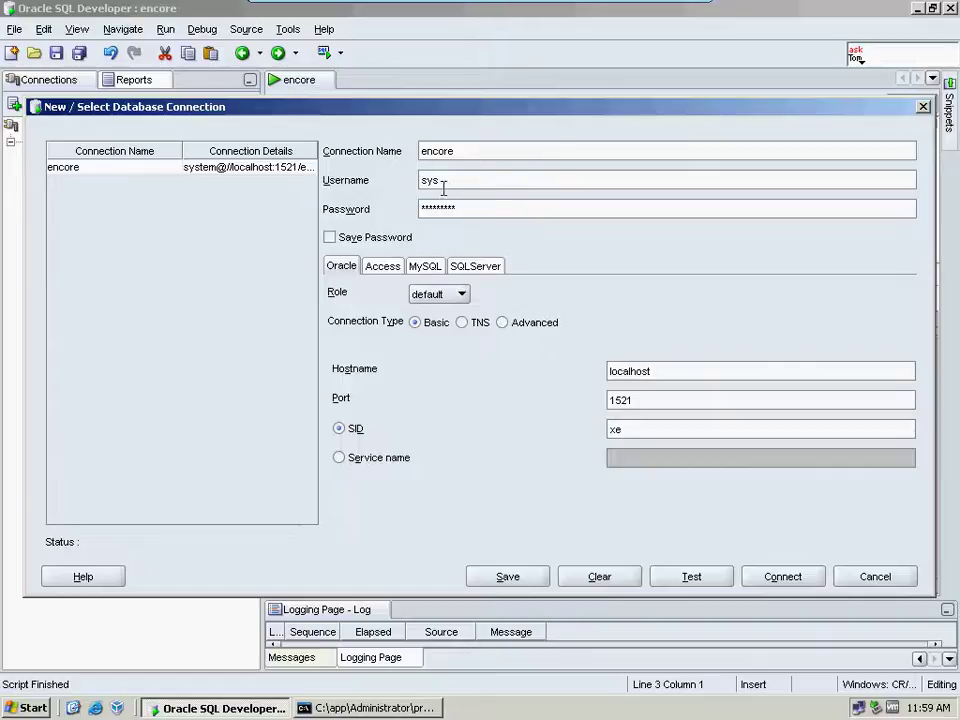
Step: Identify the database by the service name encore and set the connection's role to SYSDBA
{"action": "left_click", "coordinate": [390, 463]}
{"action": "left_click", "coordinate": [637, 460]}
{"action": "type", "text": "enc"}
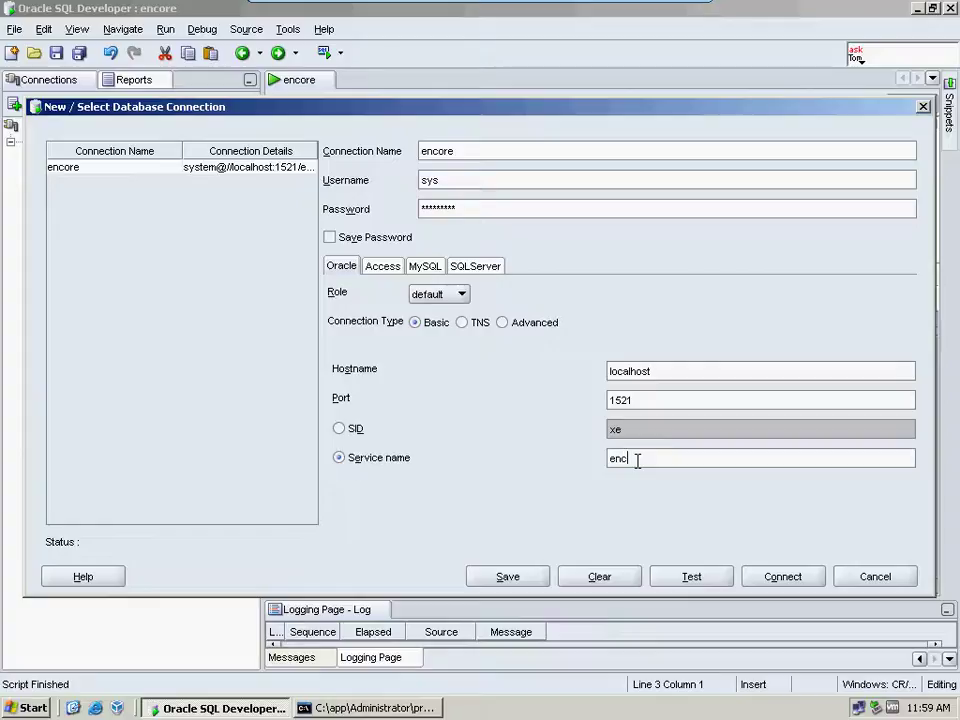
{"action": "type", "text": "ore"}
{"action": "left_click", "coordinate": [463, 297]}
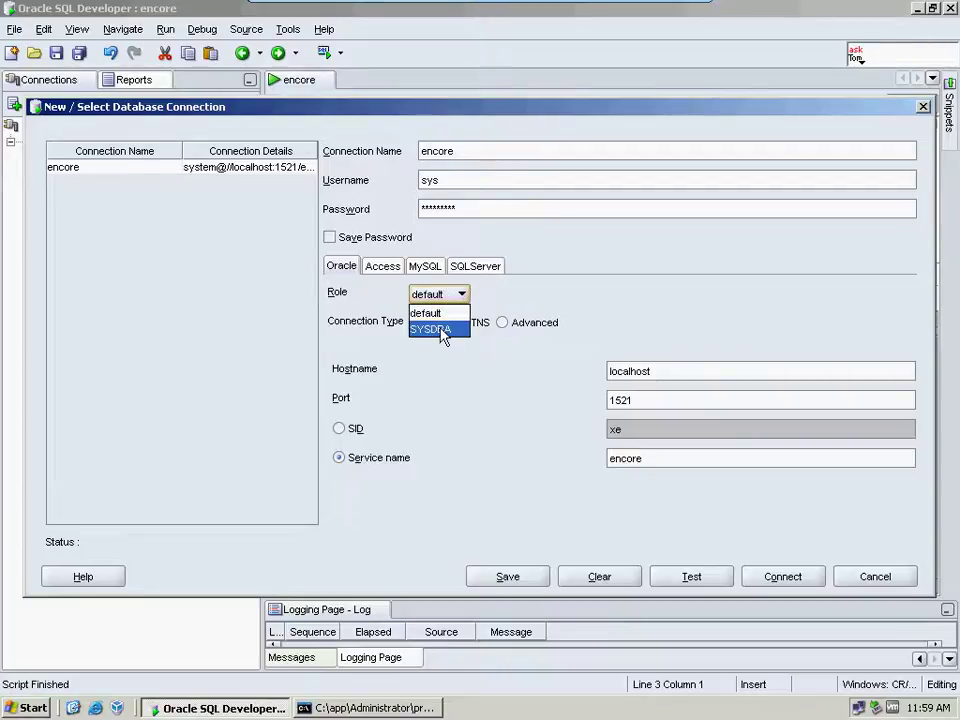
{"action": "left_click", "coordinate": [441, 332]}
Step: Test the sys connection, save it over the existing encore connection, and connect
{"action": "left_click", "coordinate": [706, 580]}
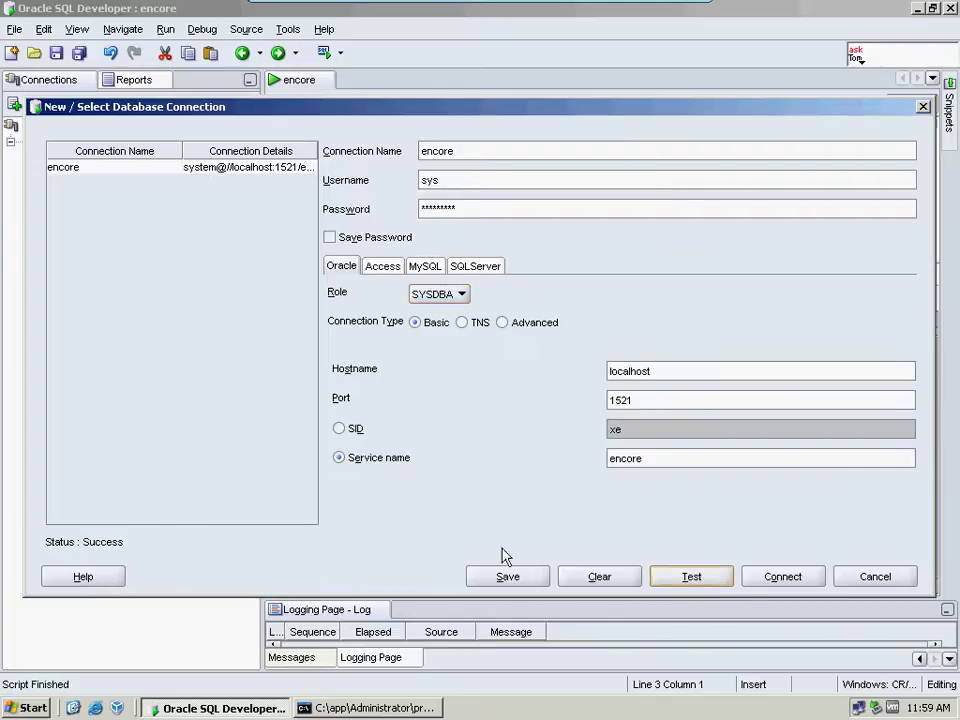
{"action": "left_click", "coordinate": [508, 580]}
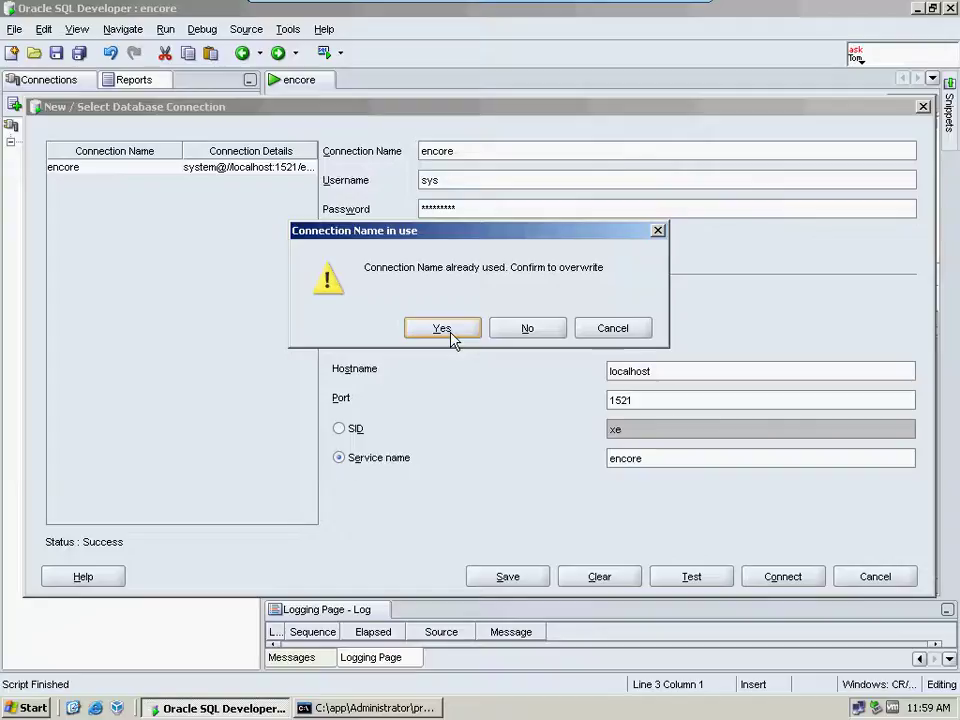
{"action": "left_click", "coordinate": [442, 329]}
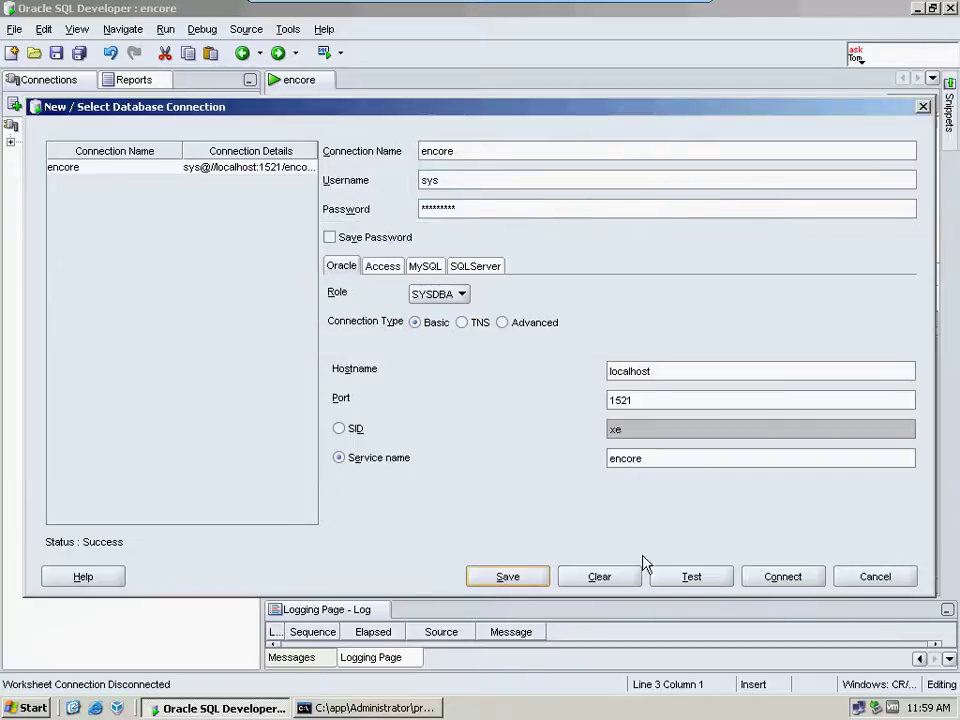
{"action": "left_click", "coordinate": [785, 578]}
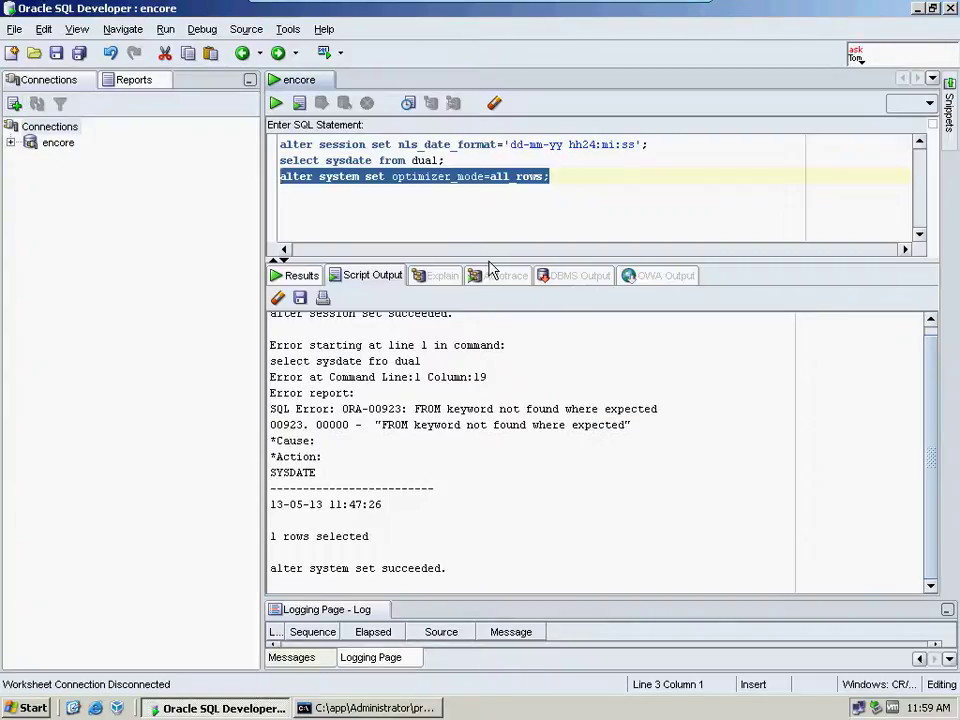
Step: Add the query select name,value,isdefault from v$parameter where isbasic=-'TRUE' order by name; below the optimizer_mode statement
{"action": "left_click", "coordinate": [548, 176]}
{"action": "key", "text": "Return"}
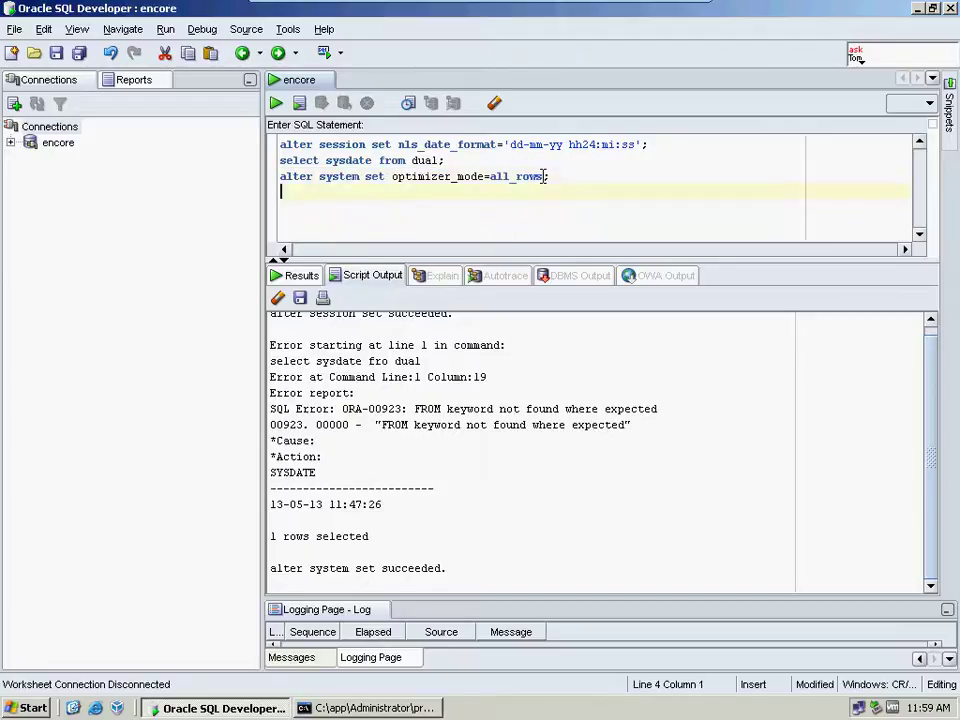
{"action": "type", "text": "select name,value,isdefault from v$parameter where isbasic=-'TRUE' order by name;"}
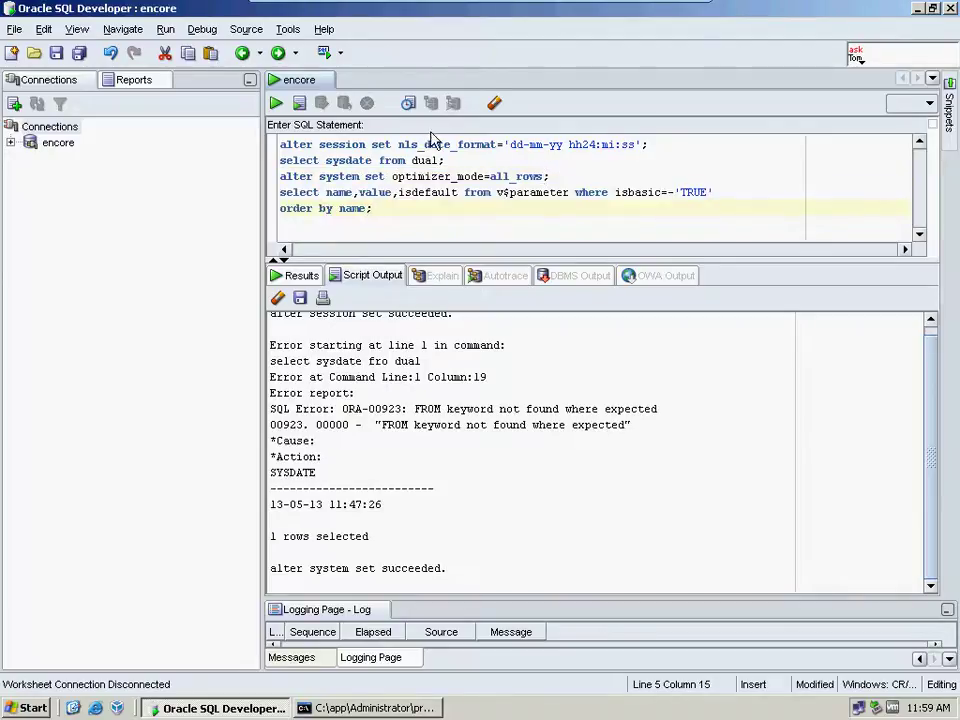
Step: Run only the new v$parameter query as a script, using the encore connection
{"action": "left_click_drag", "start_coordinate": [390, 208], "coordinate": [249, 199]}
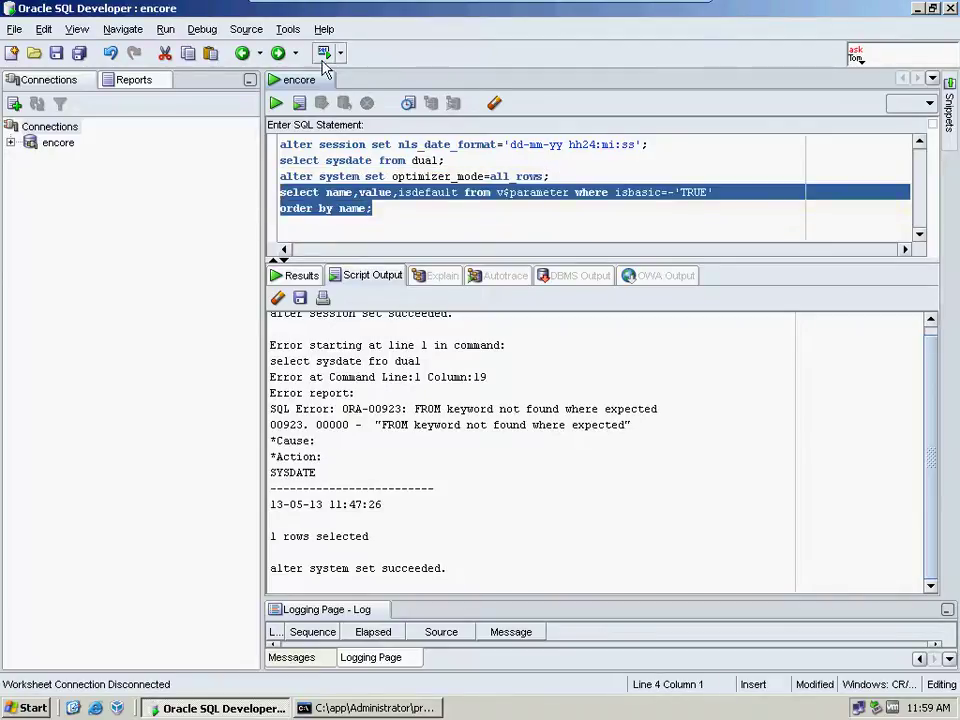
{"action": "left_click", "coordinate": [299, 103]}
{"action": "left_click", "coordinate": [471, 240]}
{"action": "left_click", "coordinate": [449, 259]}
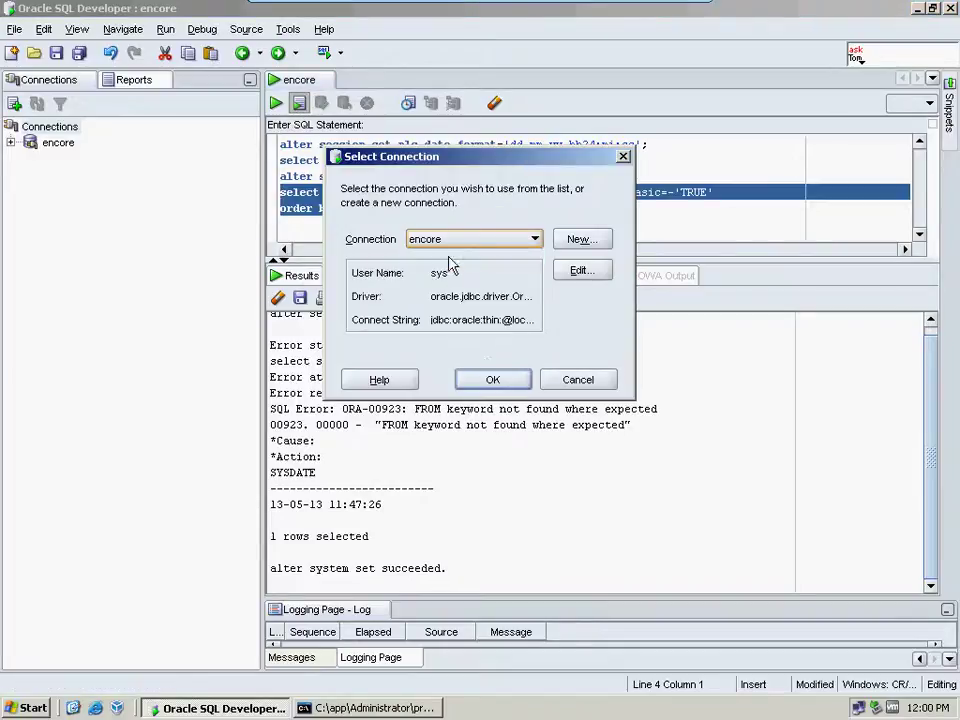
{"action": "left_click", "coordinate": [499, 385]}
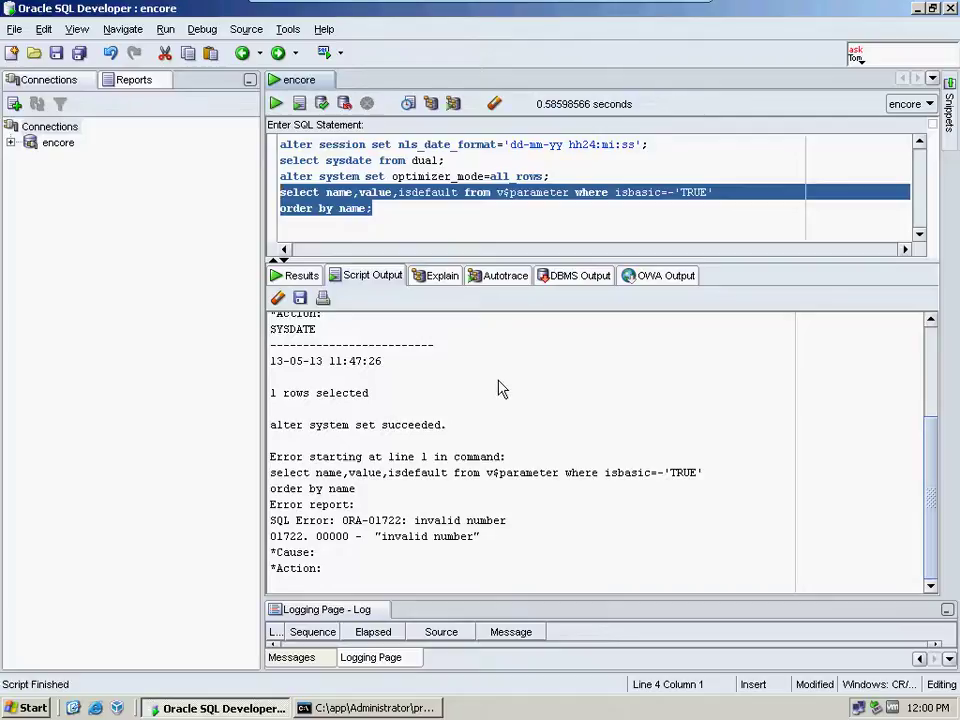
Step: Correct the query's condition to isbasic='TRUE' and run only that two-line query again as a script
{"action": "left_click", "coordinate": [648, 203]}
{"action": "left_click", "coordinate": [673, 192]}
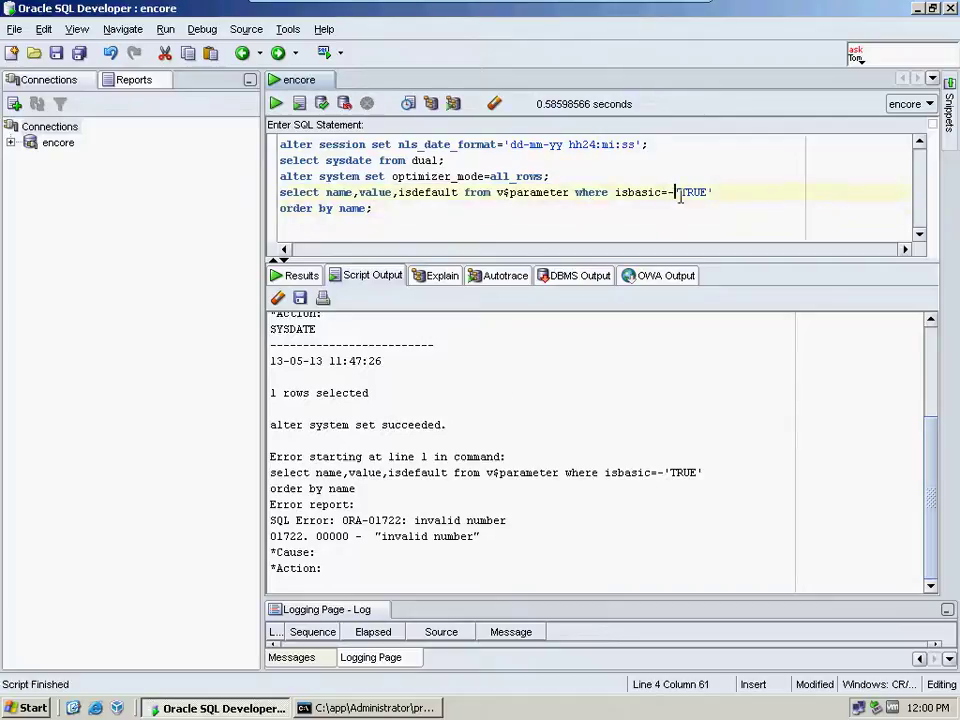
{"action": "key", "text": "BackSpace"}
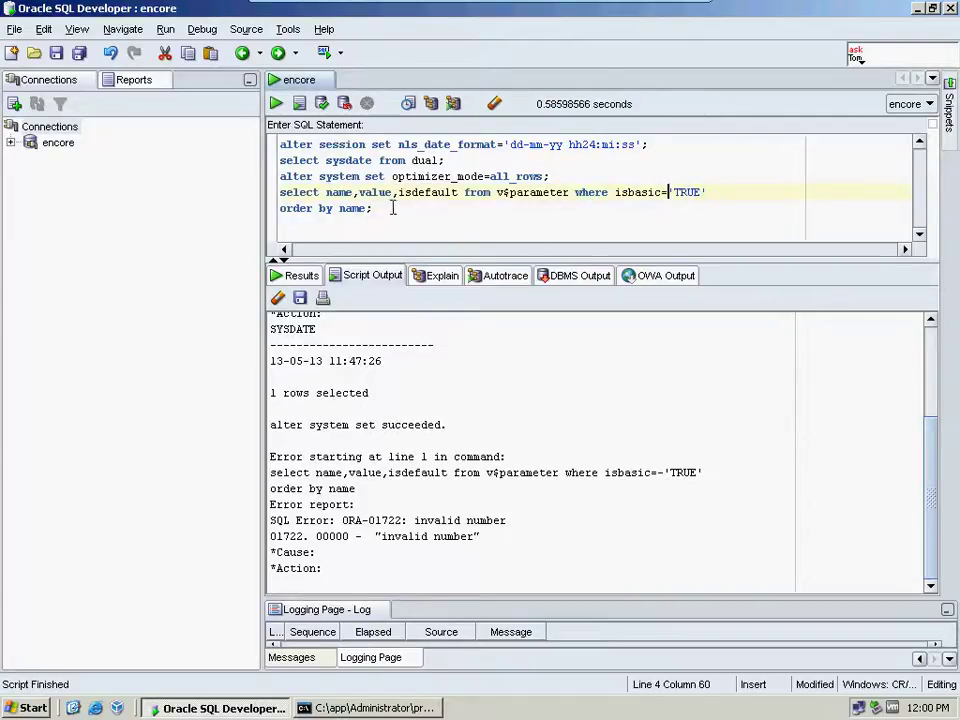
{"action": "left_click_drag", "start_coordinate": [388, 212], "coordinate": [280, 193]}
{"action": "left_click", "coordinate": [299, 104]}
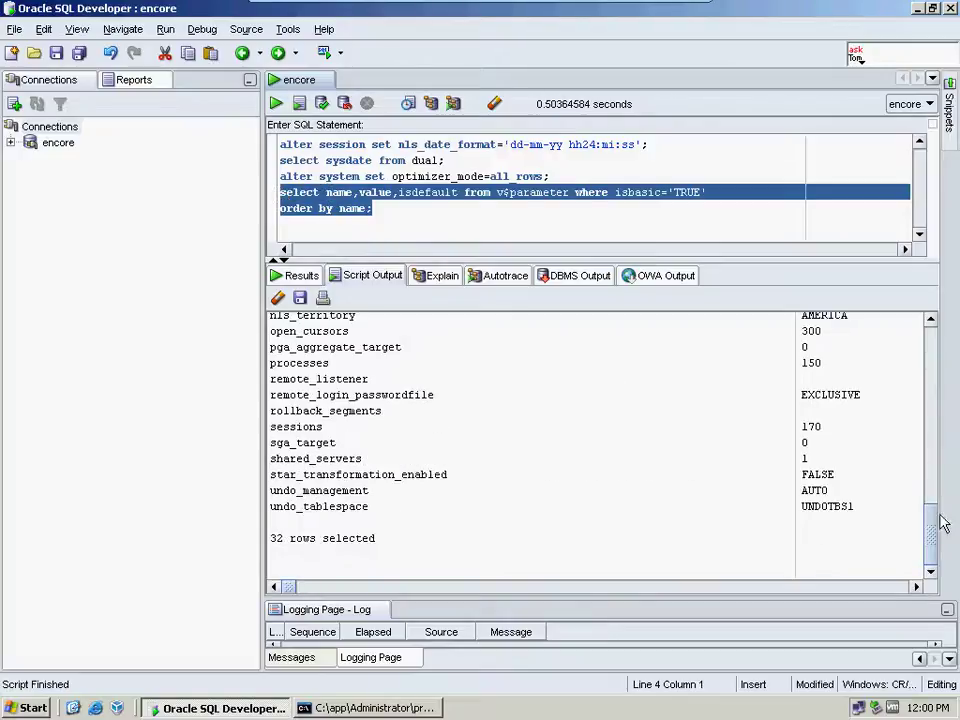
Step: Examine the NAME, VALUE and ISDEFAULT columns of the script output and compare them with the query's column list
{"action": "left_click_drag", "start_coordinate": [930, 524], "coordinate": [922, 445]}
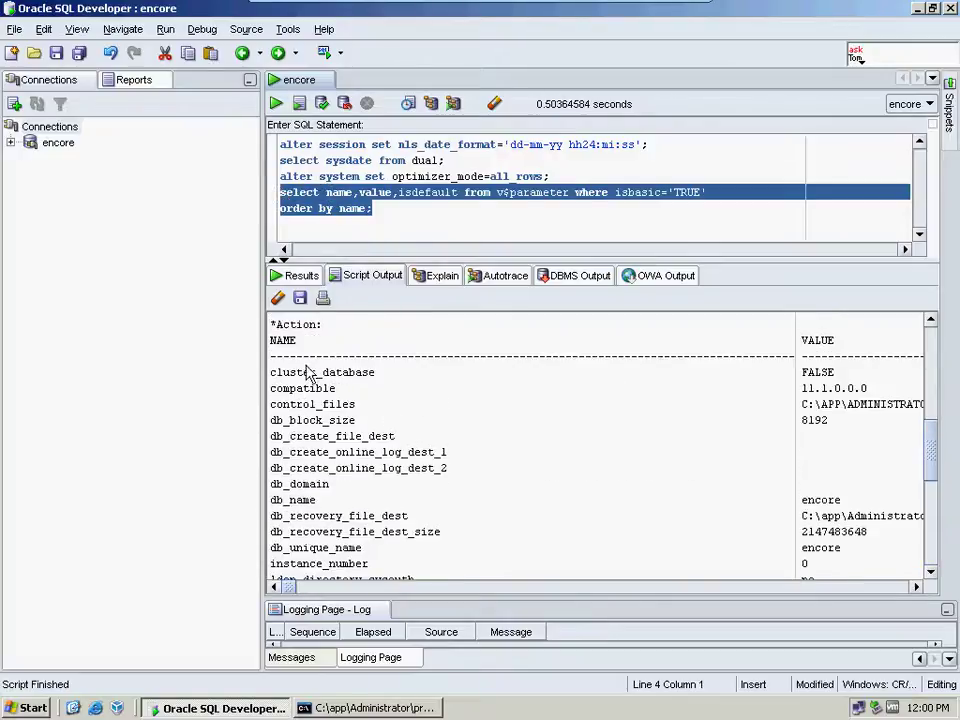
{"action": "left_click_drag", "start_coordinate": [298, 373], "coordinate": [339, 377]}
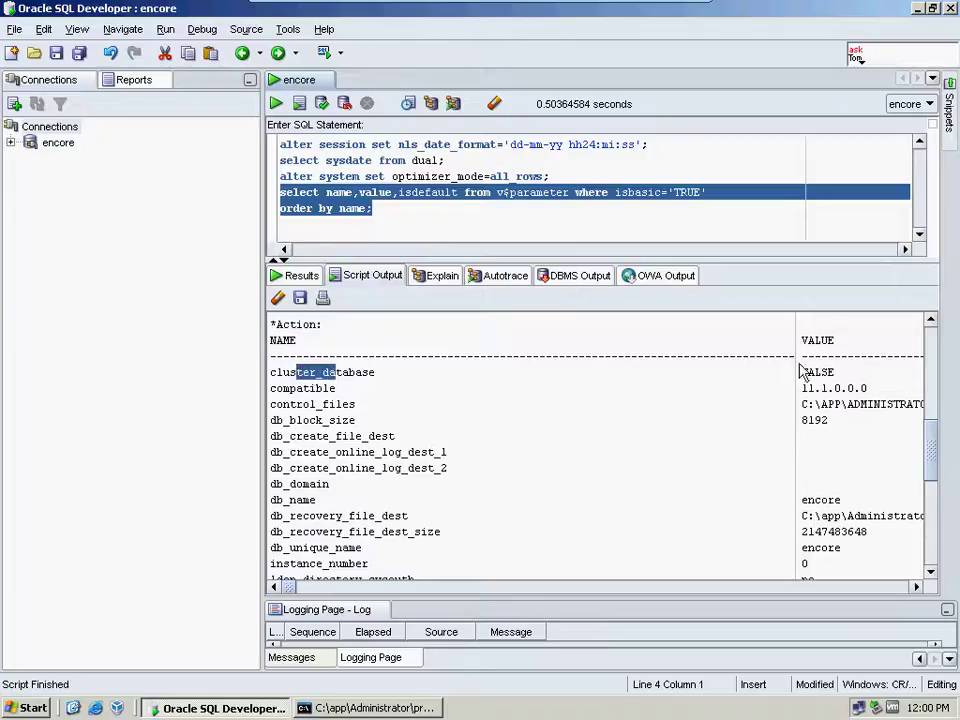
{"action": "left_click_drag", "start_coordinate": [803, 372], "coordinate": [830, 378]}
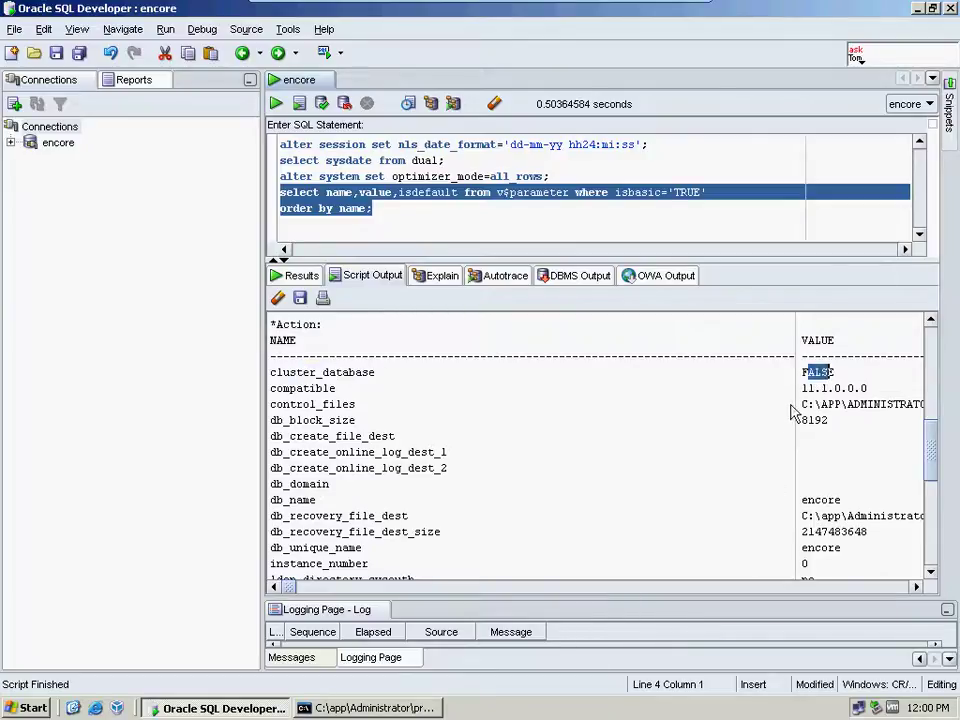
{"action": "left_click", "coordinate": [916, 587]}
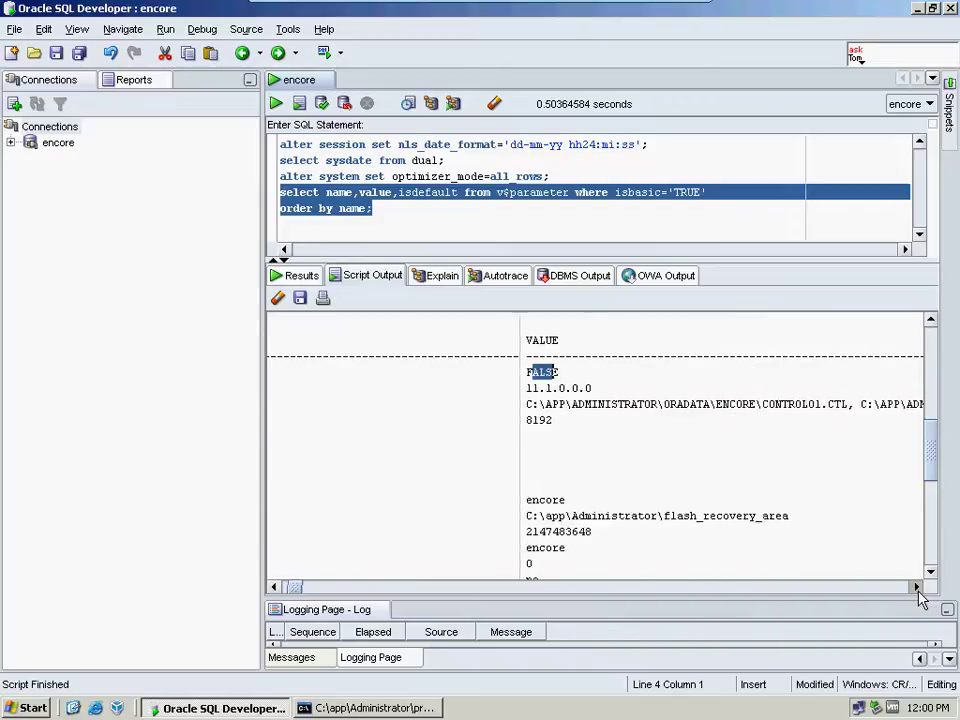
{"action": "left_click", "coordinate": [916, 587]}
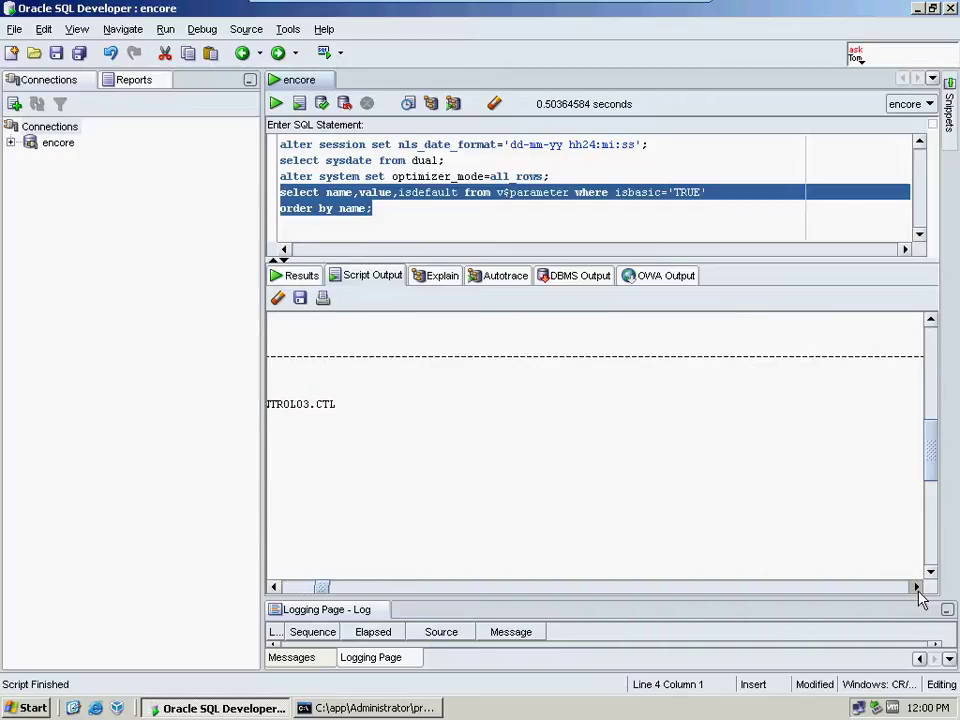
{"action": "left_click", "coordinate": [916, 587]}
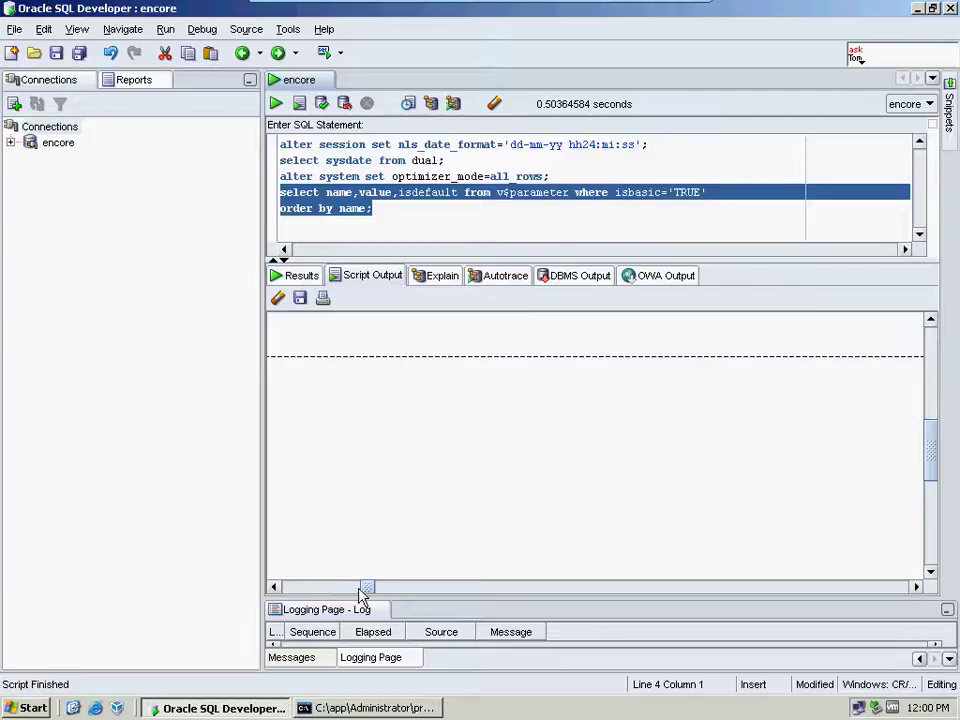
{"action": "left_click_drag", "start_coordinate": [366, 588], "coordinate": [928, 555]}
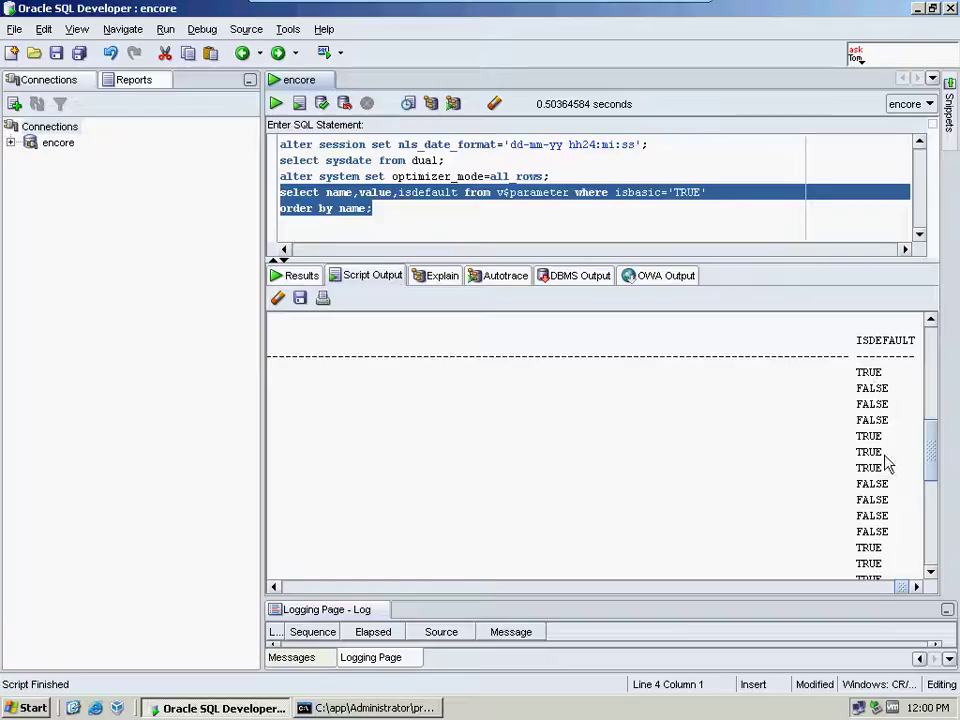
{"action": "left_click_drag", "start_coordinate": [905, 588], "coordinate": [176, 591]}
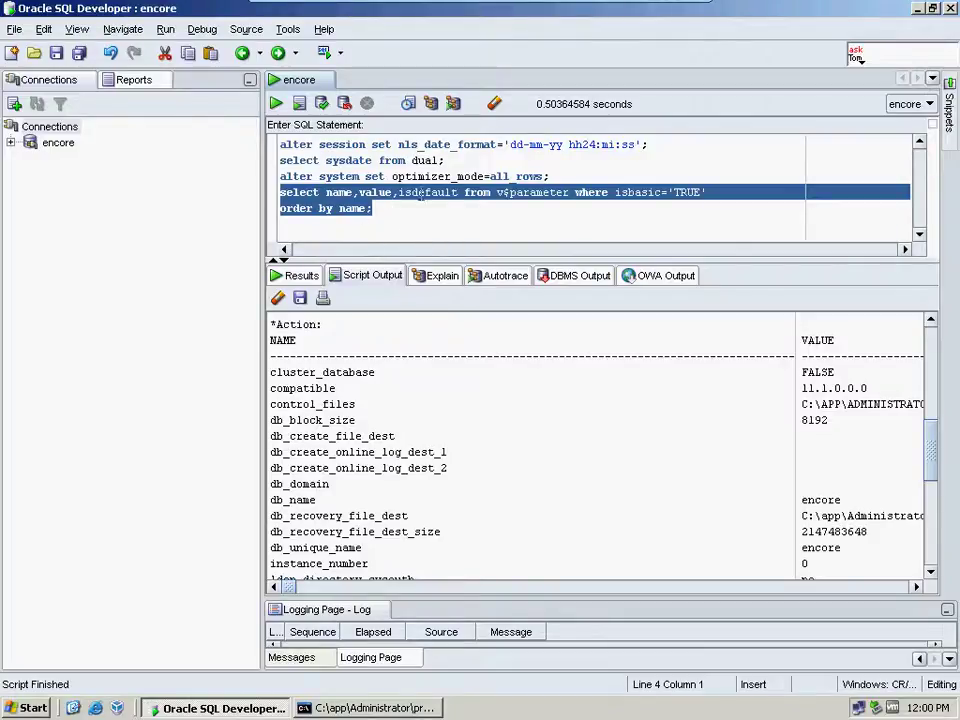
{"action": "left_click", "coordinate": [420, 192]}
{"action": "left_click_drag", "start_coordinate": [326, 190], "coordinate": [452, 188]}
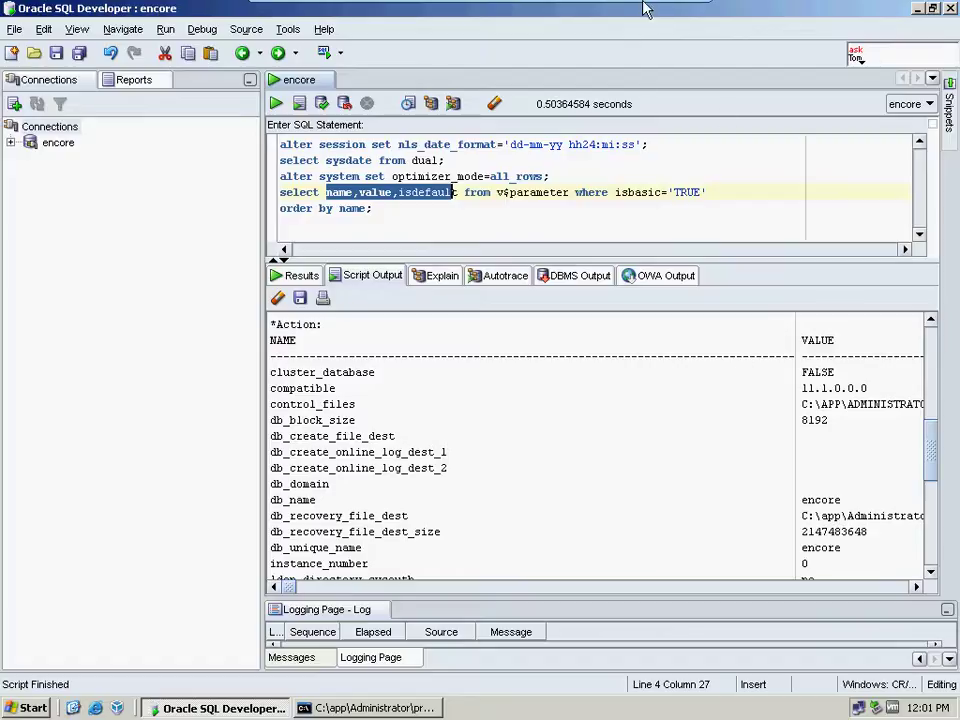
Step: Switch to the exam guide PDF and read exercise steps 3 and 4, including the illustration on changing PROCESSES to 200
{"action": "mouse_move", "coordinate": [664, 20]}
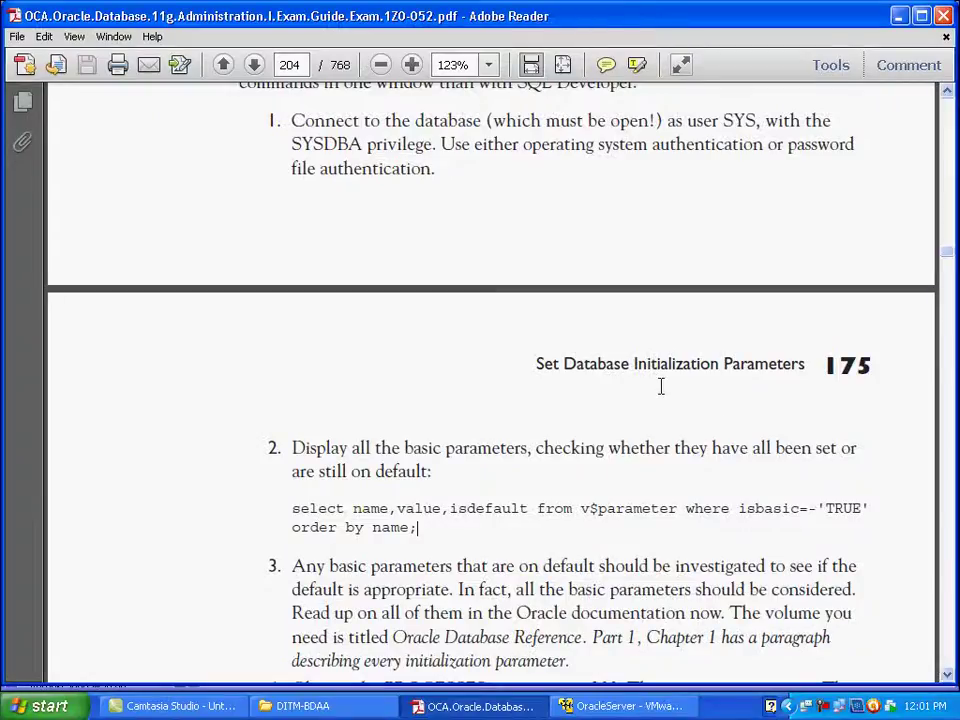
{"action": "scroll", "coordinate": [660, 388], "scroll_direction": "down", "scroll_amount": 3}
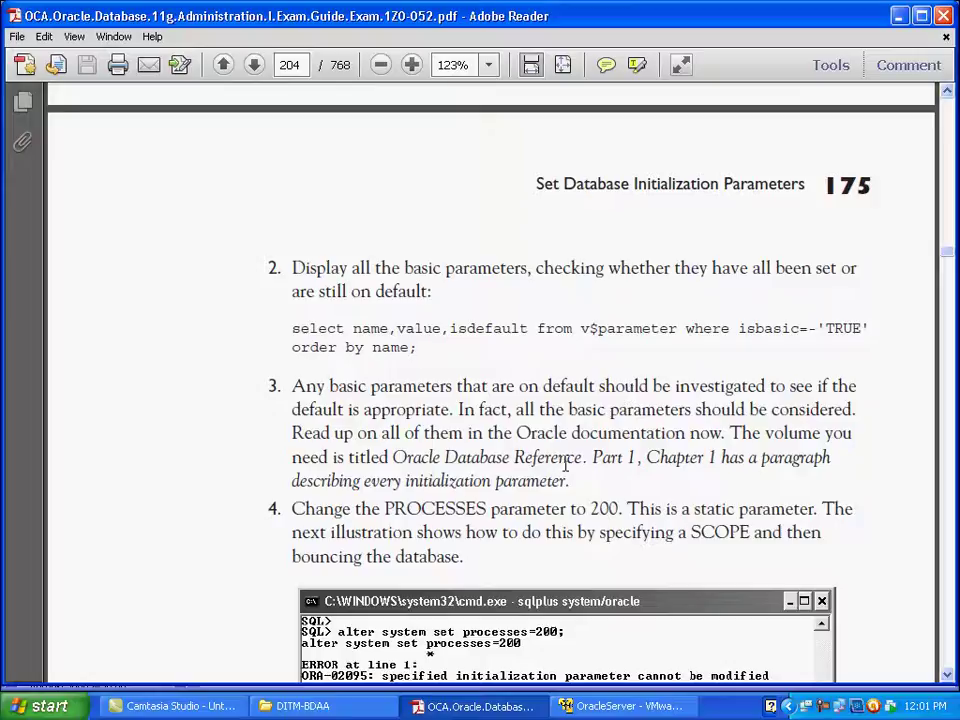
{"action": "scroll", "coordinate": [556, 465], "scroll_direction": "down", "scroll_amount": 3}
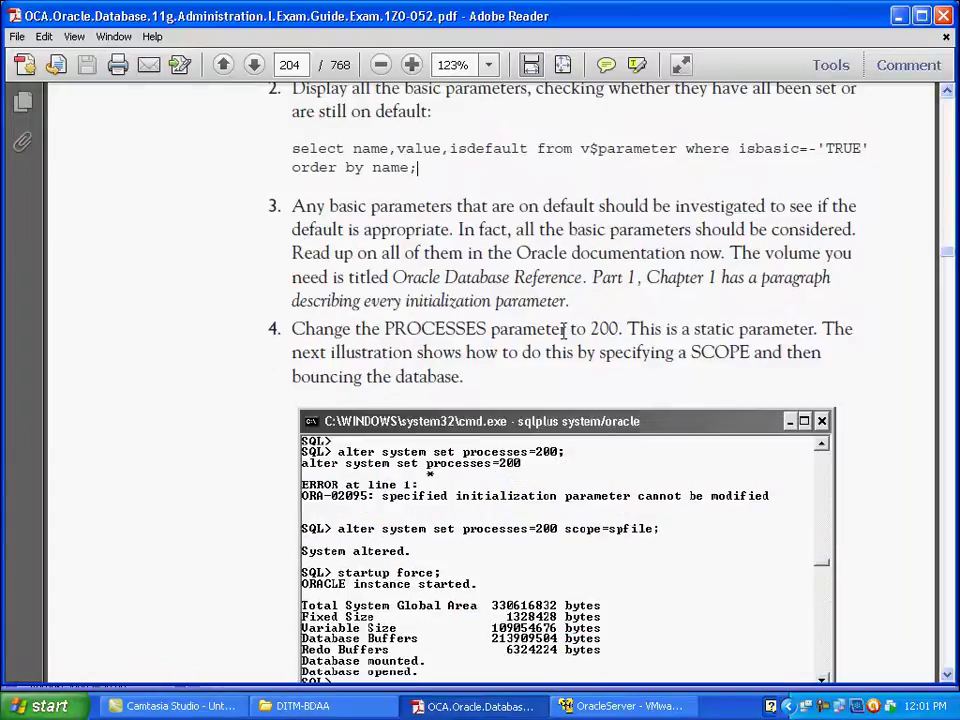
{"action": "left_click_drag", "start_coordinate": [592, 329], "coordinate": [616, 331]}
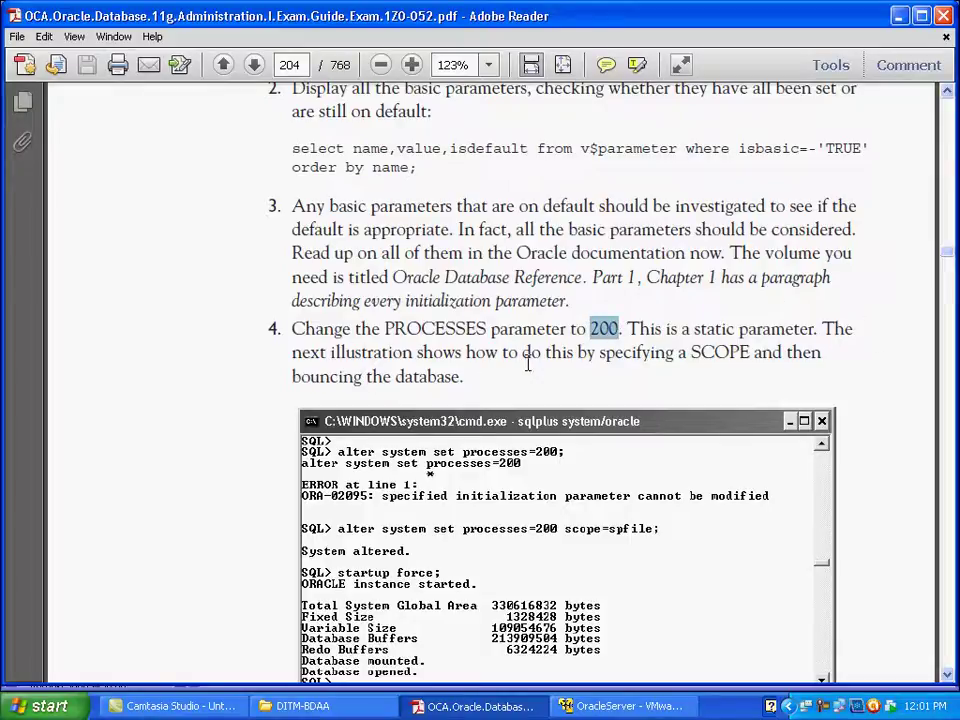
{"action": "scroll", "coordinate": [528, 362], "scroll_direction": "down", "scroll_amount": 1}
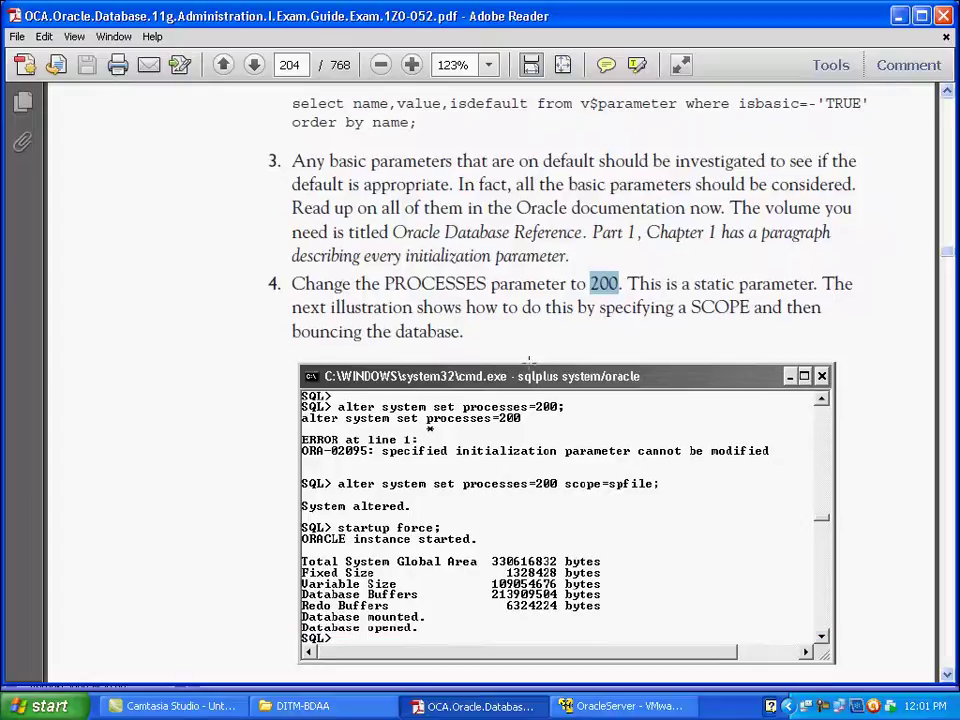
{"action": "scroll", "coordinate": [528, 362], "scroll_direction": "down", "scroll_amount": 4}
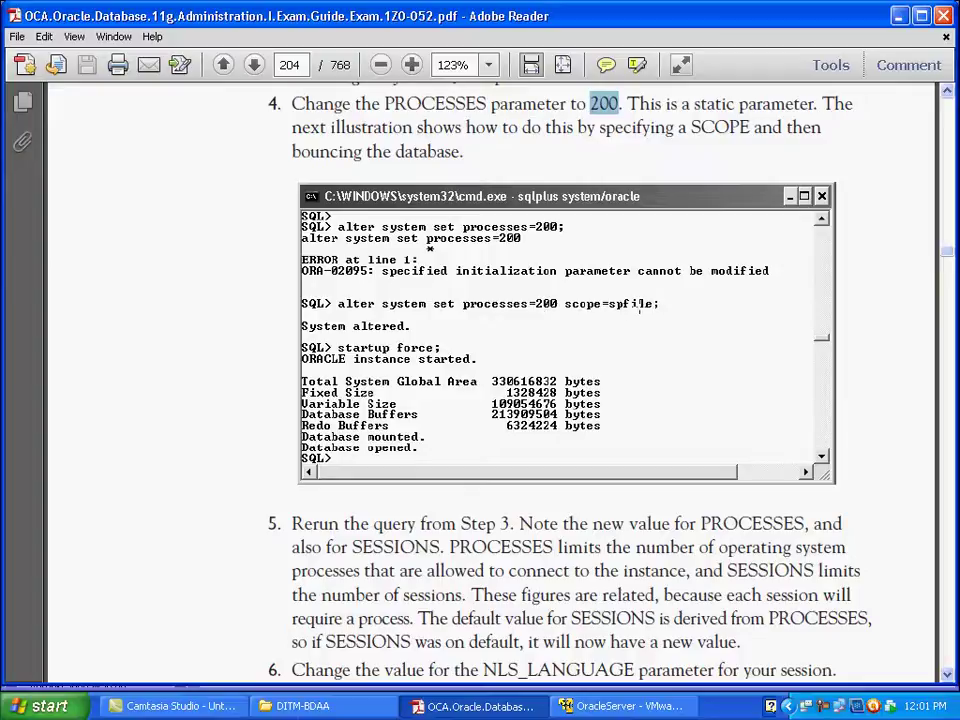
Step: Switch to the Oracle server's SQL Developer and start a new statement below the v$parameter query with alter system processes
{"action": "left_click", "coordinate": [604, 707]}
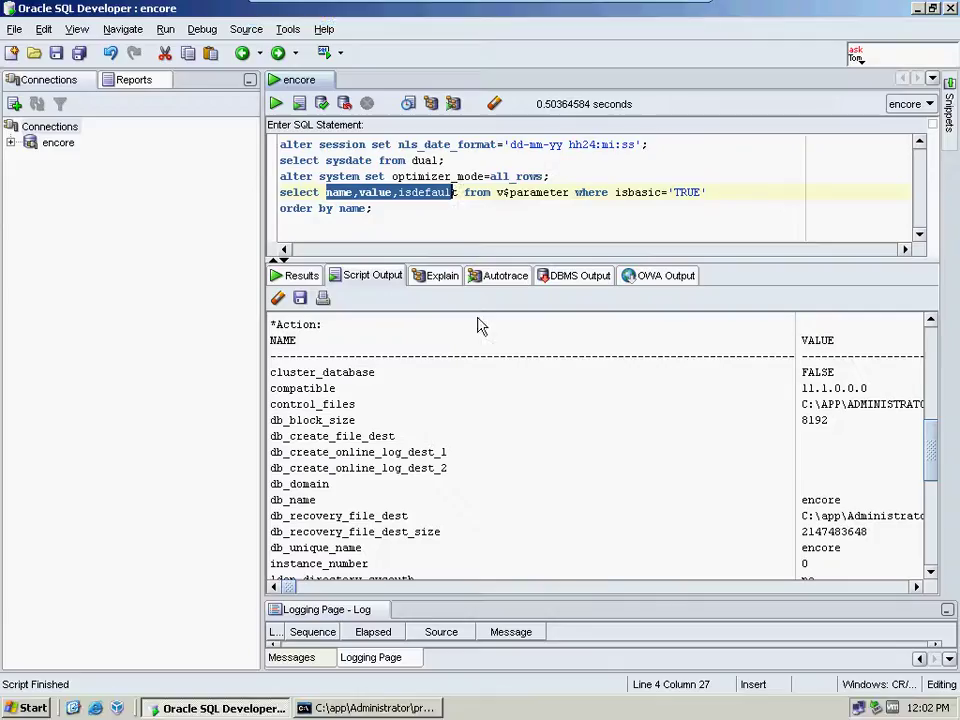
{"action": "left_click", "coordinate": [373, 208]}
{"action": "key", "text": "Return"}
{"action": "type", "text": "alter"}
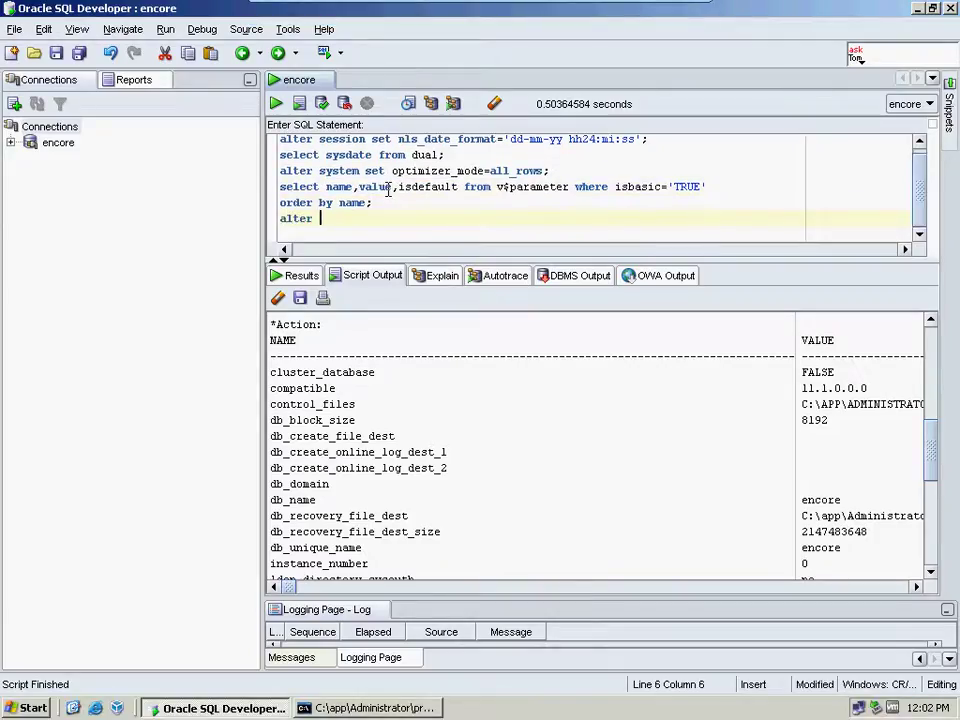
{"action": "type", "text": " system processes"}
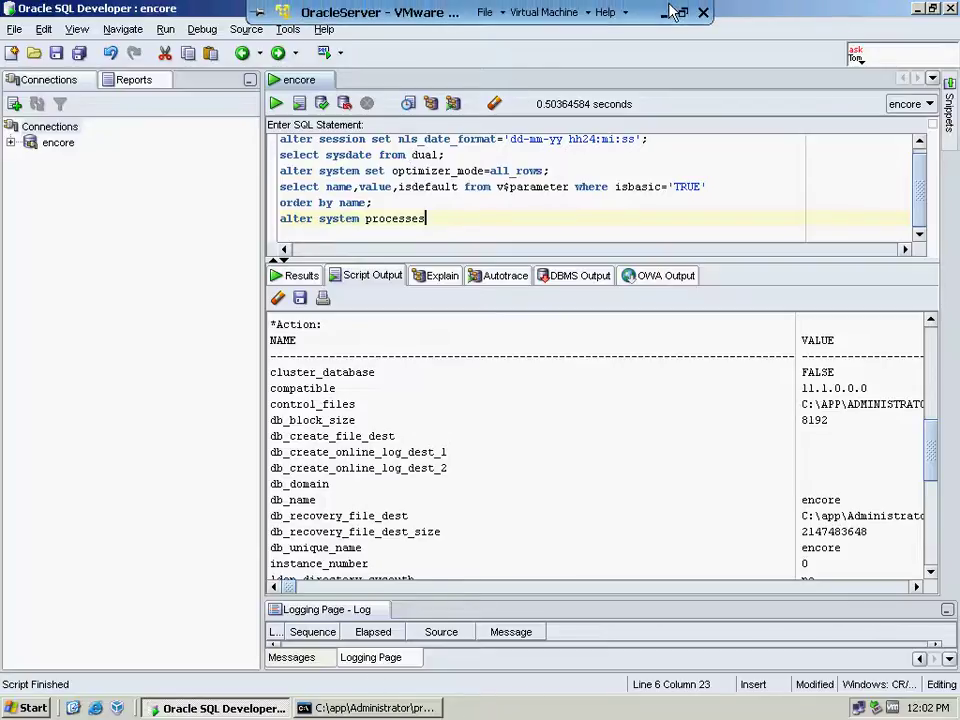
Step: Check the syntax in the exam guide PDF and complete the SQL Developer statement with =200 scope='spfile';
{"action": "left_click", "coordinate": [665, 13]}
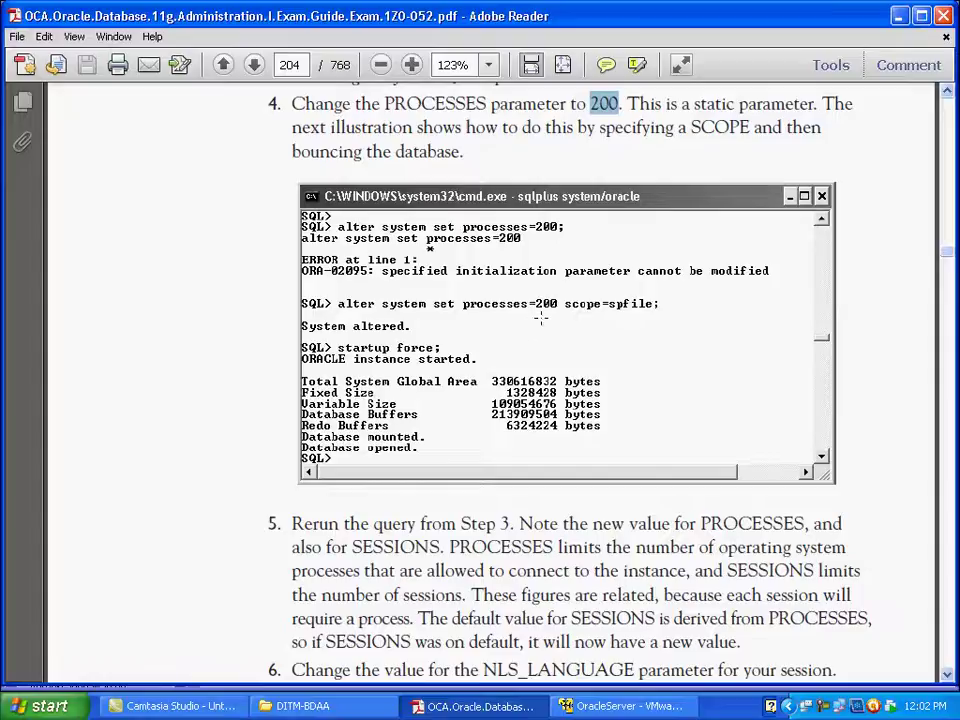
{"action": "left_click", "coordinate": [662, 707]}
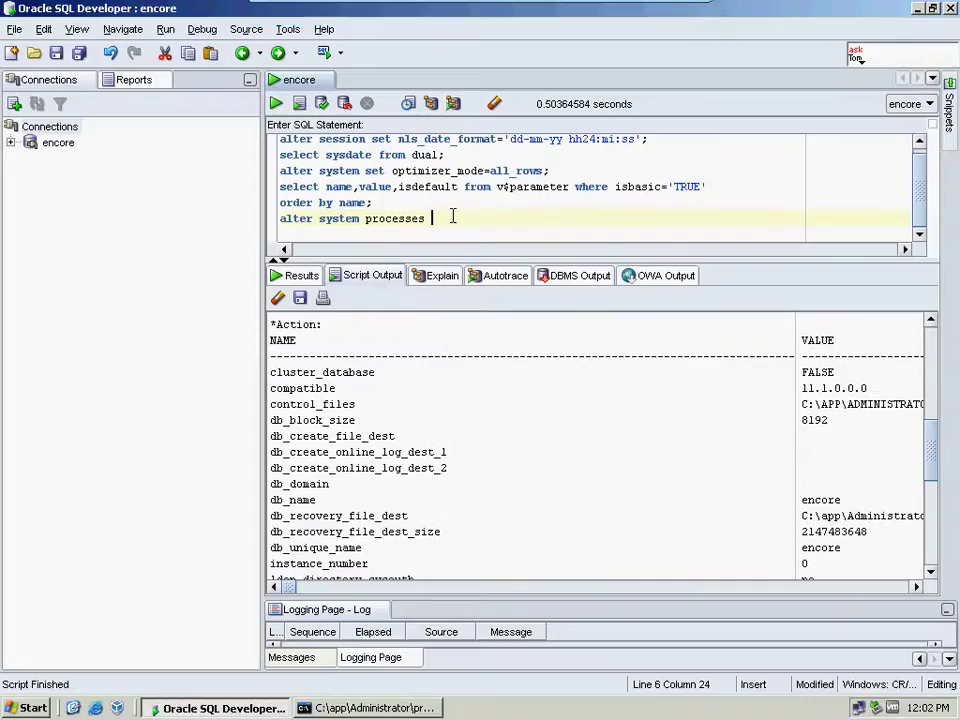
{"action": "key", "text": "BackSpace"}
{"action": "type", "text": "=200"}
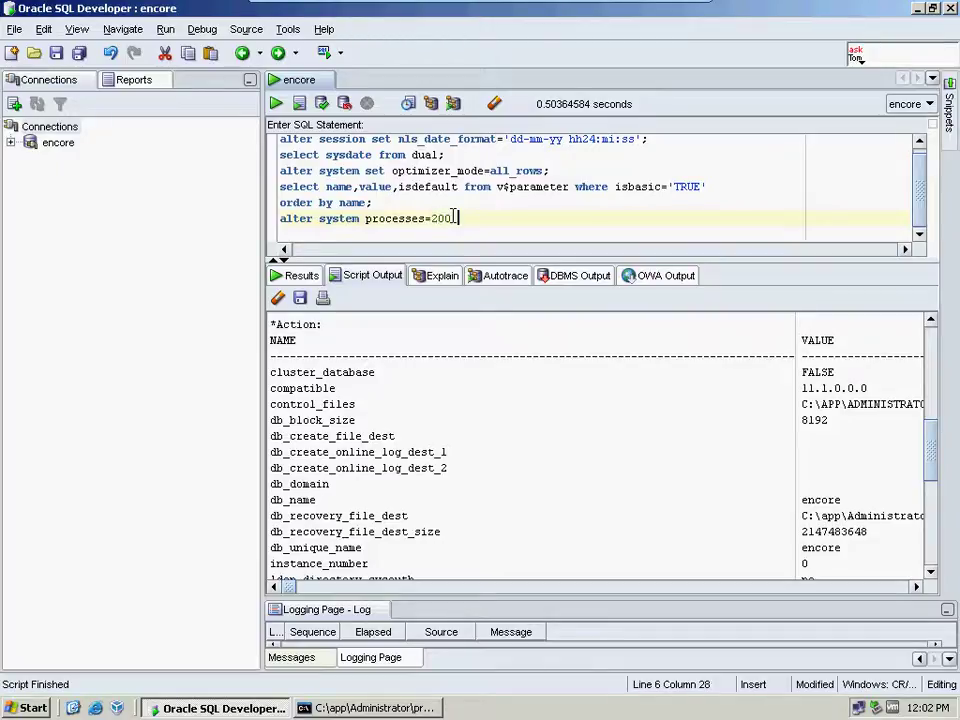
{"action": "type", "text": " scope"}
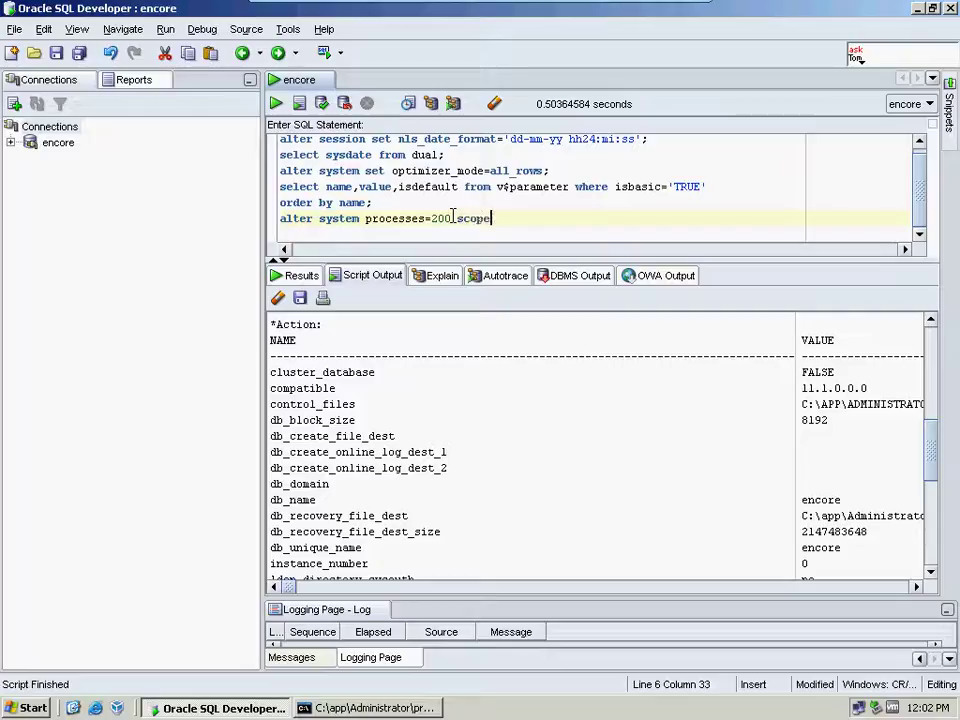
{"action": "type", "text": "=''"}
{"action": "type", "text": ";"}
{"action": "type", "text": "spfile"}
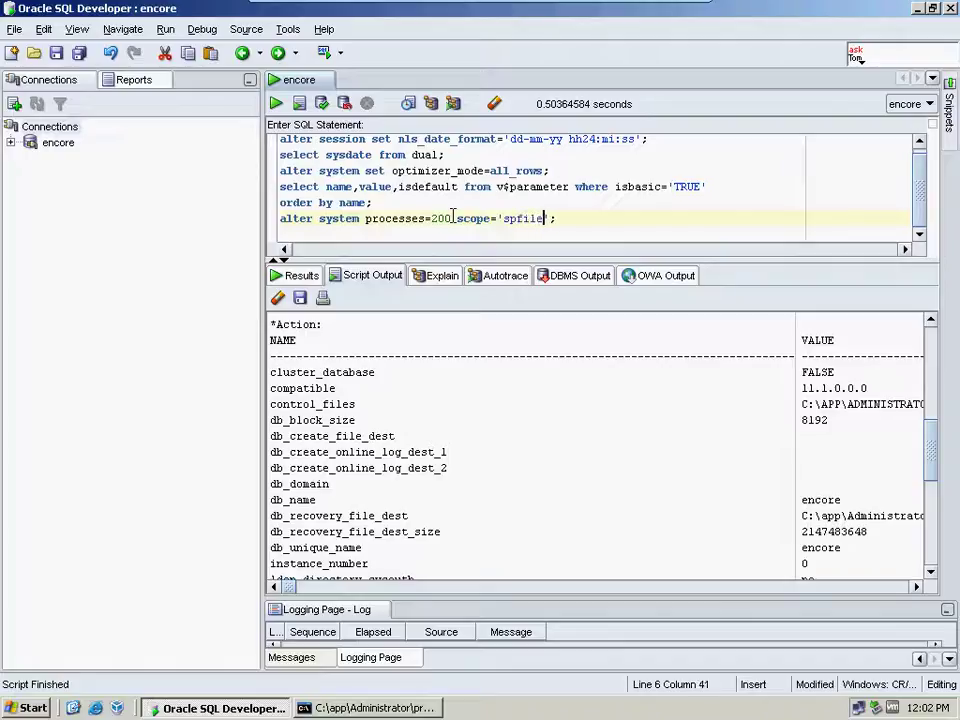
Step: Insert the missing set keyword before processes=200 and run only that alter system statement as a script
{"action": "left_click_drag", "start_coordinate": [606, 221], "coordinate": [280, 217]}
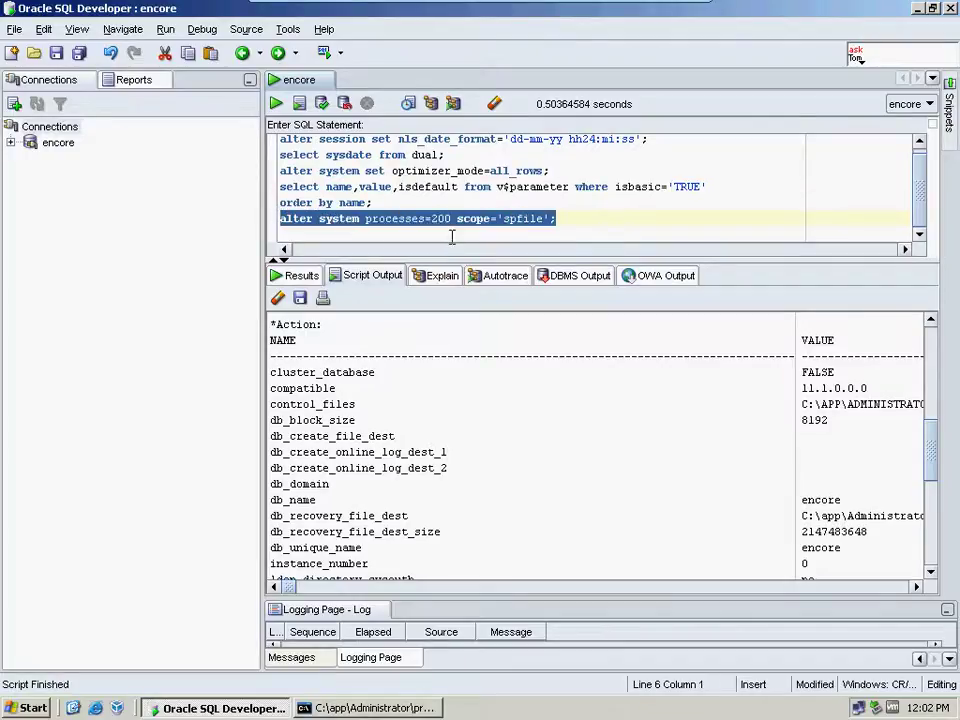
{"action": "left_click", "coordinate": [480, 220]}
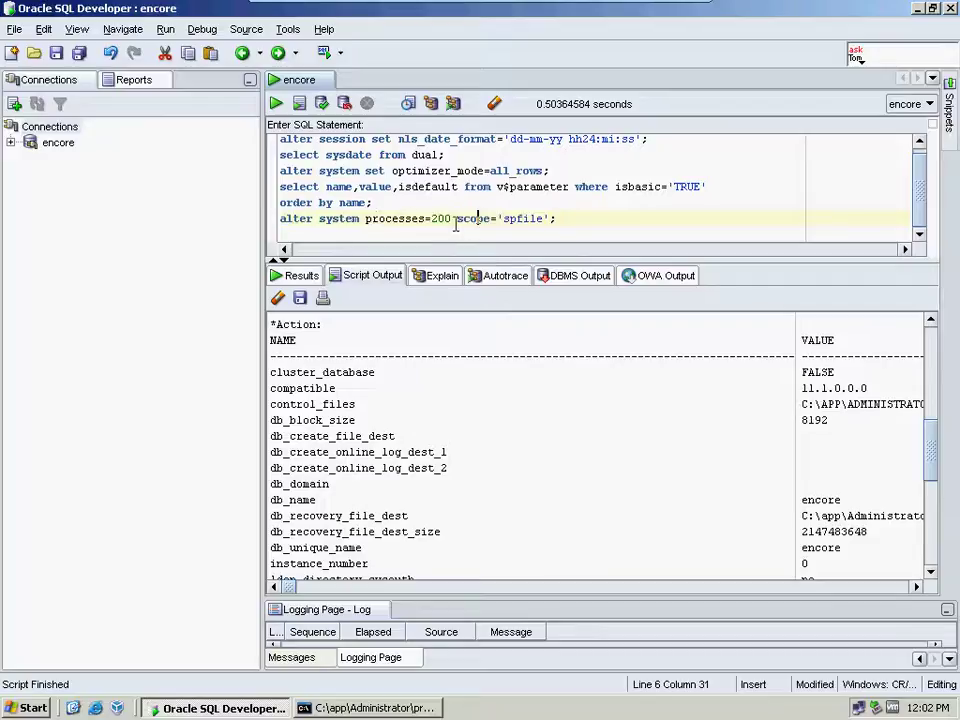
{"action": "left_click", "coordinate": [364, 218]}
{"action": "type", "text": "set"}
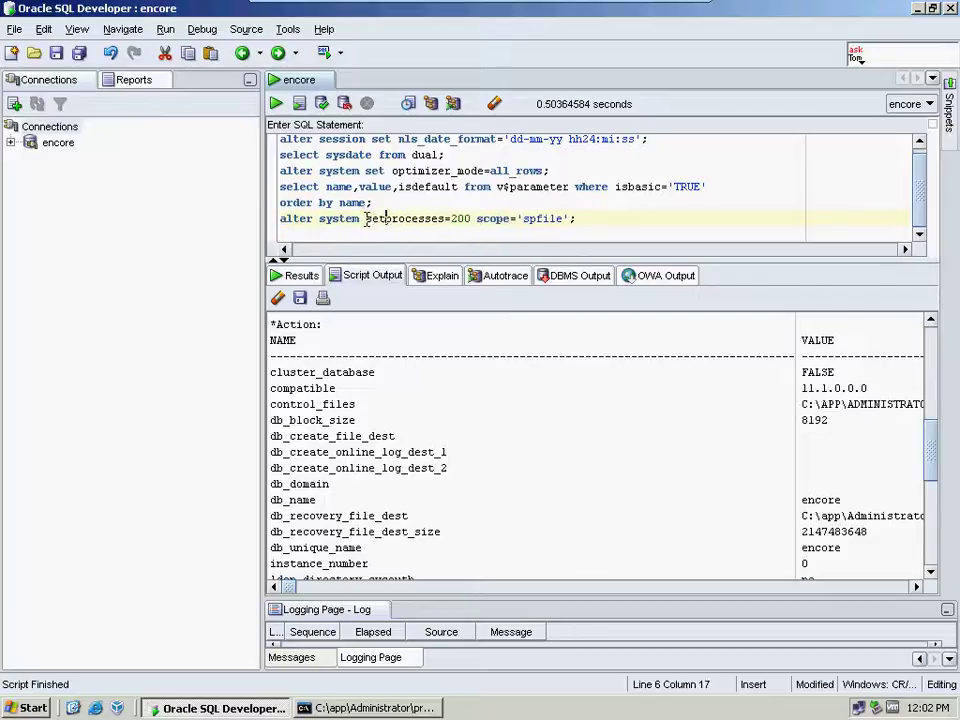
{"action": "left_click_drag", "start_coordinate": [604, 216], "coordinate": [278, 207]}
{"action": "key", "text": "shift+Down"}
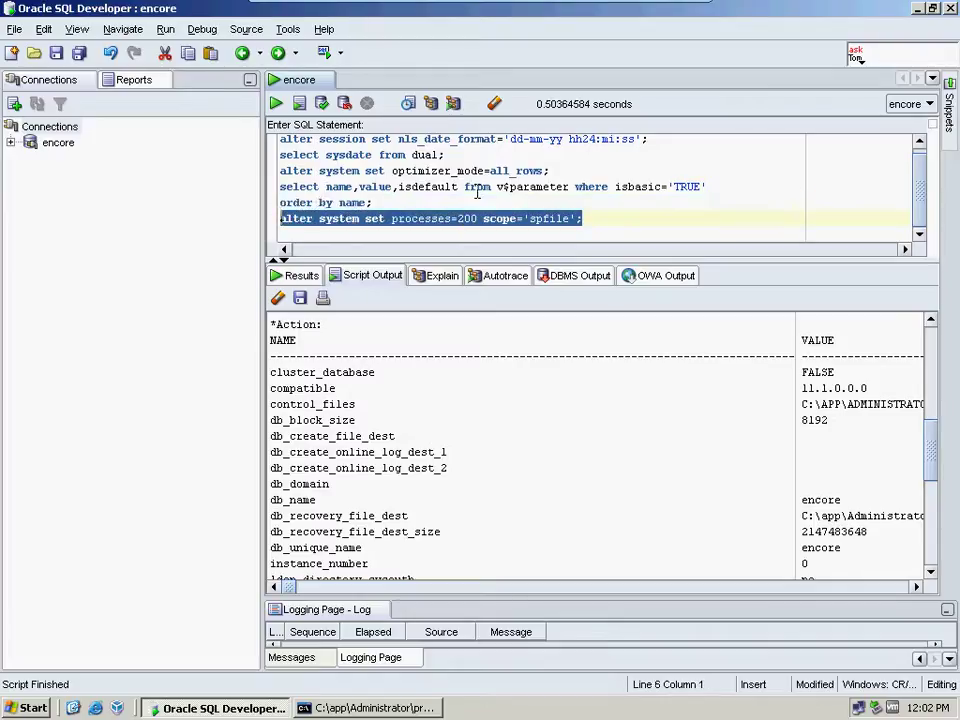
{"action": "left_click", "coordinate": [299, 103]}
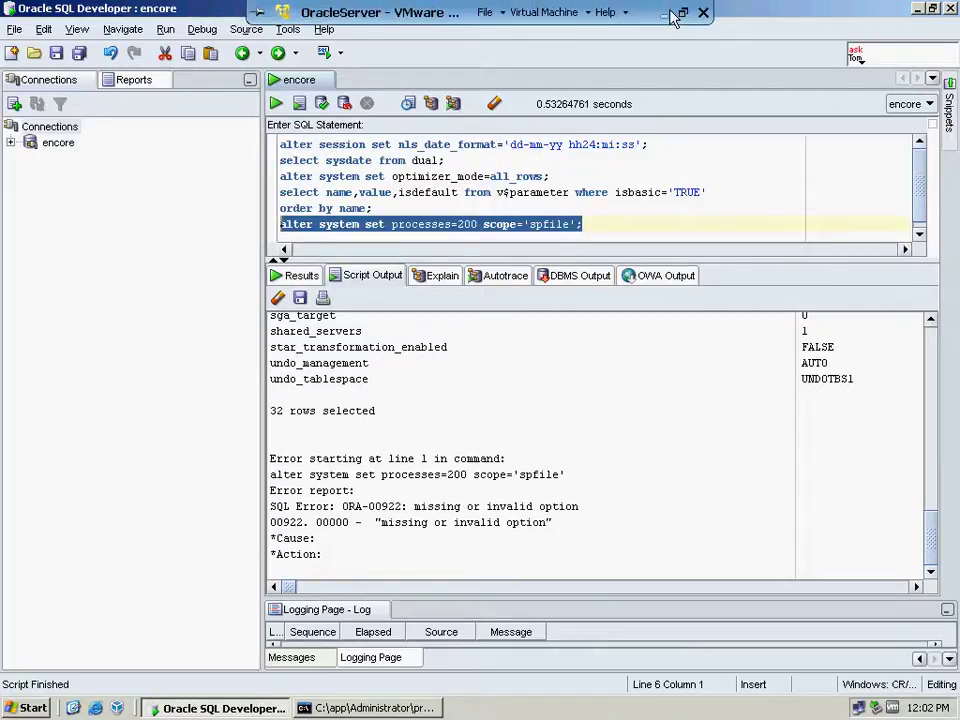
Step: Compare the scope clause of the SQL Developer statement with the SQL*Plus illustration in the exam guide PDF
{"action": "left_click", "coordinate": [673, 14]}
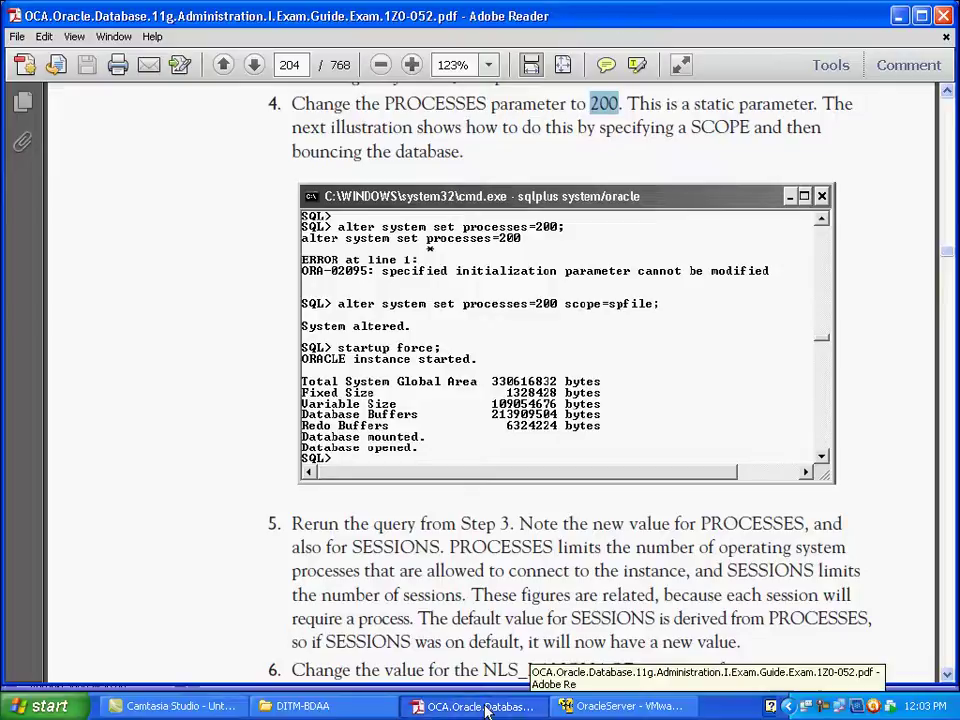
{"action": "left_click", "coordinate": [600, 706]}
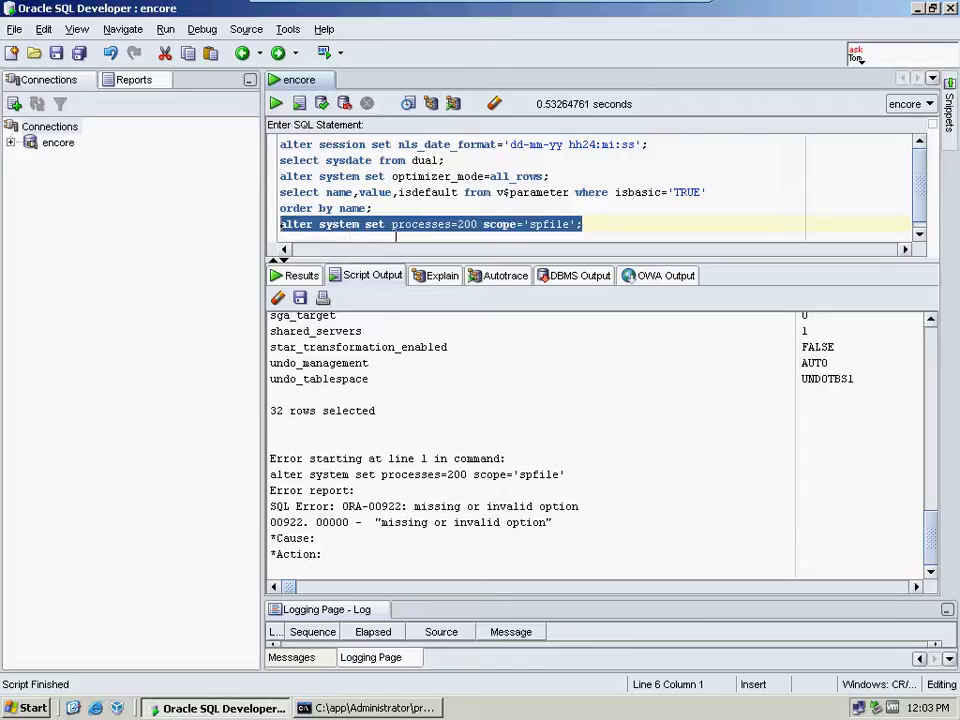
{"action": "left_click", "coordinate": [519, 222]}
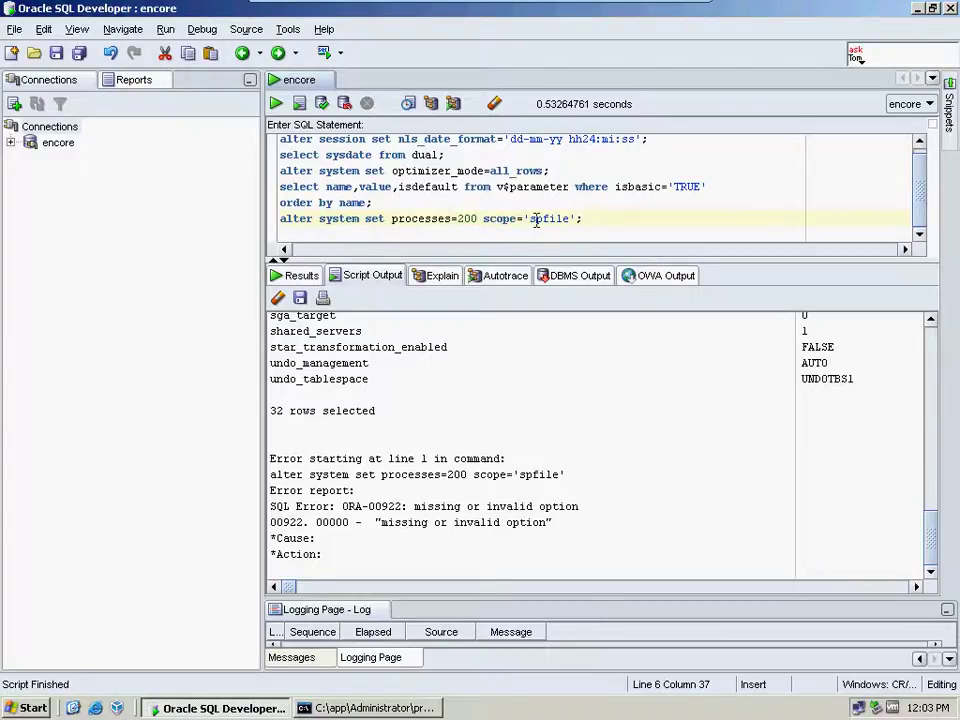
{"action": "left_click_drag", "start_coordinate": [528, 219], "coordinate": [523, 219]}
{"action": "left_click", "coordinate": [661, 12]}
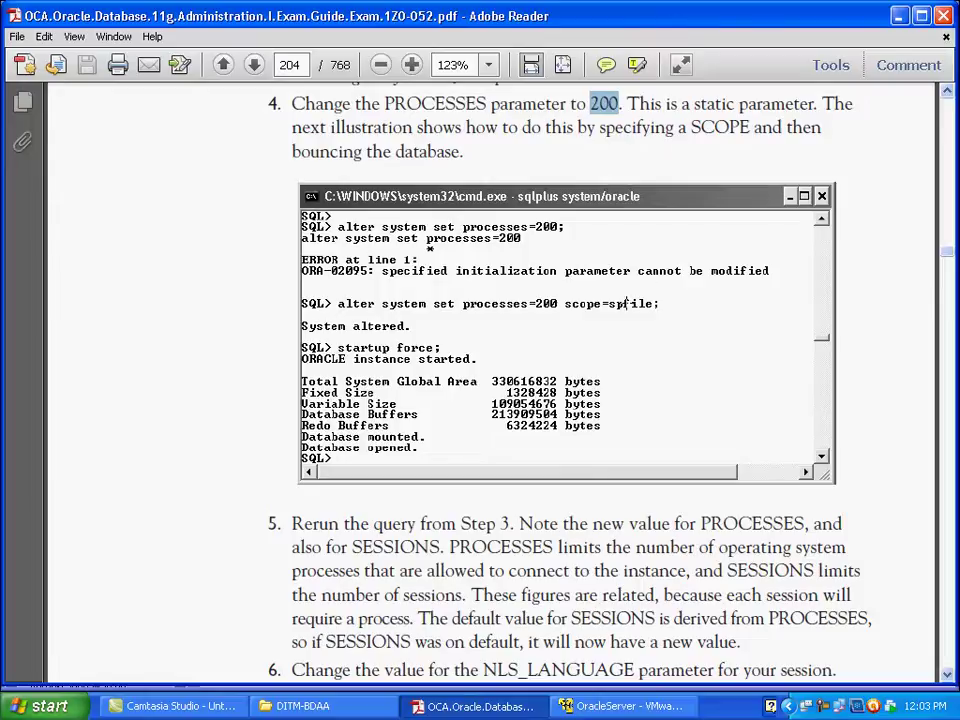
Step: Back in SQL Developer, remove the quotes around spfile in the processes statement and run only that statement as a script
{"action": "left_click", "coordinate": [620, 706]}
{"action": "key", "text": "Delete"}
{"action": "key", "text": "Right"}
{"action": "key", "text": "Right"}
{"action": "key", "text": "Right"}
{"action": "key", "text": "Right"}
{"action": "key", "text": "Right"}
{"action": "key", "text": "Right"}
{"action": "key", "text": "Delete"}
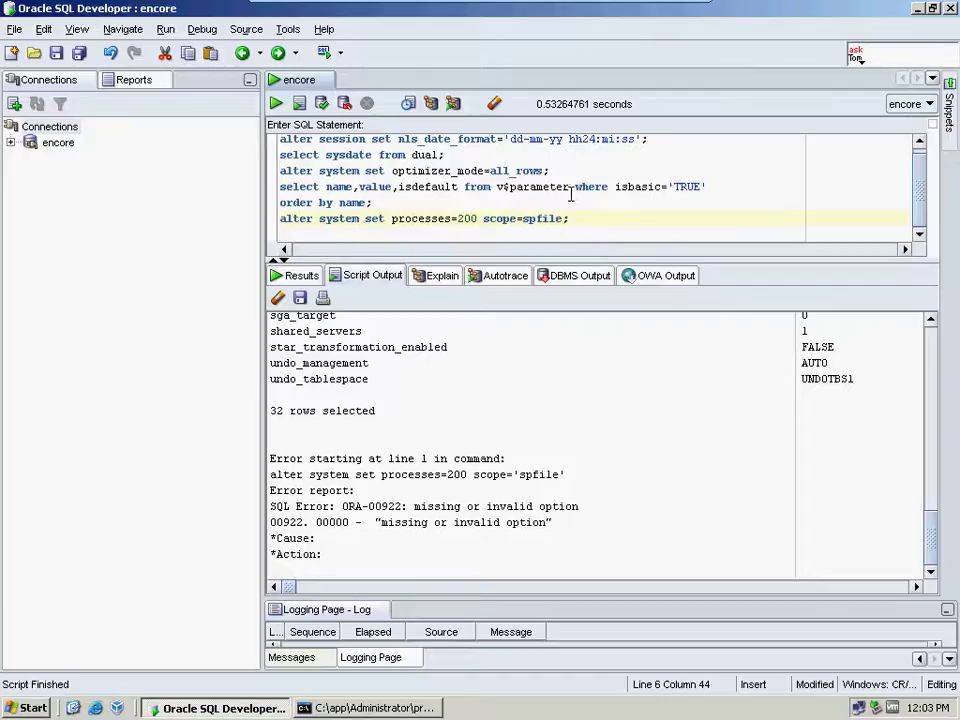
{"action": "left_click_drag", "start_coordinate": [578, 218], "coordinate": [265, 218]}
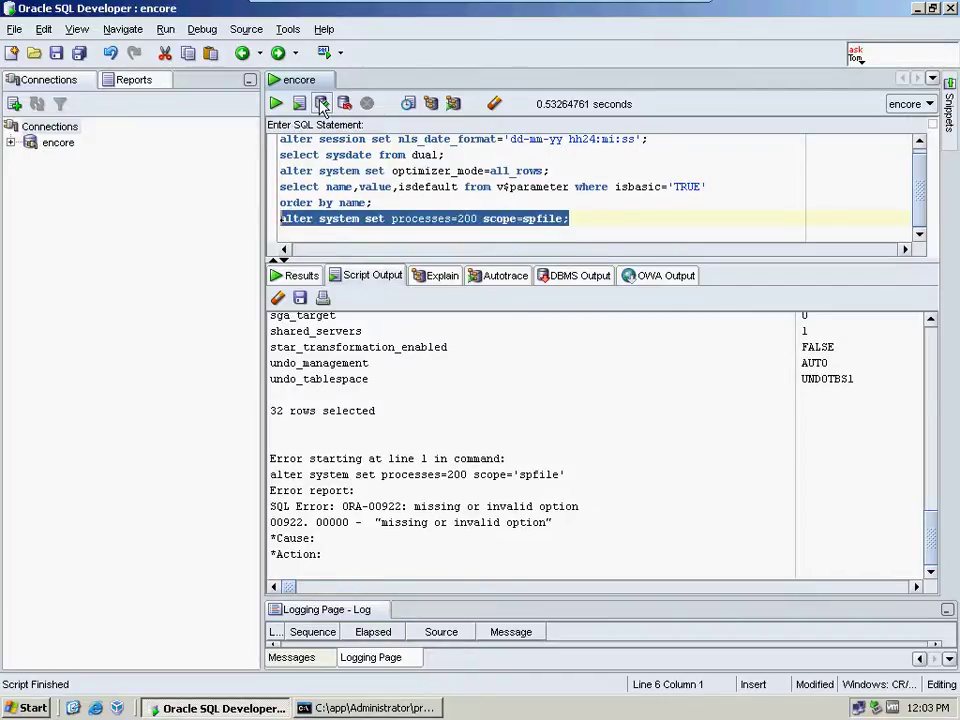
{"action": "left_click", "coordinate": [299, 104]}
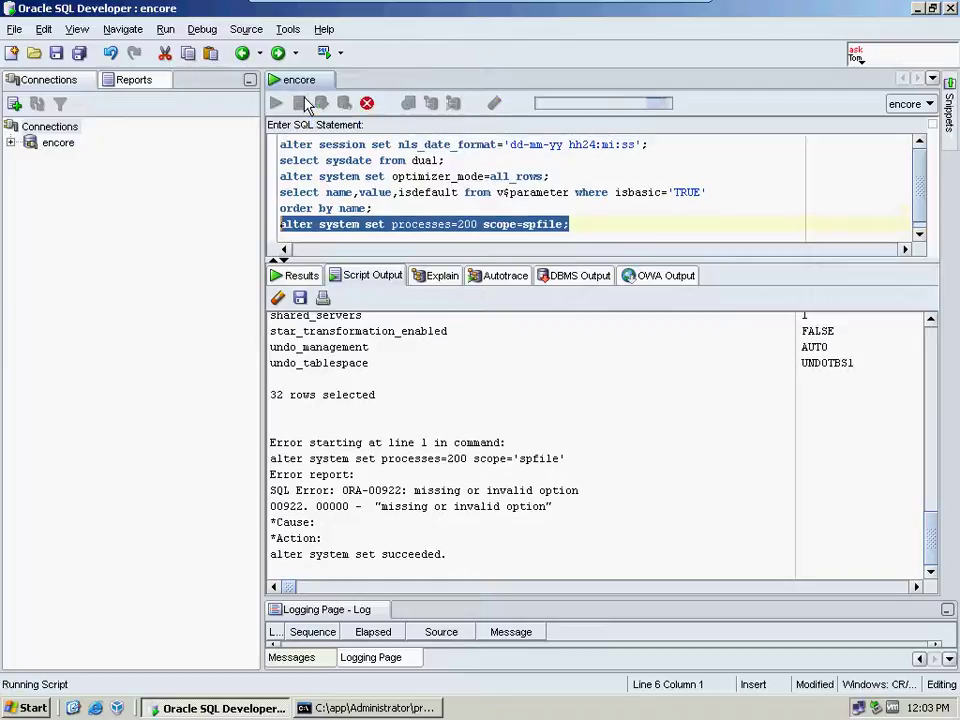
Step: Switch to the exam guide PDF and read exercise steps 5 and 6, including the nls_language statement and its German value
{"action": "mouse_move", "coordinate": [770, 8]}
{"action": "left_click", "coordinate": [664, 6]}
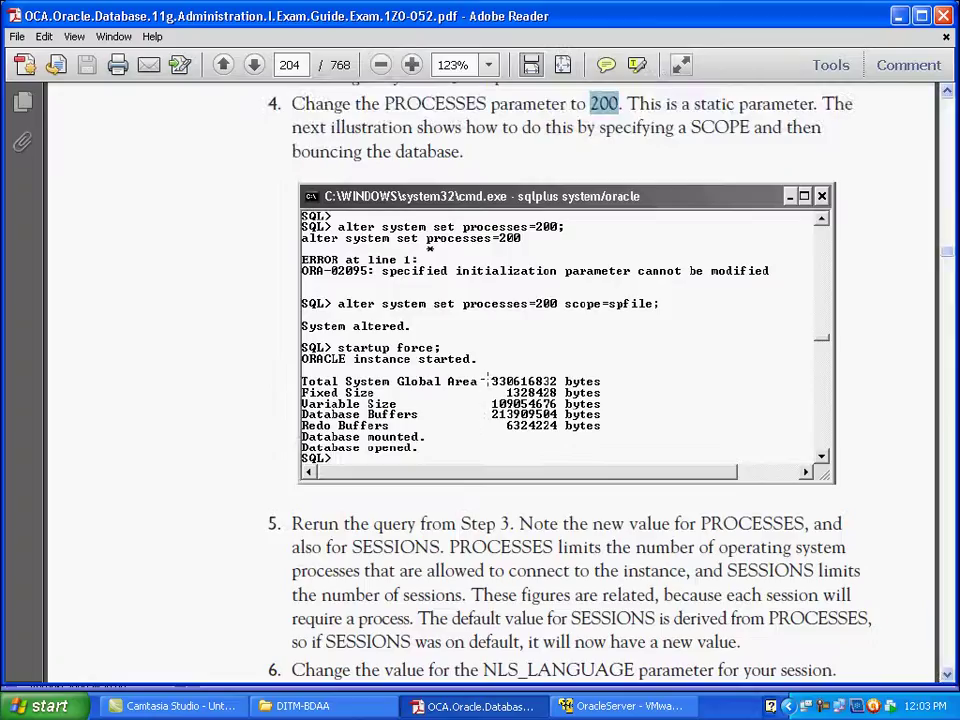
{"action": "scroll", "coordinate": [483, 377], "scroll_direction": "down", "scroll_amount": 1}
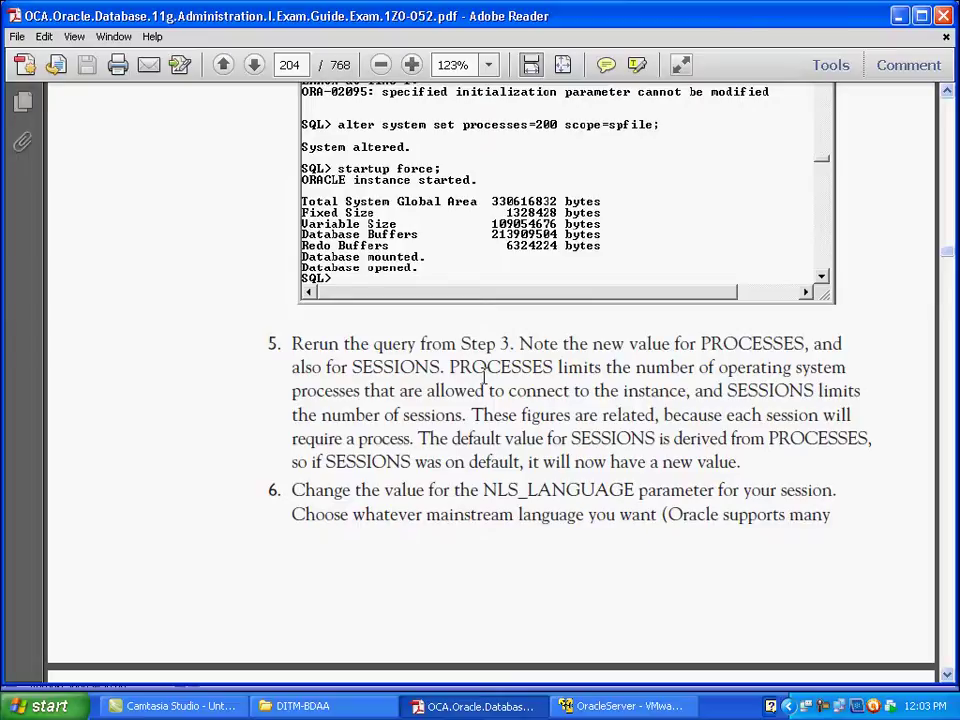
{"action": "scroll", "coordinate": [483, 377], "scroll_direction": "down", "scroll_amount": 9}
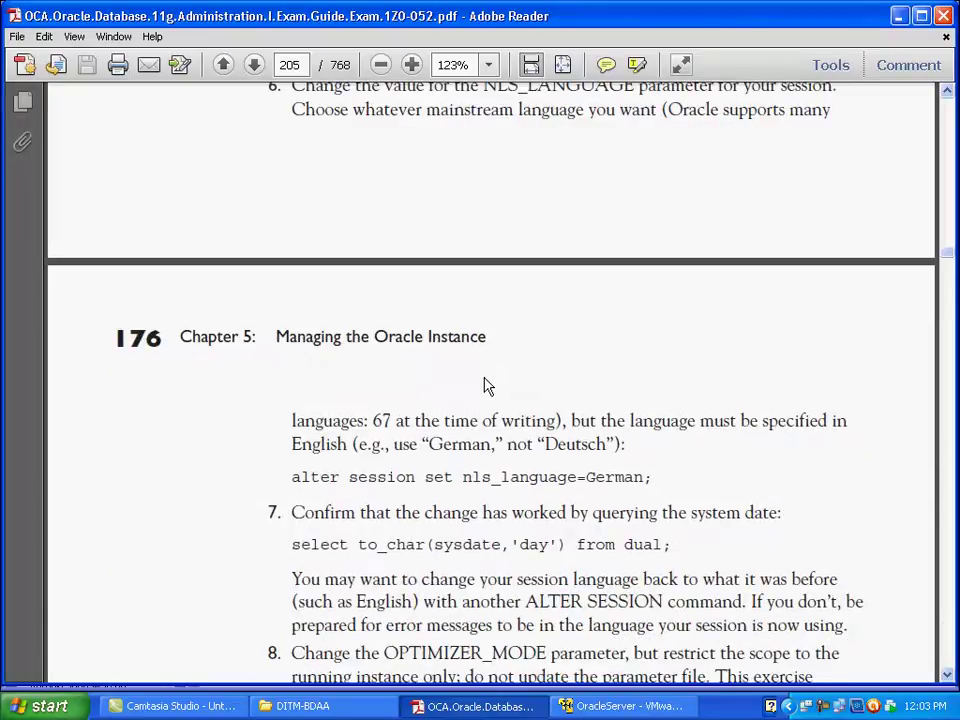
{"action": "scroll", "coordinate": [487, 386], "scroll_direction": "down", "scroll_amount": 2}
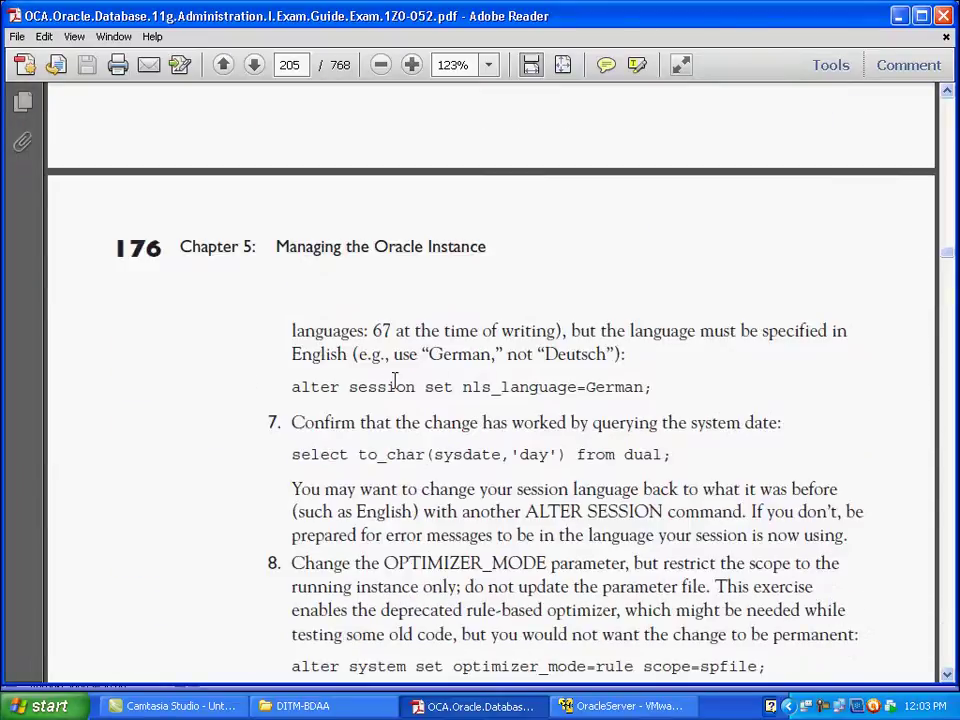
{"action": "left_click_drag", "start_coordinate": [293, 386], "coordinate": [655, 391]}
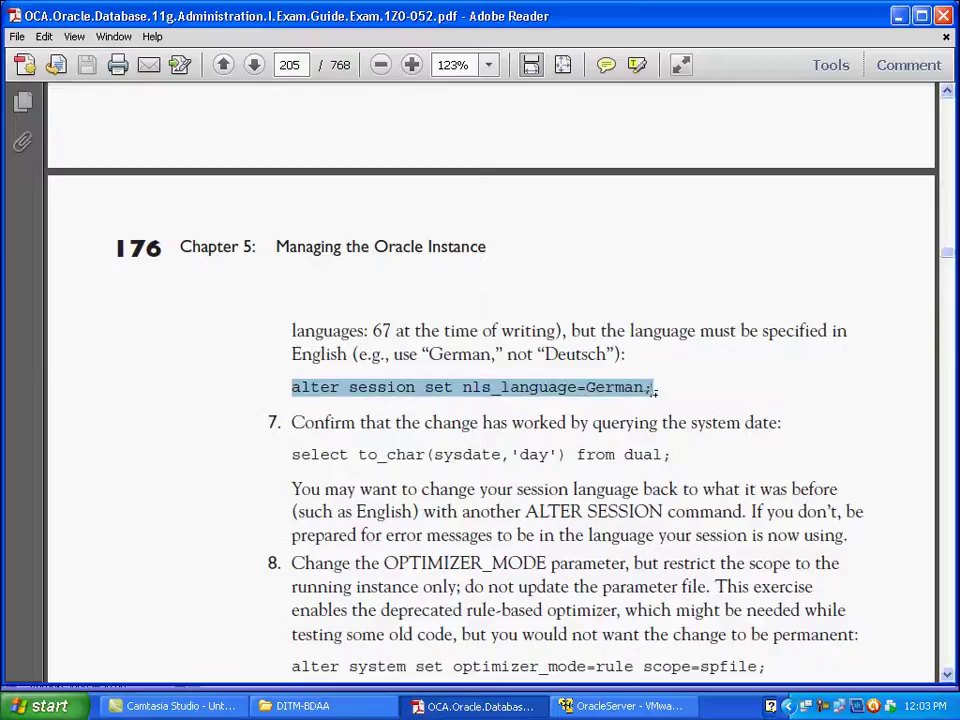
{"action": "double_click", "coordinate": [556, 397]}
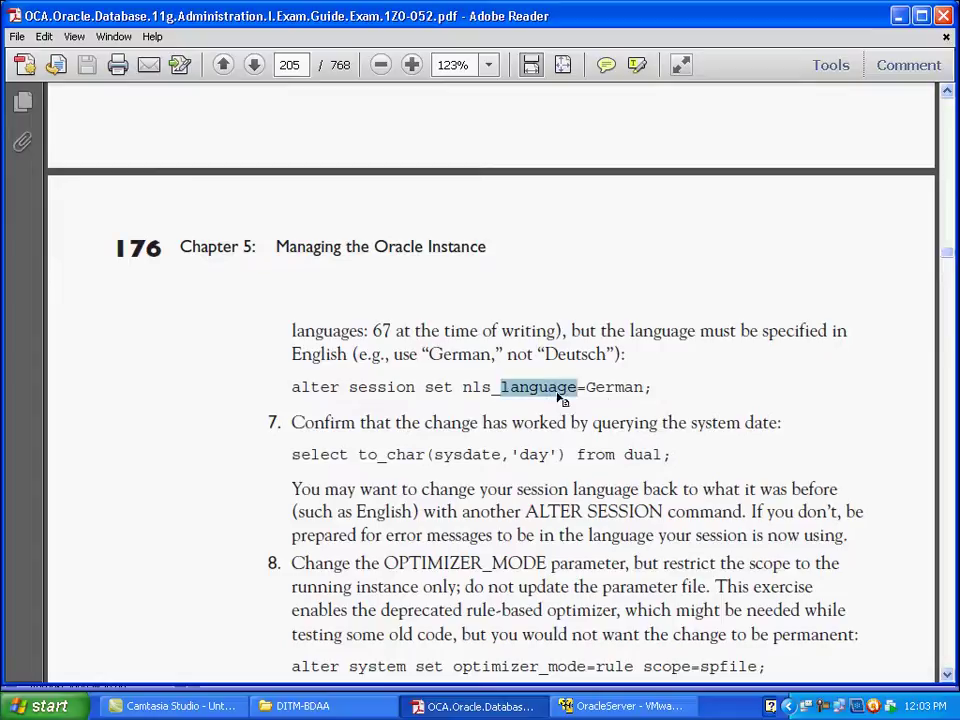
{"action": "double_click", "coordinate": [611, 389]}
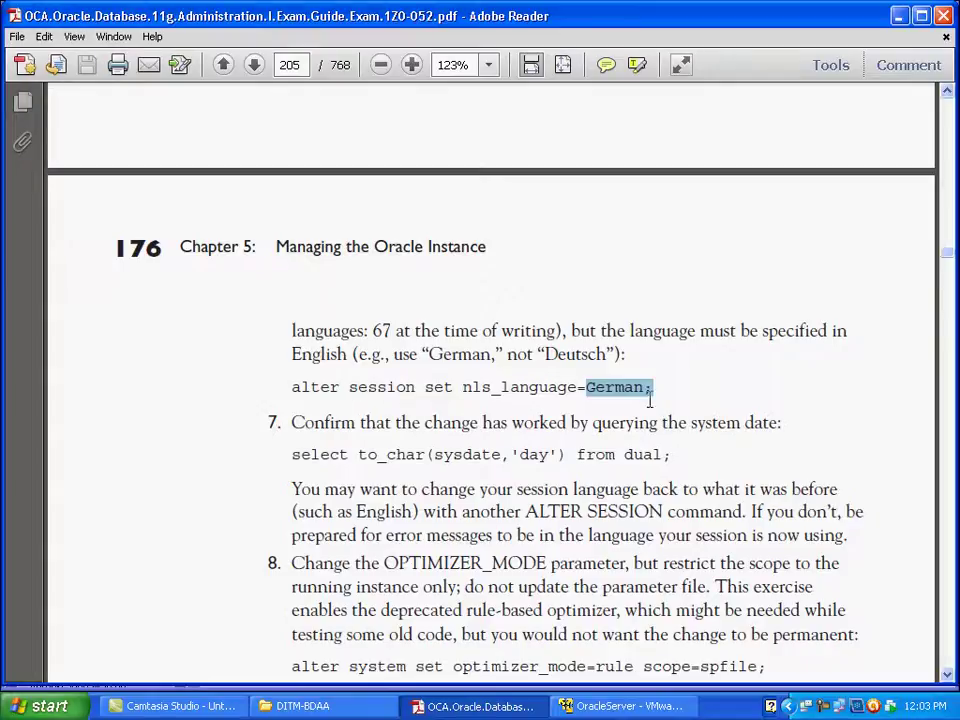
Step: Copy alter session set nls_language=German; from the guide and paste it on a new line below the processes statement in SQL Developer
{"action": "left_click_drag", "start_coordinate": [292, 387], "coordinate": [643, 392]}
{"action": "right_click", "coordinate": [581, 396]}
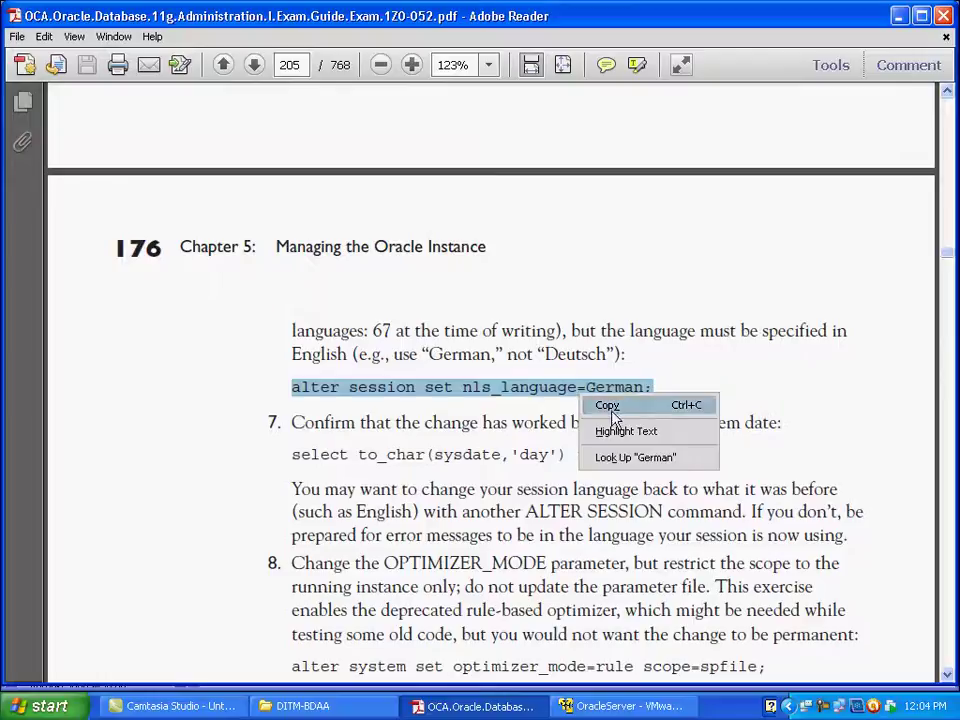
{"action": "left_click", "coordinate": [609, 406]}
{"action": "left_click", "coordinate": [648, 706]}
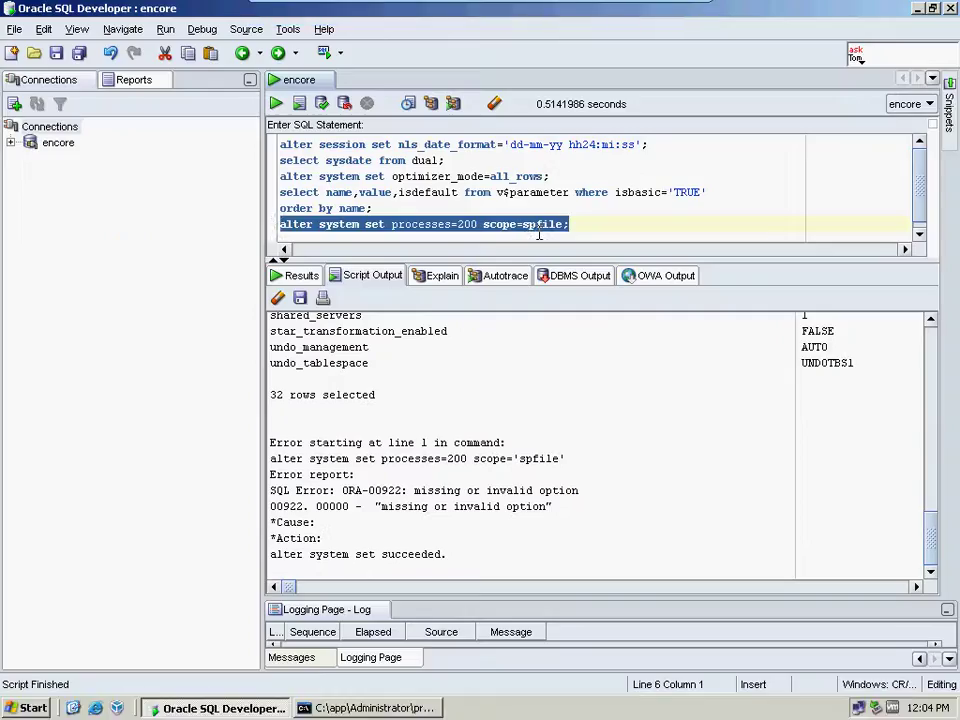
{"action": "left_click", "coordinate": [587, 225]}
{"action": "key", "text": "Return"}
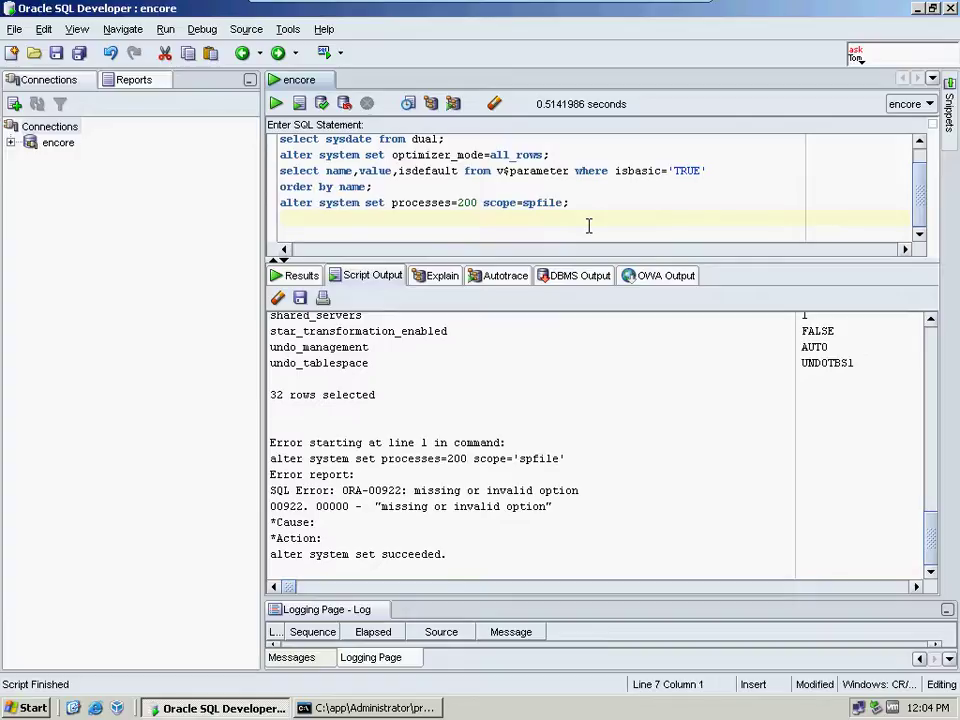
{"action": "key", "text": "ctrl+v"}
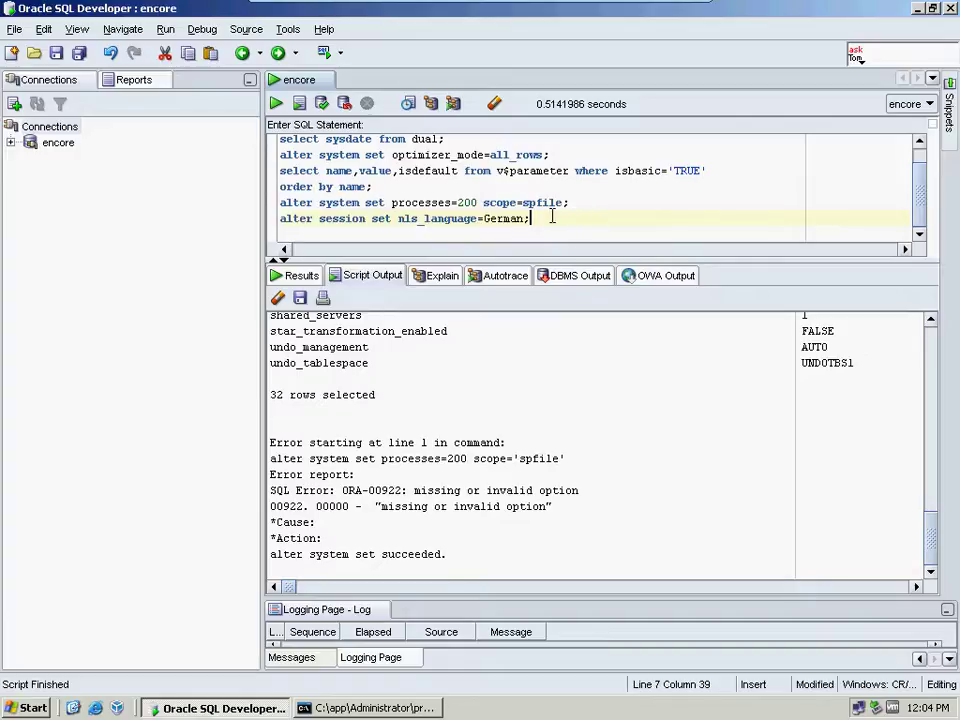
Step: Run only the nls_language statement as a script and return to the exam guide PDF
{"action": "key", "text": "shift+Home"}
{"action": "left_click", "coordinate": [297, 103]}
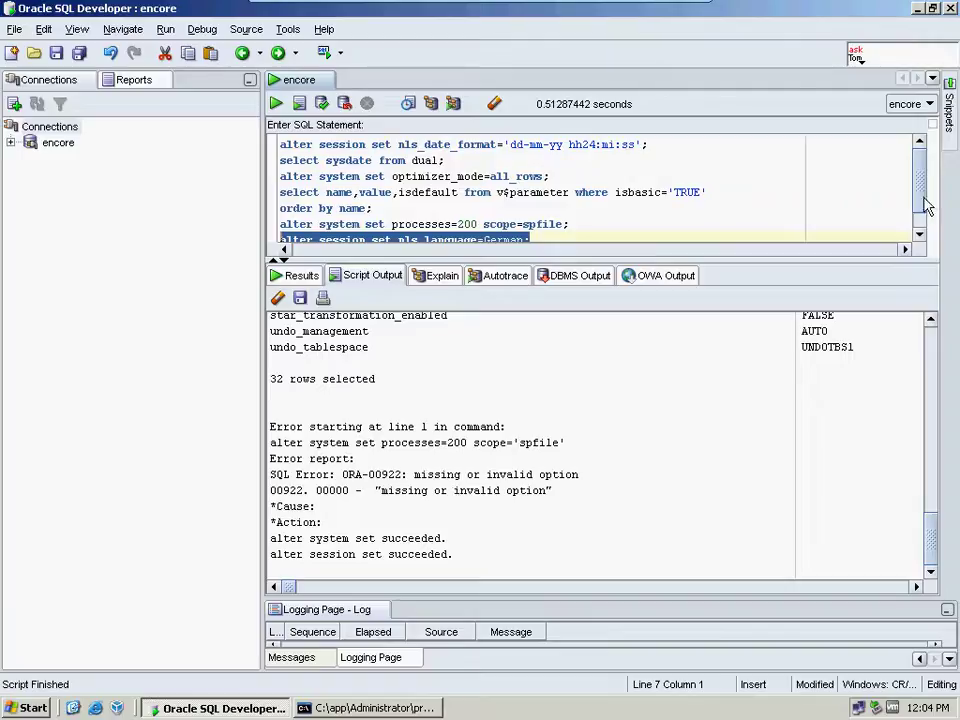
{"action": "scroll", "coordinate": [925, 215], "scroll_direction": "down", "scroll_amount": 1}
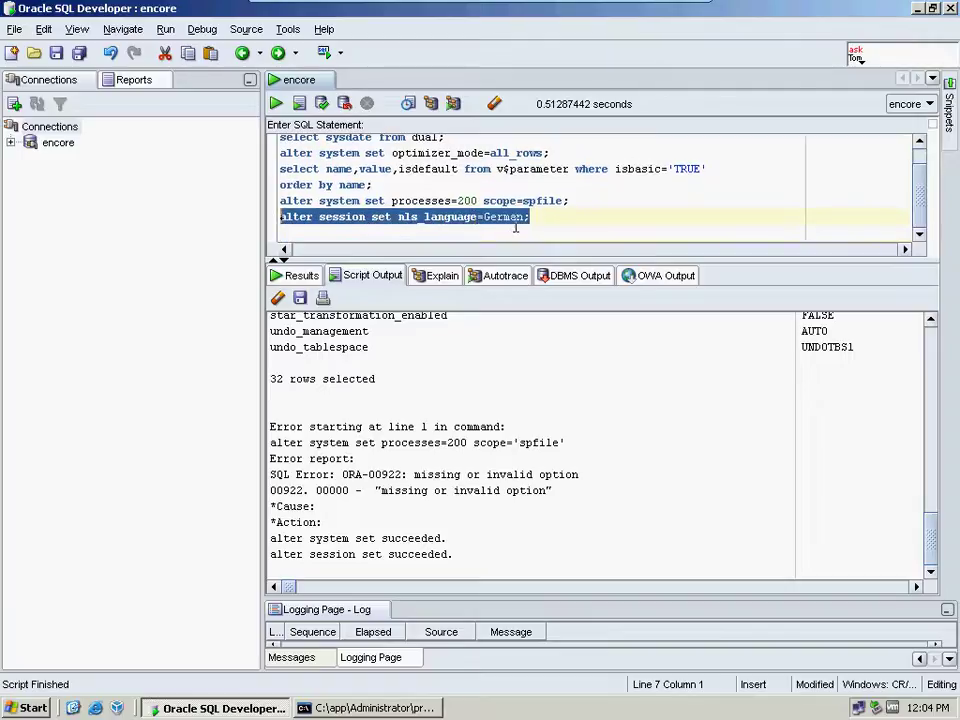
{"action": "left_click", "coordinate": [424, 216]}
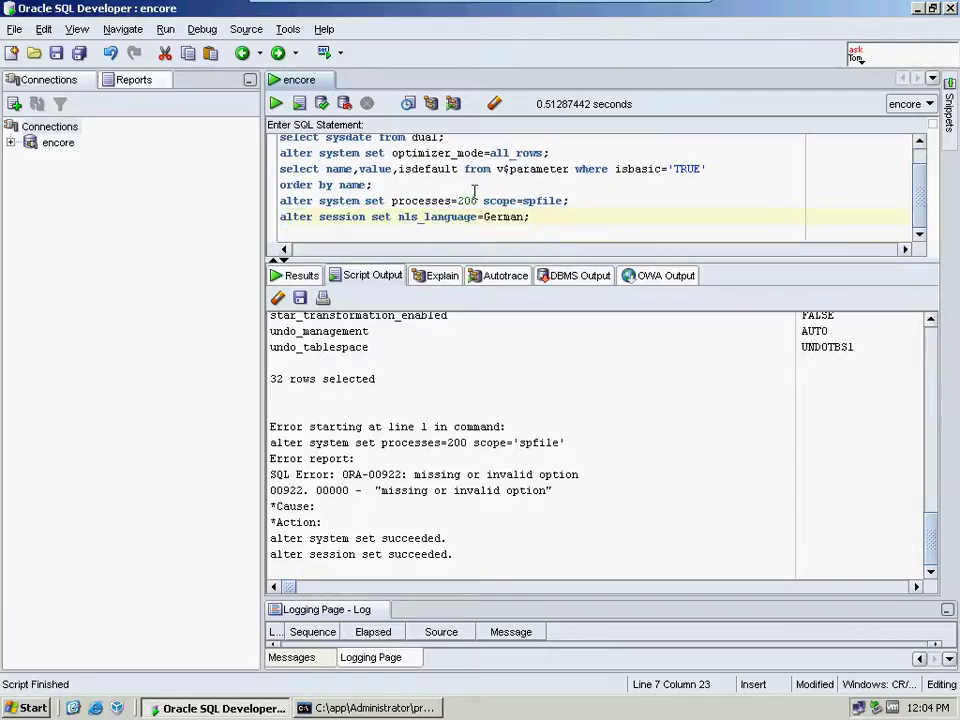
{"action": "left_click", "coordinate": [669, 16]}
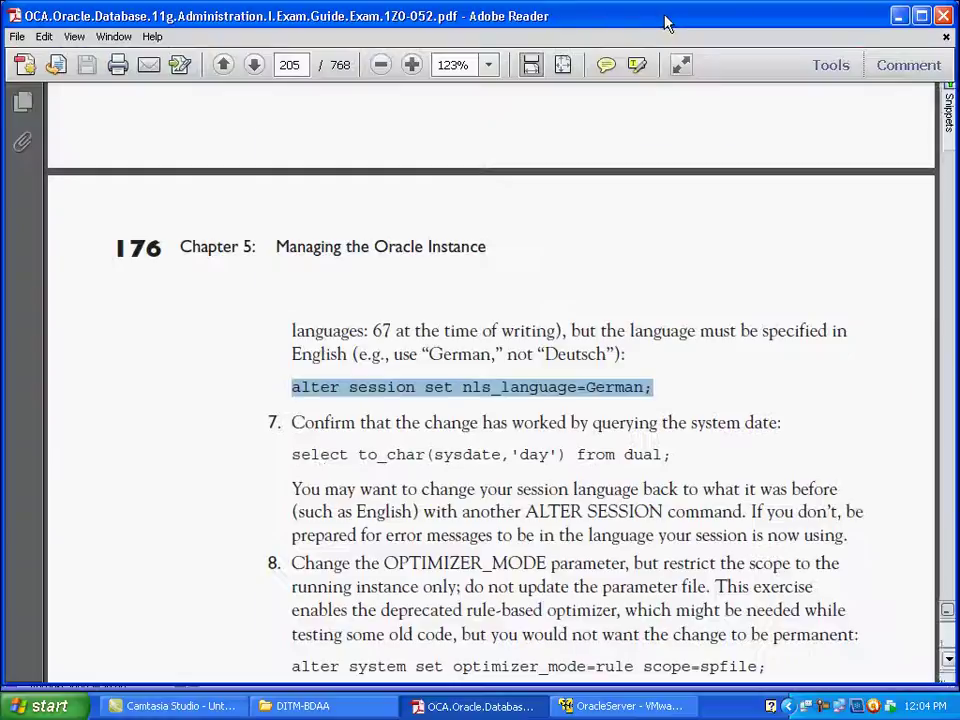
Step: Copy select to_char(sysdate,'day') from dual; from the exam guide and paste it on a new line below the nls_language statement in SQL Developer
{"action": "left_click_drag", "start_coordinate": [291, 455], "coordinate": [686, 469]}
{"action": "right_click", "coordinate": [622, 468]}
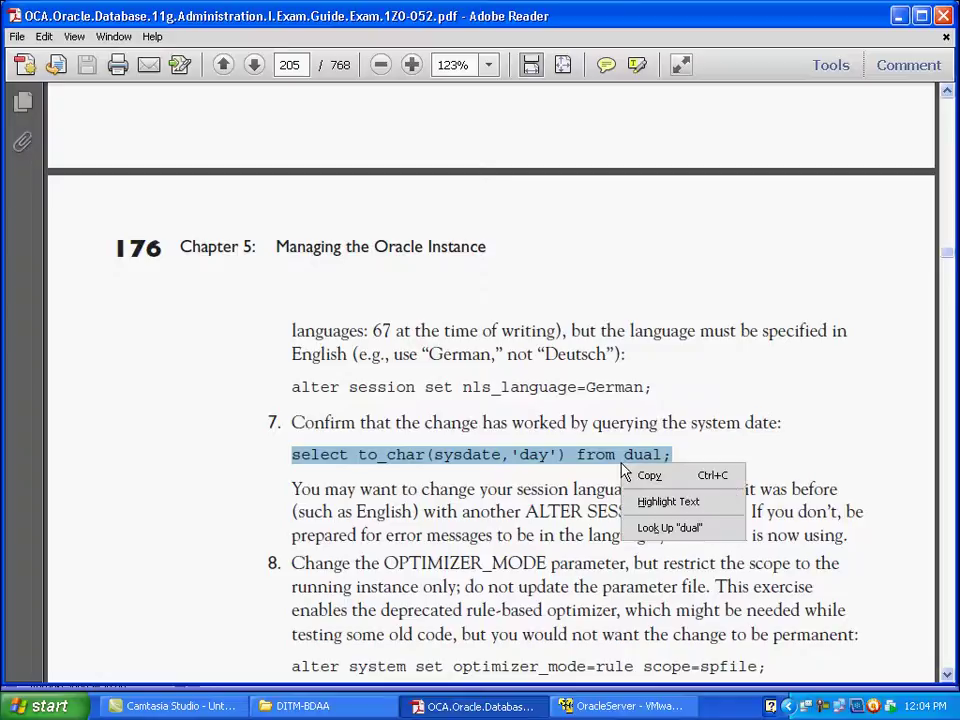
{"action": "left_click", "coordinate": [645, 477]}
{"action": "left_click", "coordinate": [607, 706]}
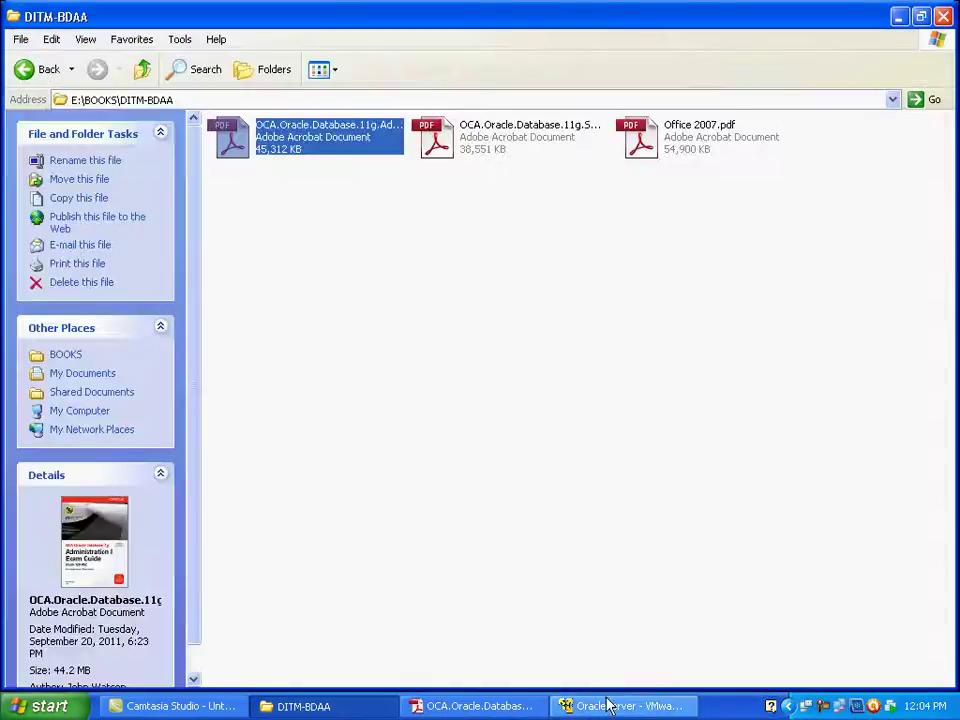
{"action": "left_click", "coordinate": [559, 218]}
{"action": "key", "text": "Return"}
{"action": "key", "text": "ctrl+v"}
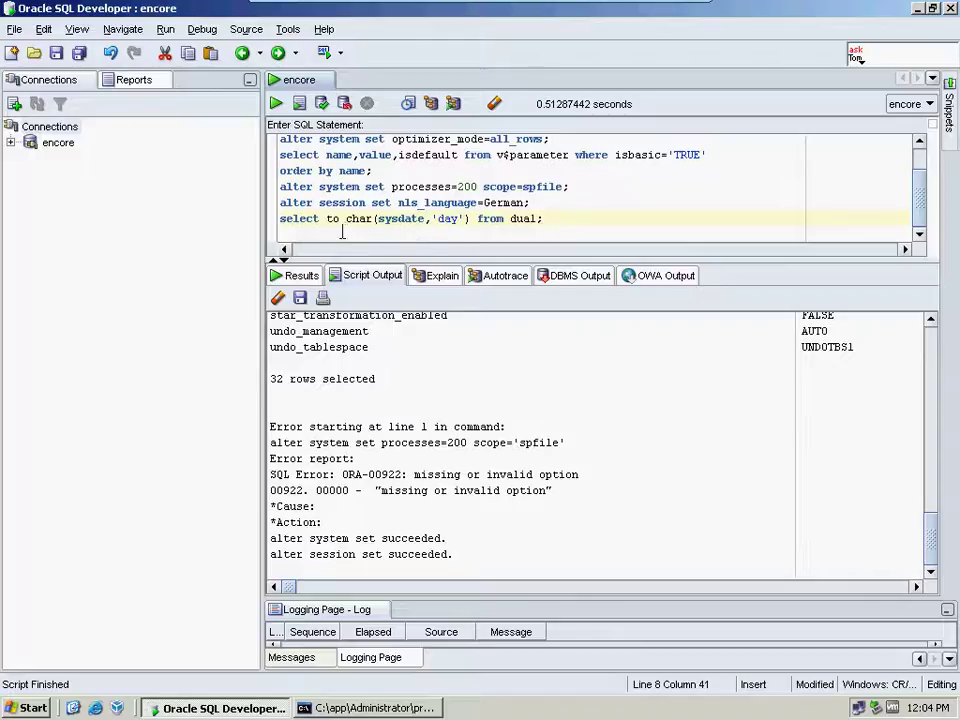
Step: Run only the to_char(sysdate,'day') query as a script and check the day name in the script output
{"action": "double_click", "coordinate": [441, 218]}
{"action": "left_click_drag", "start_coordinate": [555, 218], "coordinate": [280, 218]}
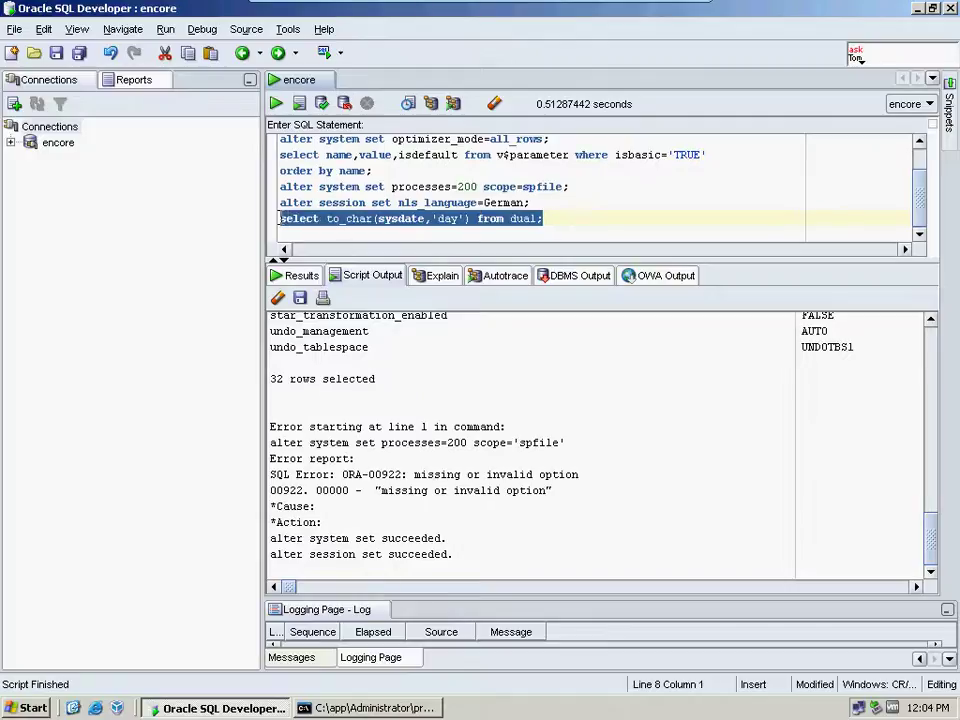
{"action": "left_click", "coordinate": [299, 104]}
{"action": "left_click", "coordinate": [308, 516]}
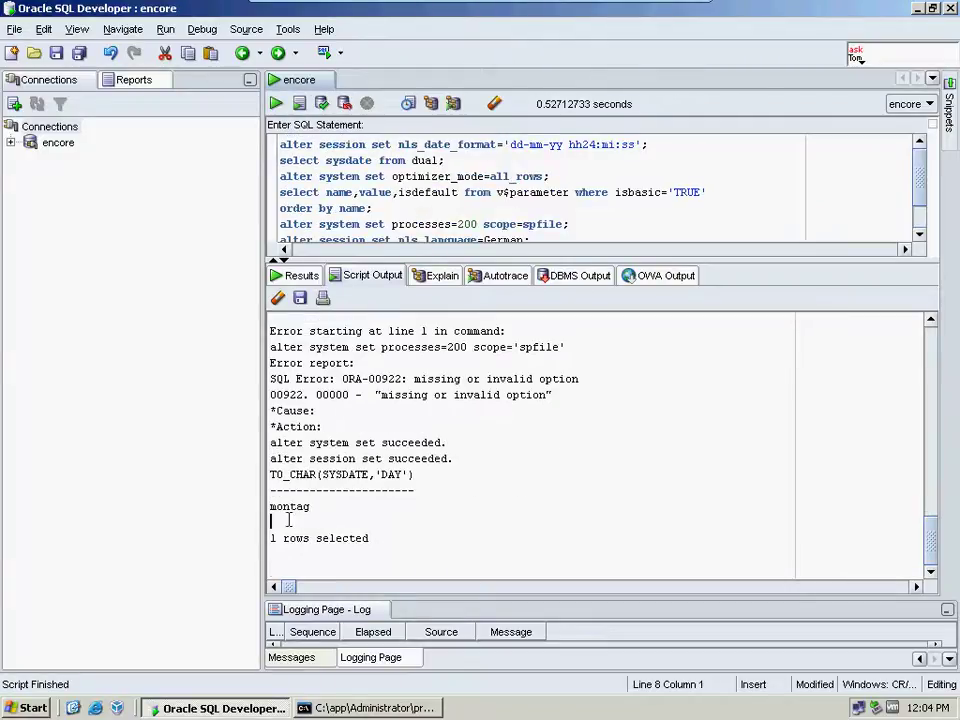
{"action": "left_click_drag", "start_coordinate": [292, 567], "coordinate": [268, 512]}
{"action": "left_click_drag", "start_coordinate": [313, 510], "coordinate": [253, 510]}
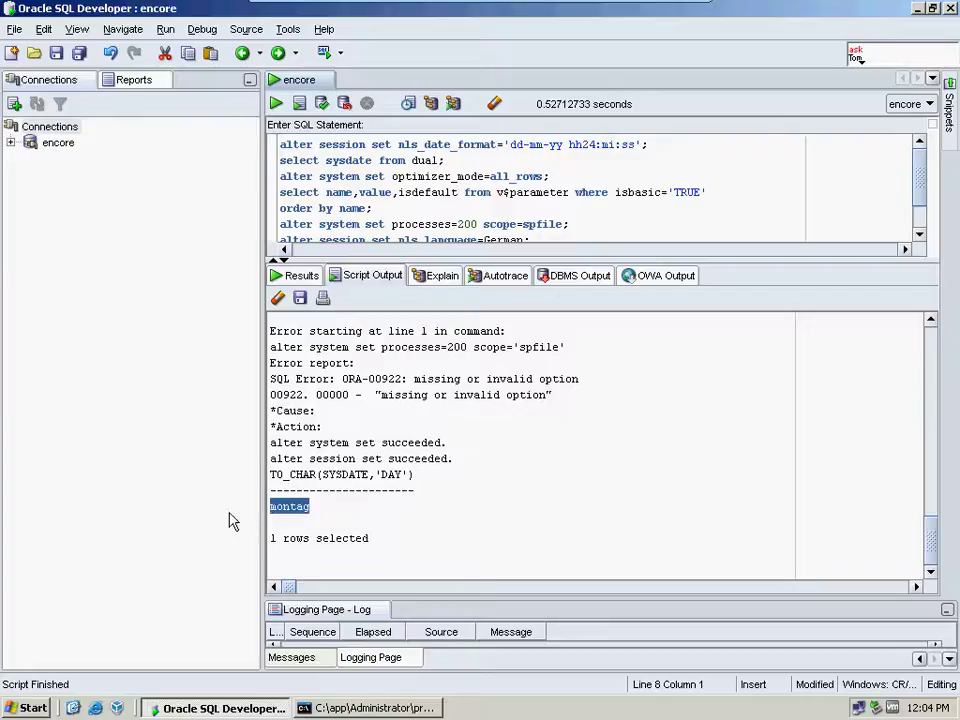
Step: Change the nls_language value to english and run only that alter session statement as a script
{"action": "left_click_drag", "start_coordinate": [921, 190], "coordinate": [922, 212]}
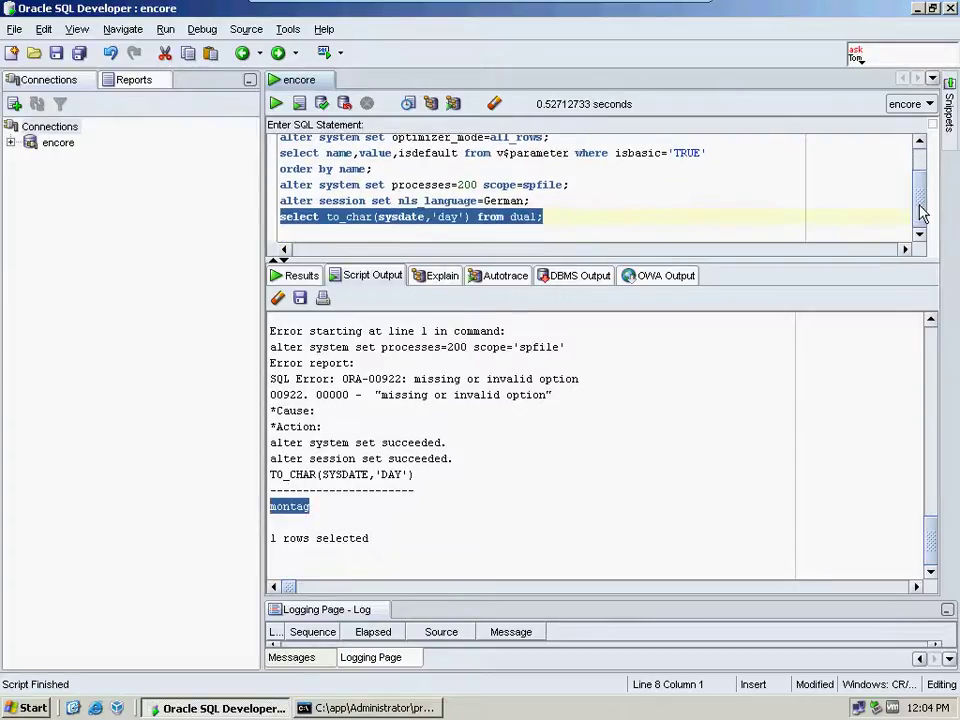
{"action": "double_click", "coordinate": [497, 202]}
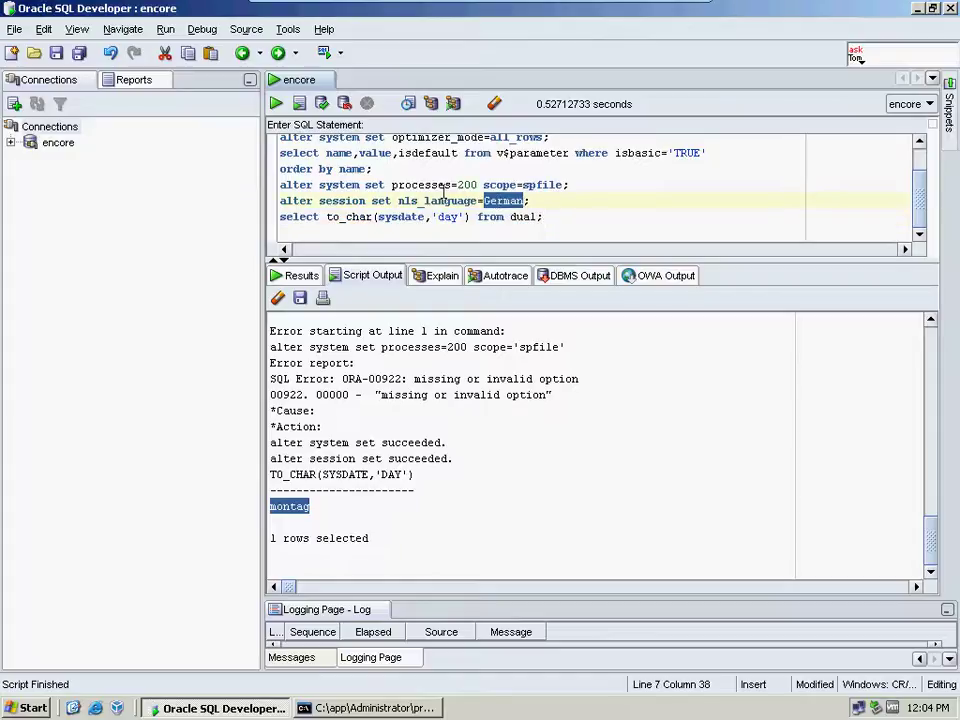
{"action": "type", "text": "englis"}
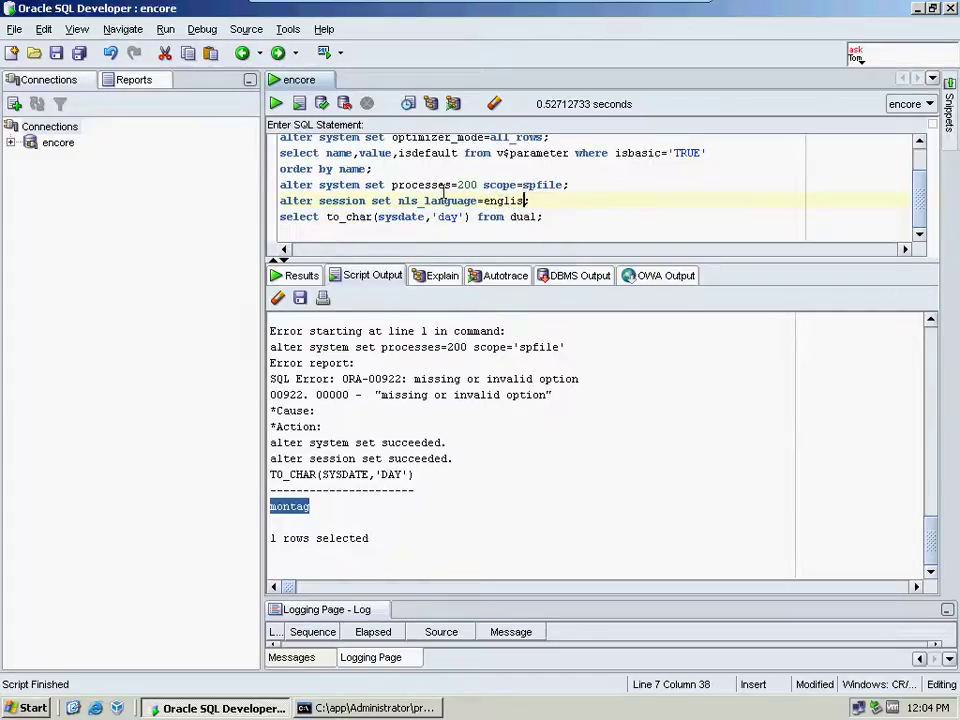
{"action": "type", "text": "h"}
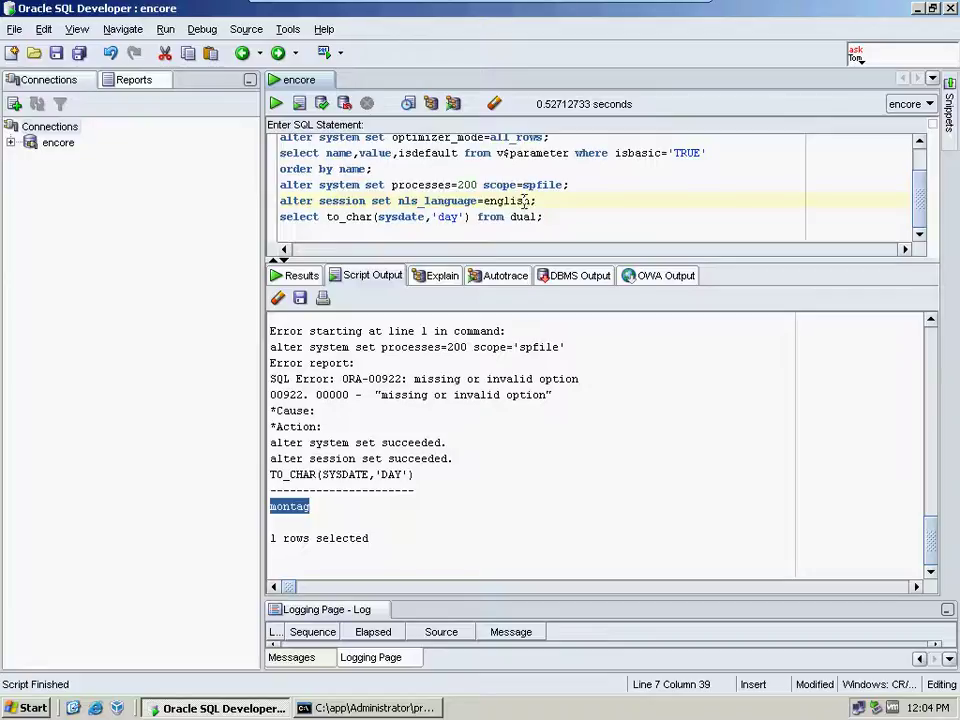
{"action": "left_click_drag", "start_coordinate": [537, 202], "coordinate": [272, 204]}
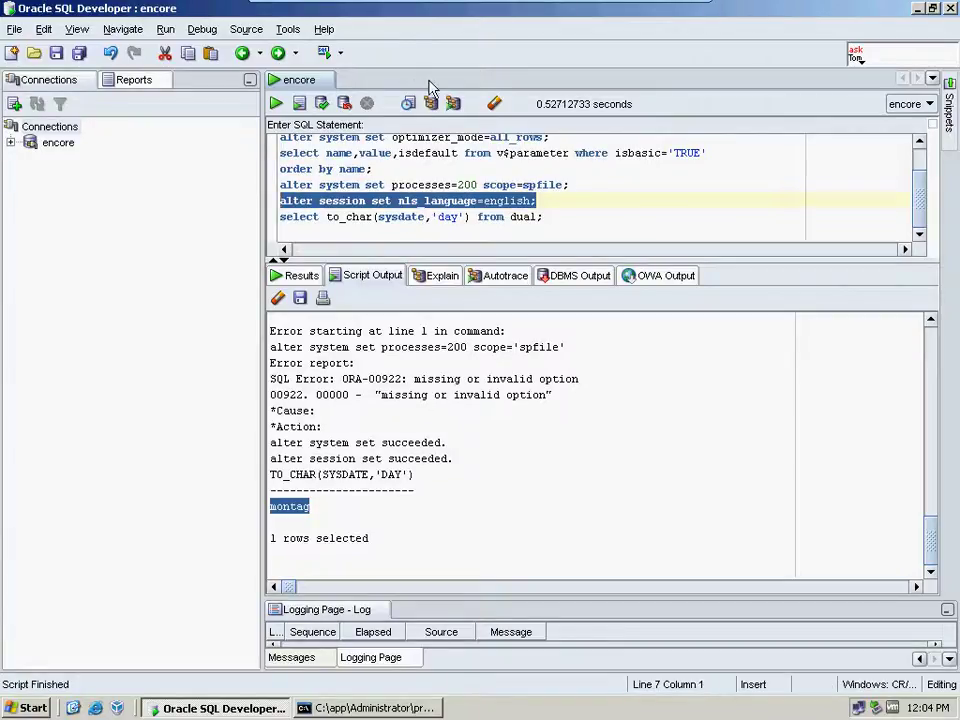
{"action": "left_click", "coordinate": [299, 103]}
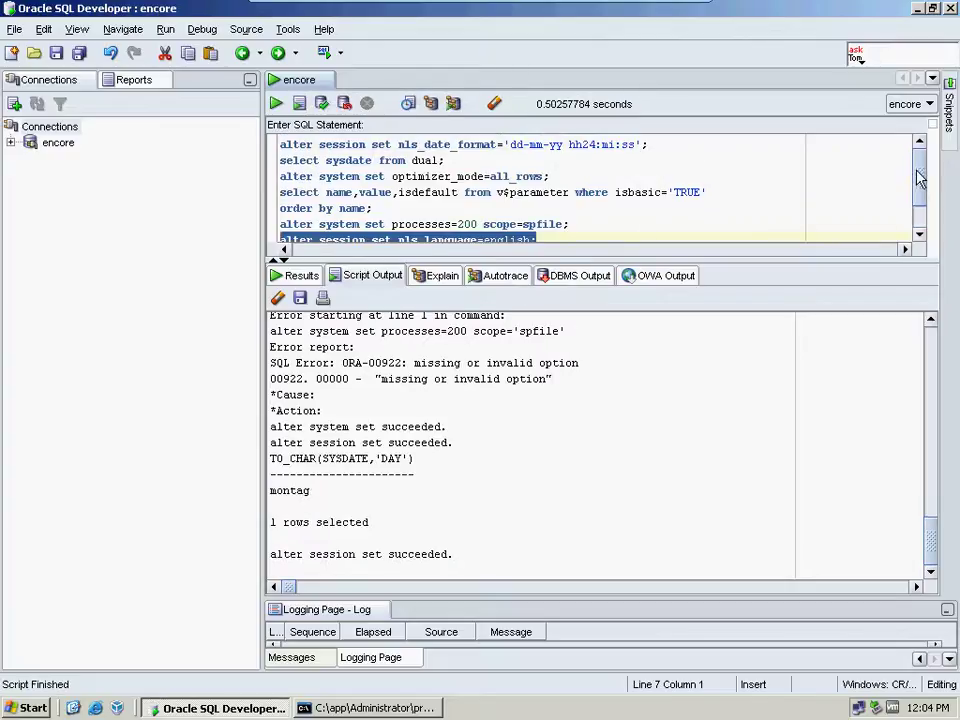
Step: Rerun only the to_char(sysdate,'day') query as a script to check the session language
{"action": "left_click_drag", "start_coordinate": [917, 173], "coordinate": [917, 202]}
{"action": "left_click_drag", "start_coordinate": [562, 215], "coordinate": [259, 216]}
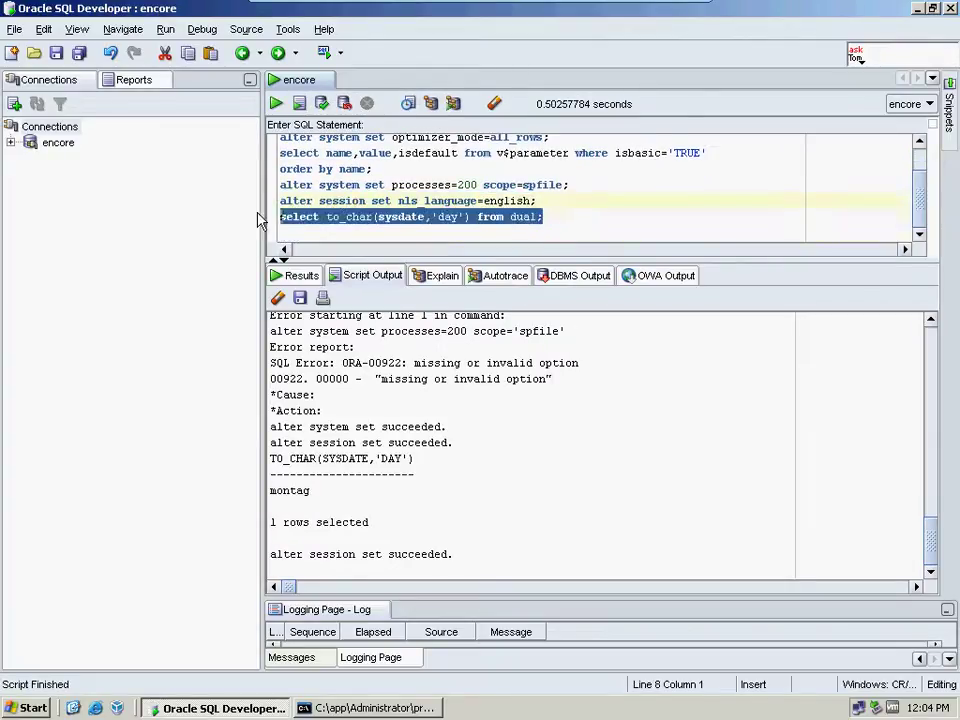
{"action": "left_click", "coordinate": [299, 103]}
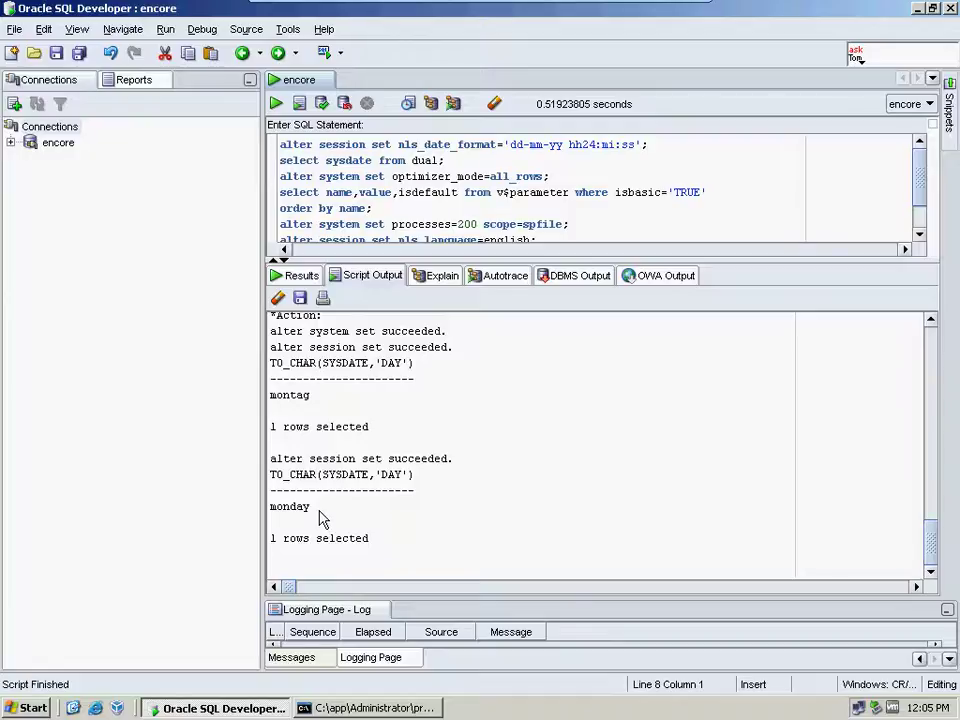
Step: Switch to the exam guide PDF and read exercise step 8 on changing OPTIMIZER_MODE for the running instance
{"action": "mouse_move", "coordinate": [654, 4]}
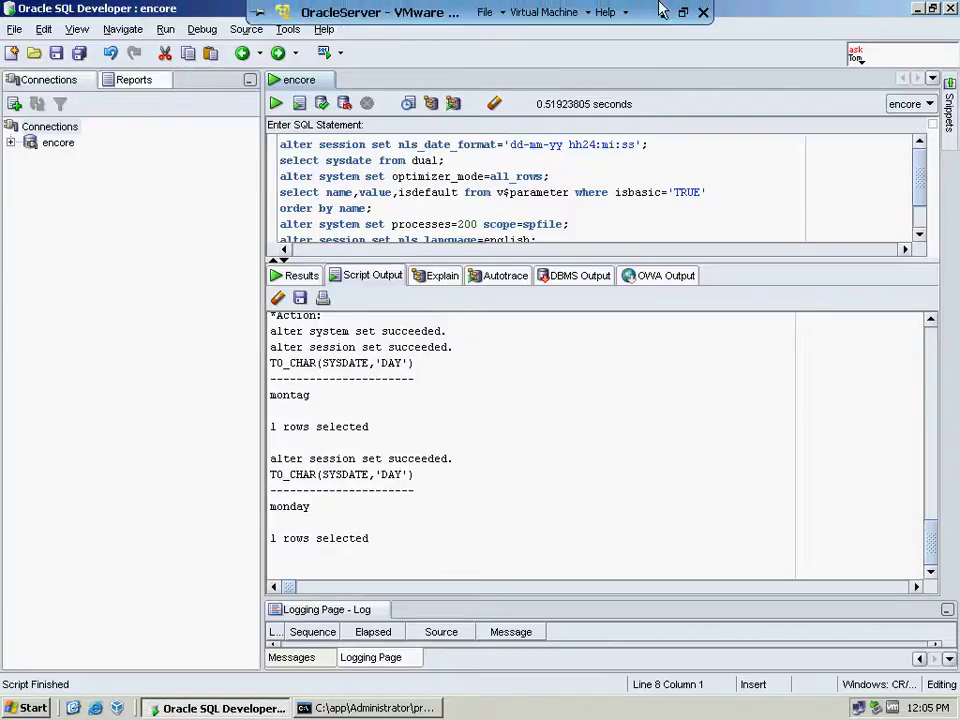
{"action": "left_click", "coordinate": [662, 14]}
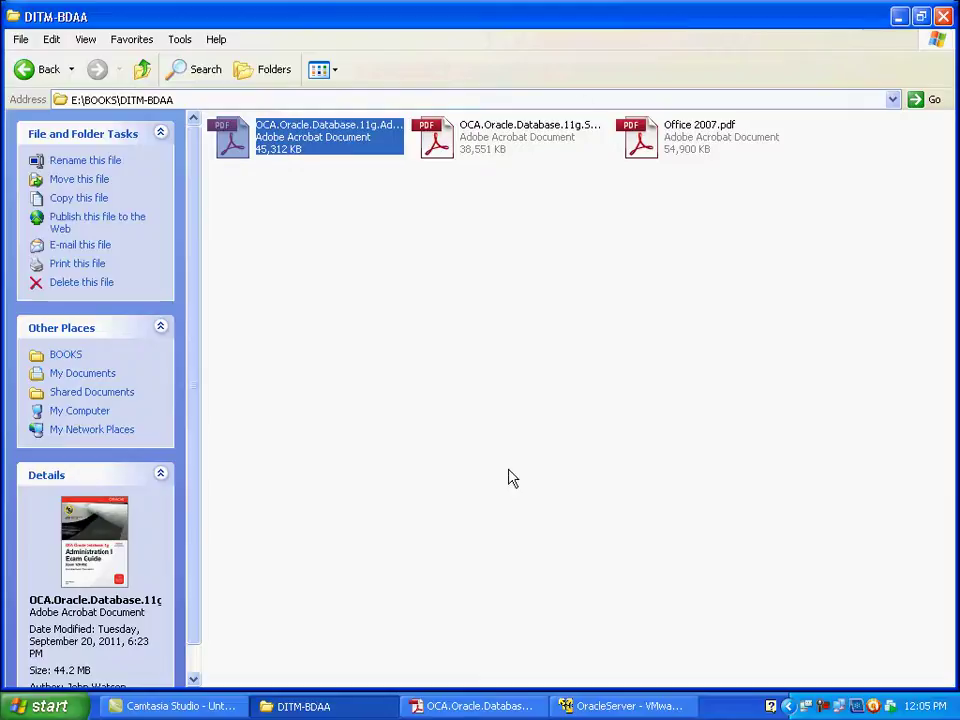
{"action": "left_click", "coordinate": [500, 707]}
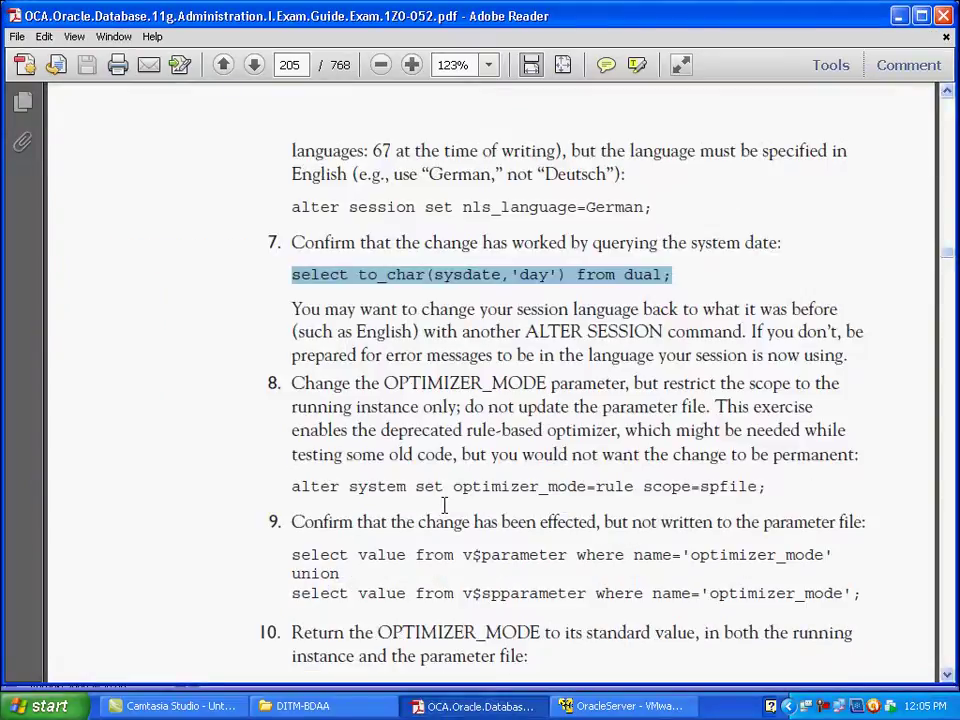
{"action": "left_click_drag", "start_coordinate": [292, 486], "coordinate": [891, 447]}
{"action": "left_click", "coordinate": [643, 359]}
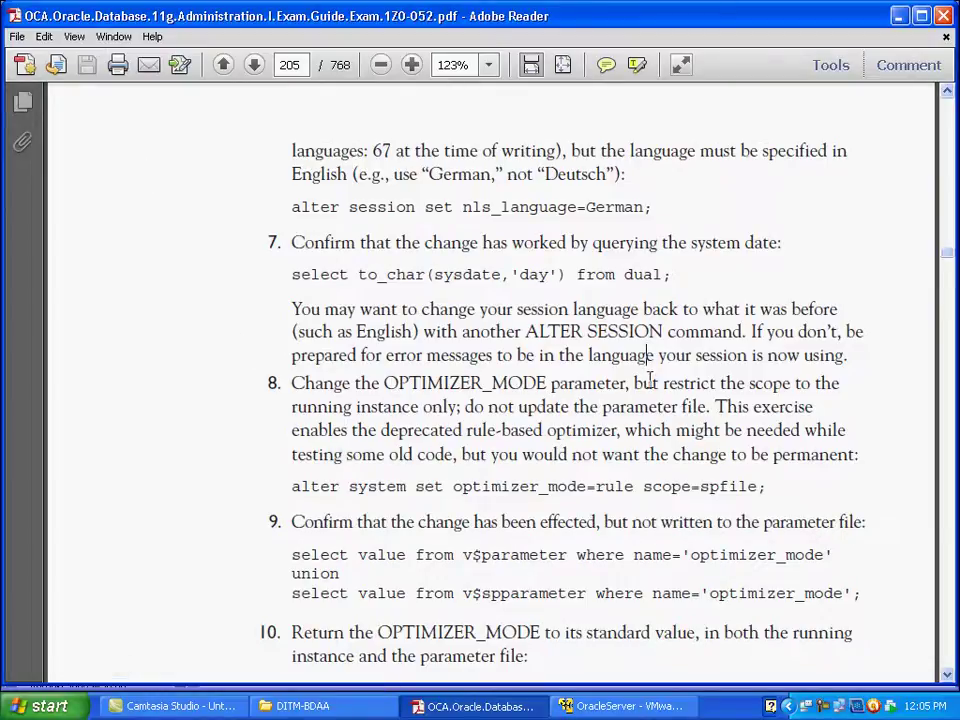
{"action": "left_click_drag", "start_coordinate": [357, 382], "coordinate": [494, 381]}
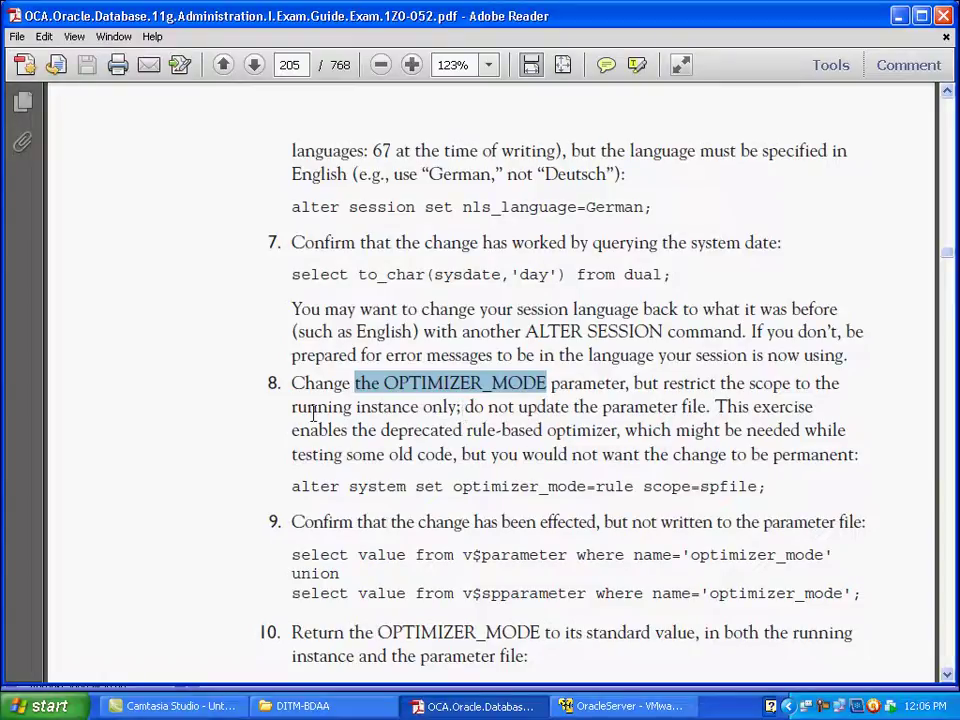
{"action": "left_click_drag", "start_coordinate": [313, 411], "coordinate": [413, 416]}
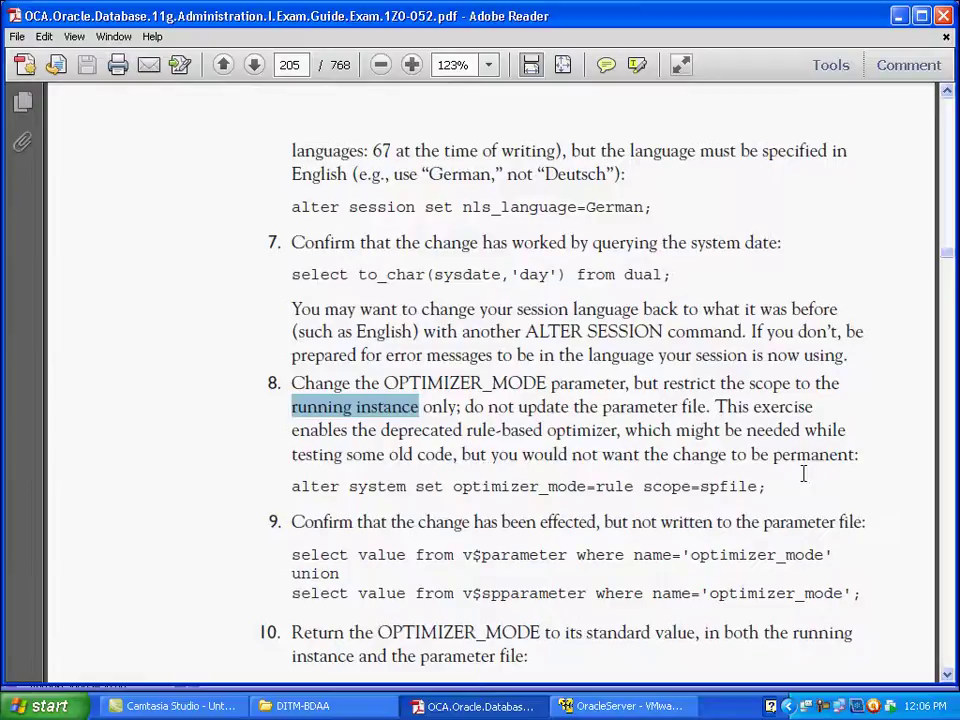
Step: Copy alter system set optimizer_mode=rule scope=spfile; from the guide and paste it on a new line at the end of the SQL Developer worksheet
{"action": "left_click_drag", "start_coordinate": [767, 486], "coordinate": [318, 490]}
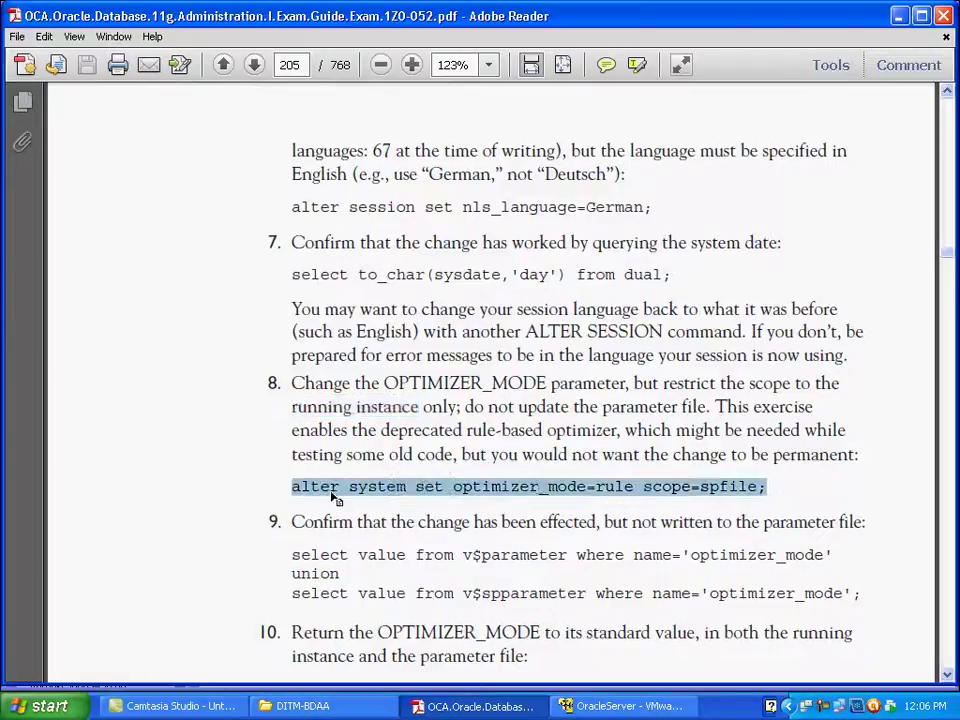
{"action": "right_click", "coordinate": [348, 487]}
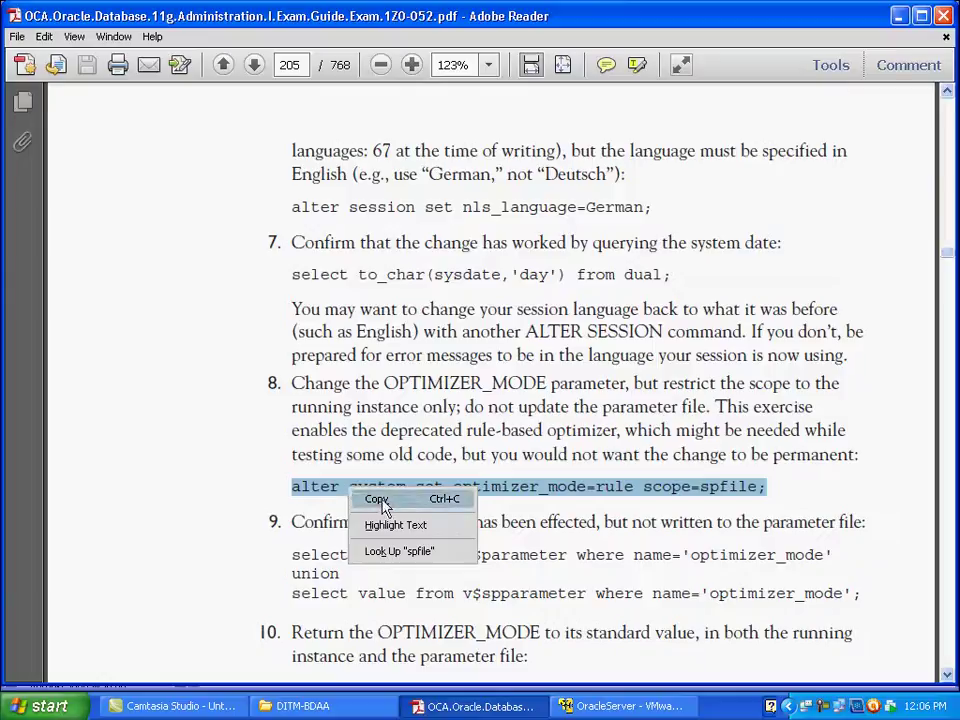
{"action": "left_click", "coordinate": [377, 498]}
{"action": "left_click", "coordinate": [609, 713]}
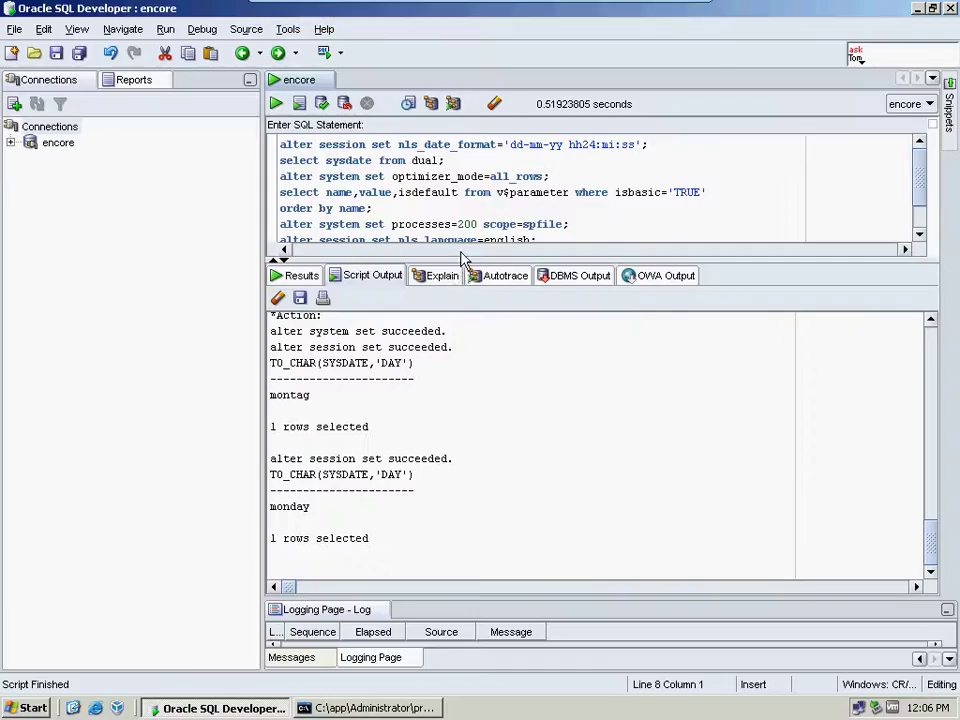
{"action": "left_click", "coordinate": [643, 221]}
{"action": "scroll", "coordinate": [645, 206], "scroll_direction": "down", "scroll_amount": 1}
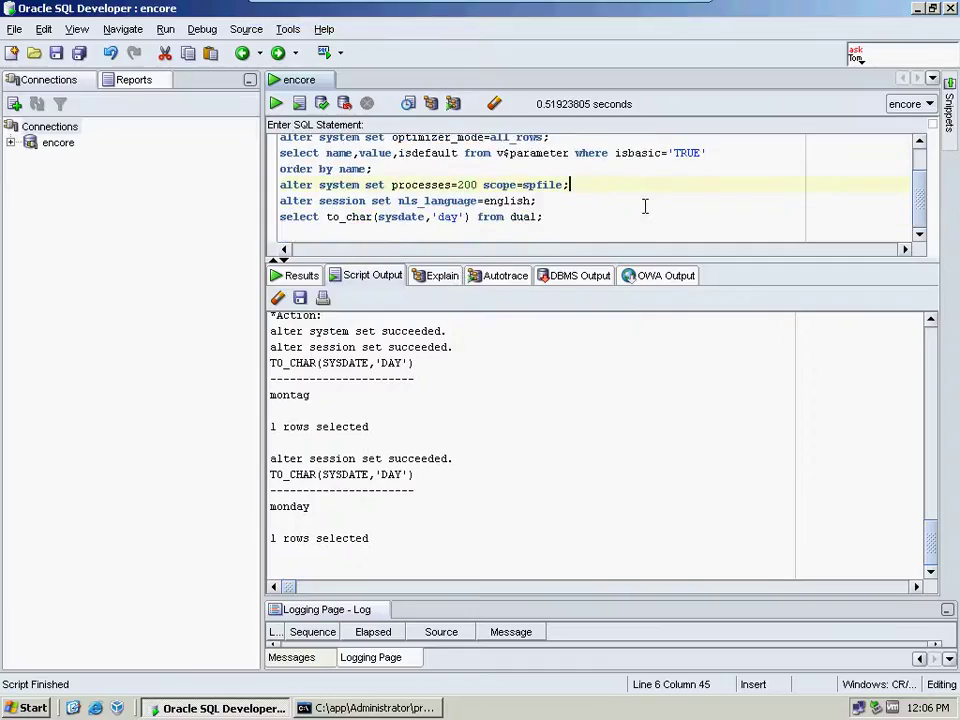
{"action": "key", "text": "ctrl+End"}
{"action": "key", "text": "Return"}
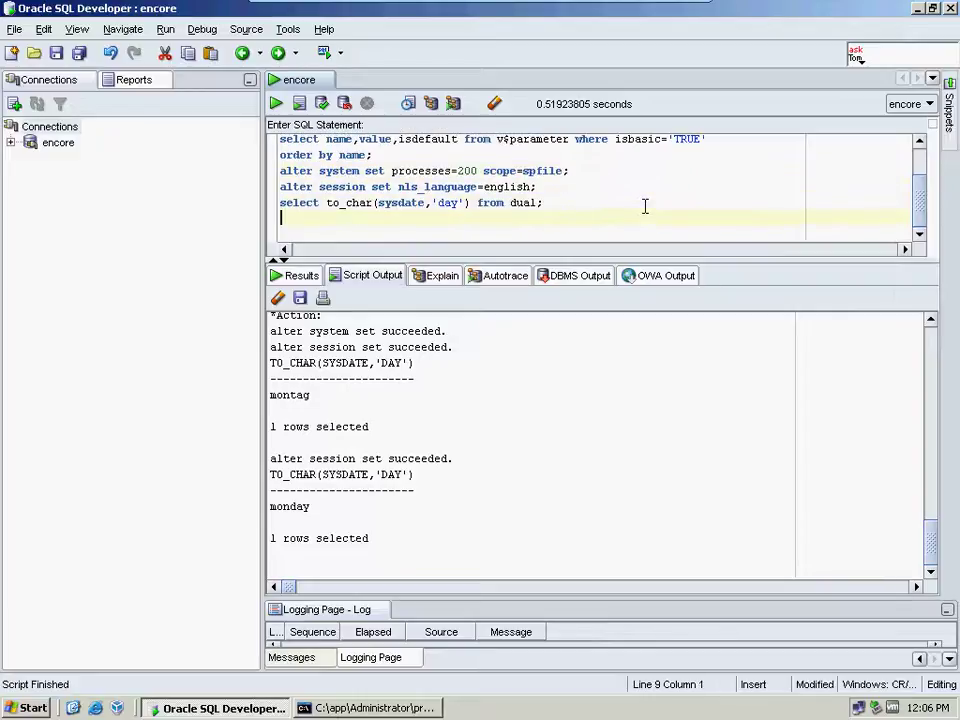
{"action": "key", "text": "ctrl+v"}
{"action": "key", "text": "Return"}
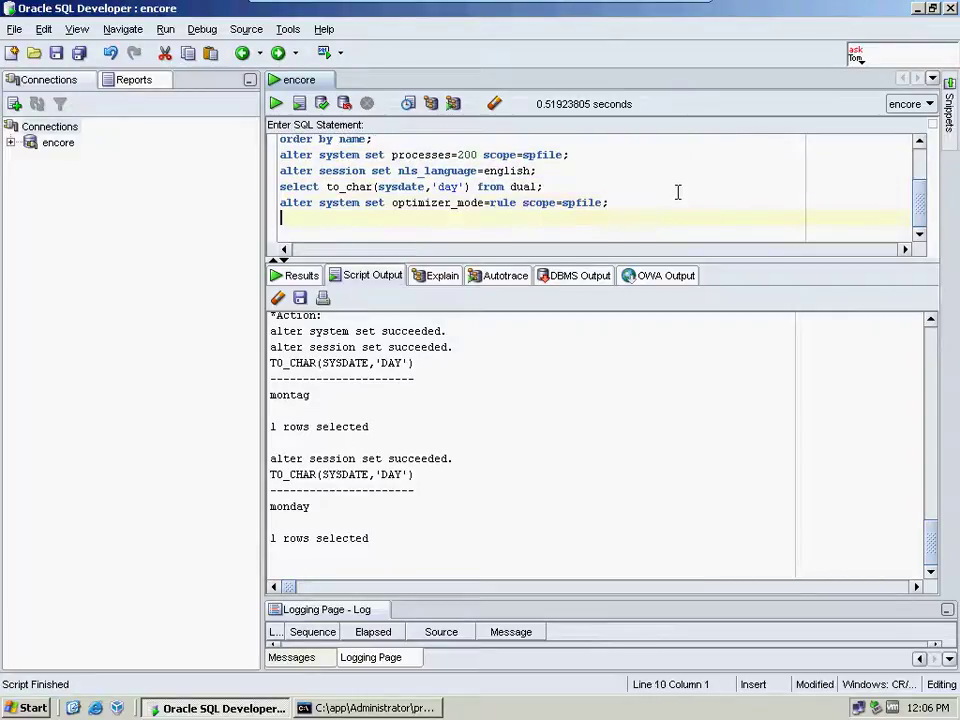
Step: Run only the optimizer_mode=rule statement as a script and review its value and scope in the worksheet
{"action": "key", "text": "shift+Up"}
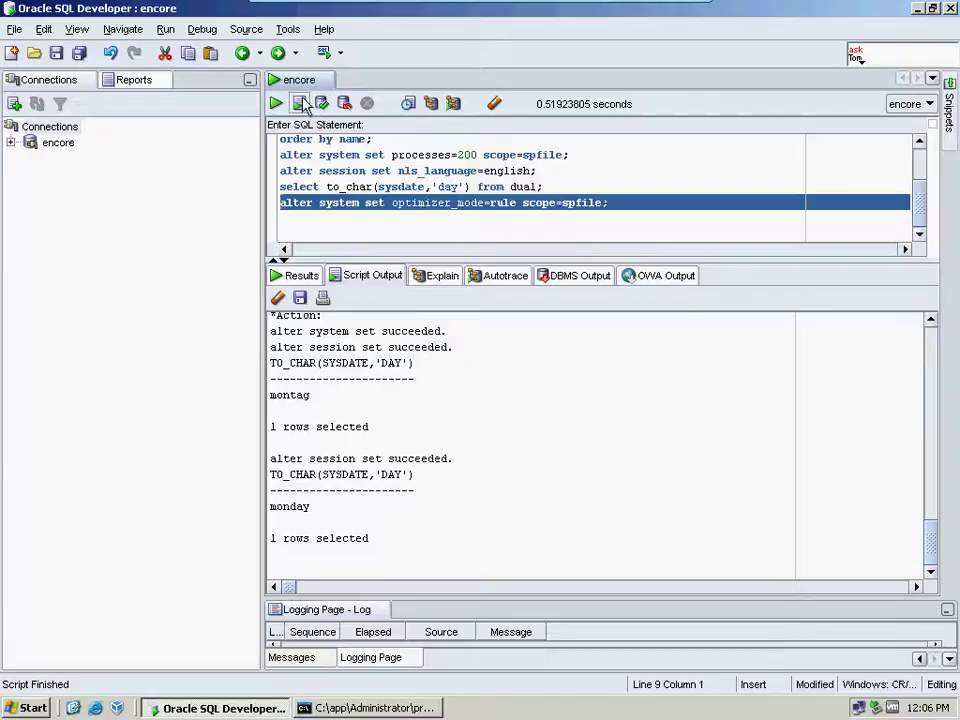
{"action": "key", "text": "F5"}
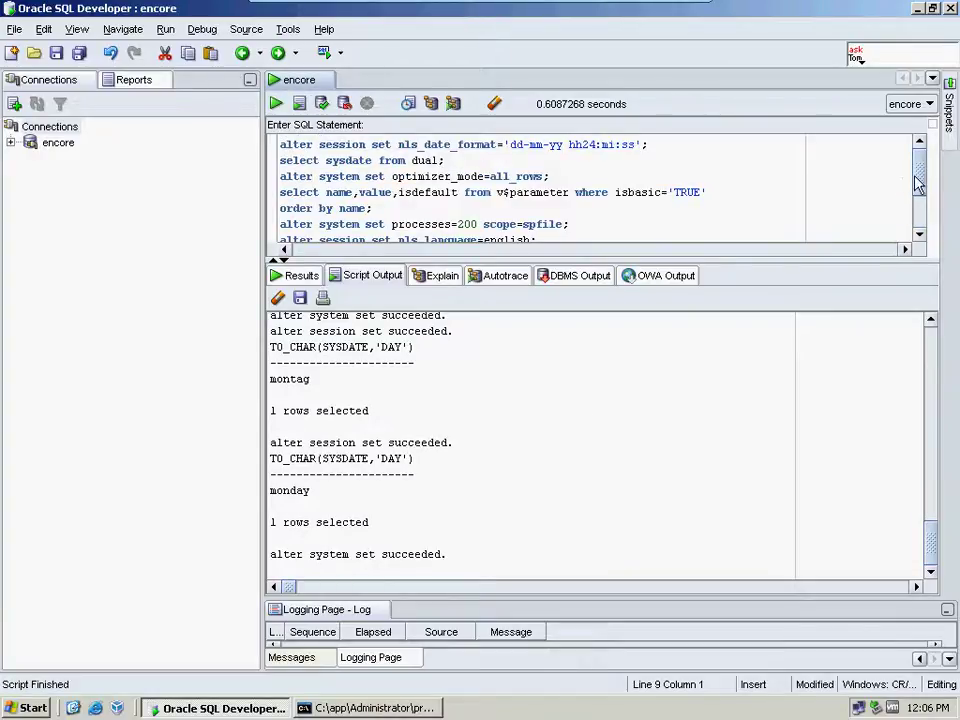
{"action": "scroll", "coordinate": [899, 186], "scroll_direction": "down", "scroll_amount": 2}
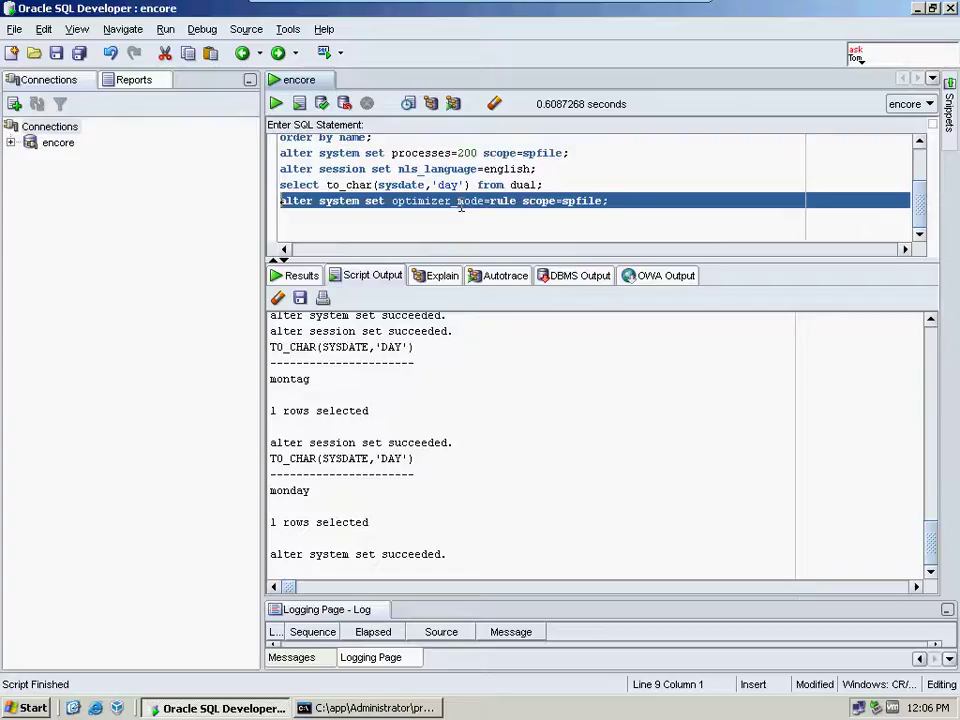
{"action": "left_click", "coordinate": [482, 201]}
{"action": "left_click", "coordinate": [498, 201]}
{"action": "left_click", "coordinate": [575, 201]}
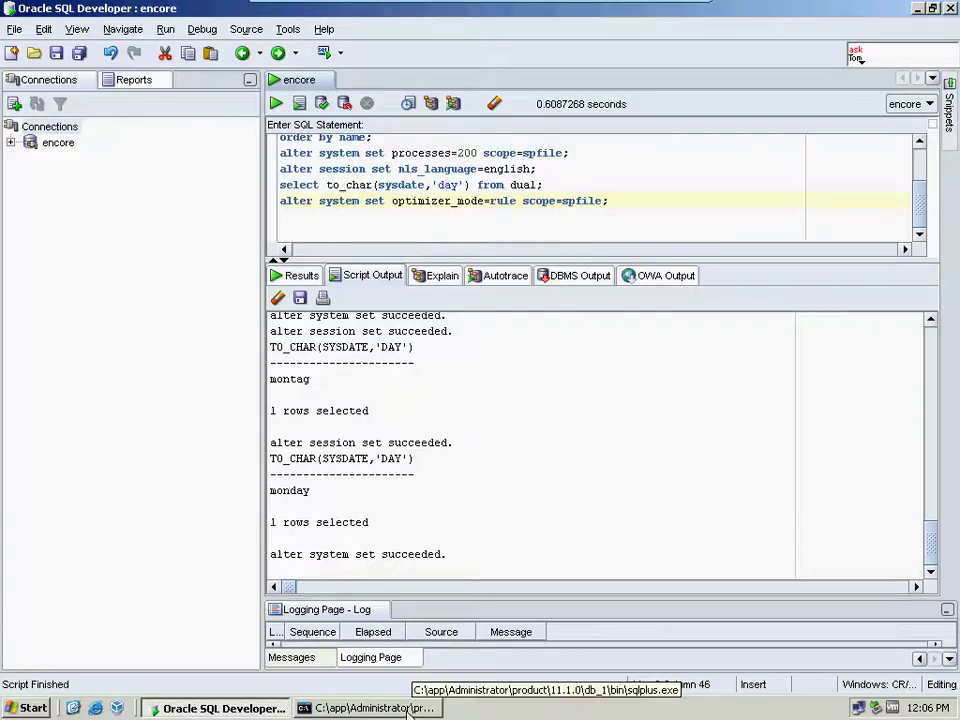
Step: Copy the optimizer_mode union query on v$parameter and v$spparameter from exercise step 9 in the guide and paste it at the end of the worksheet
{"action": "mouse_move", "coordinate": [534, 6]}
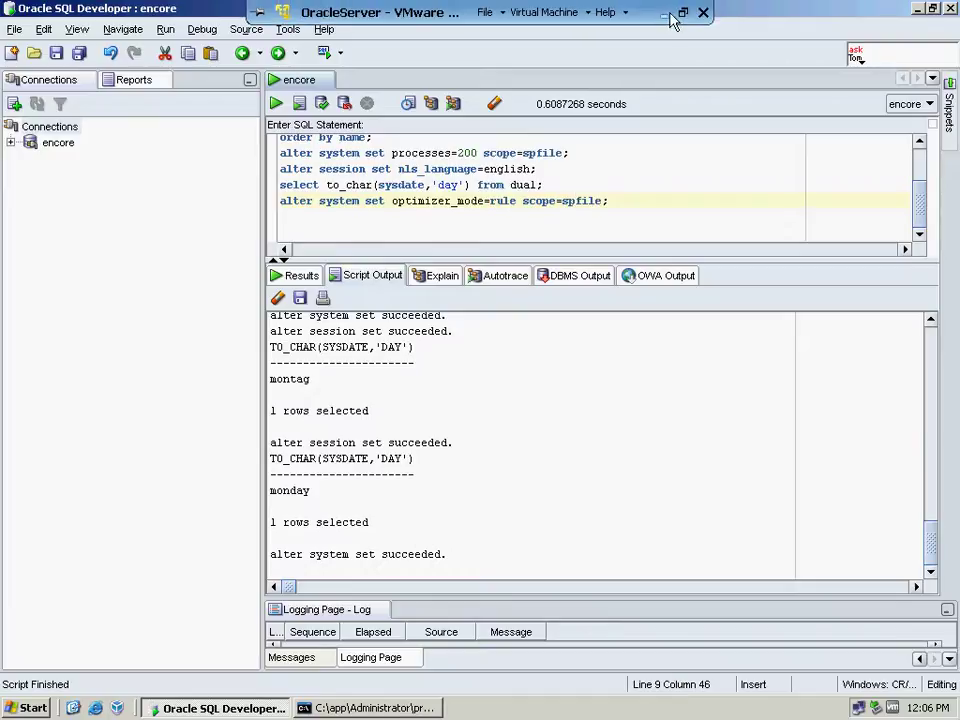
{"action": "left_click", "coordinate": [676, 14]}
{"action": "scroll", "coordinate": [484, 418], "scroll_direction": "down", "scroll_amount": 2}
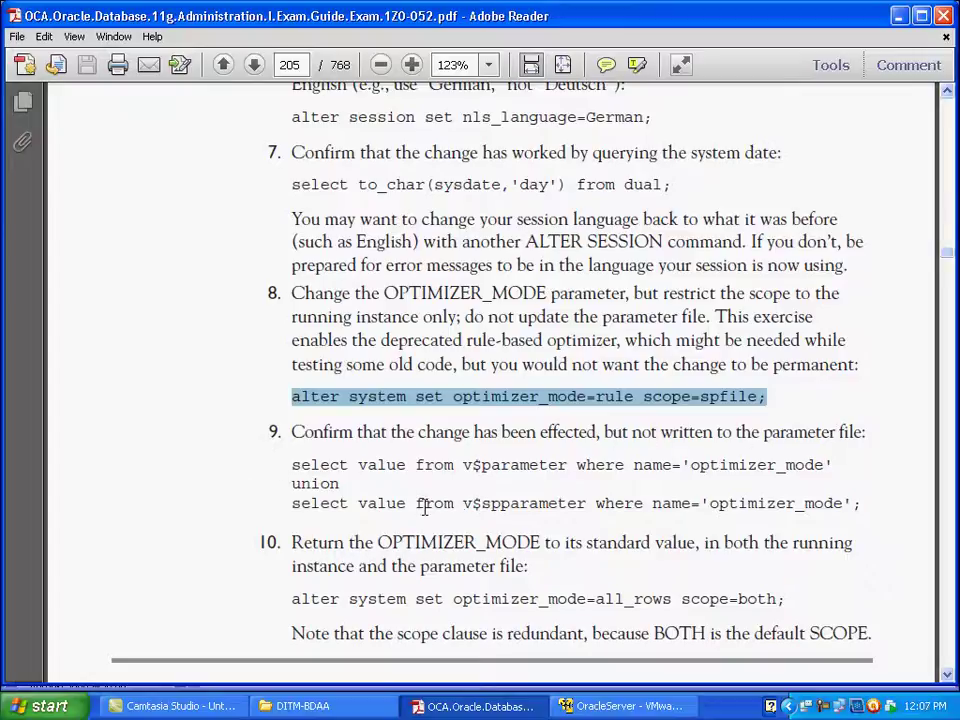
{"action": "left_click_drag", "start_coordinate": [866, 505], "coordinate": [296, 465]}
{"action": "right_click", "coordinate": [316, 475]}
{"action": "left_click", "coordinate": [343, 482]}
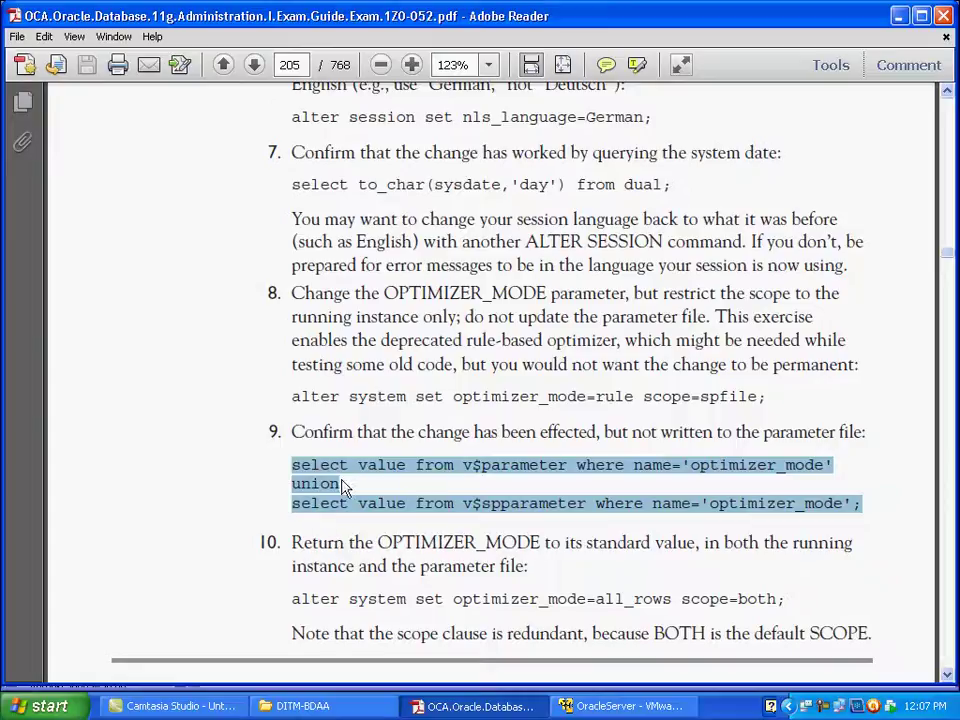
{"action": "left_click", "coordinate": [605, 706]}
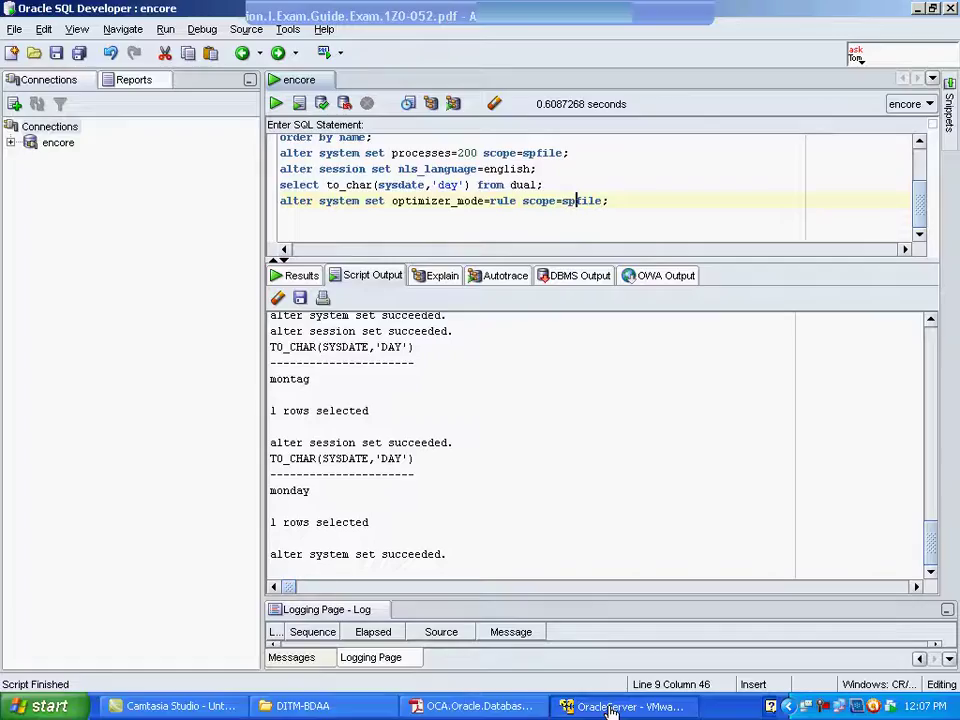
{"action": "key", "text": "Return"}
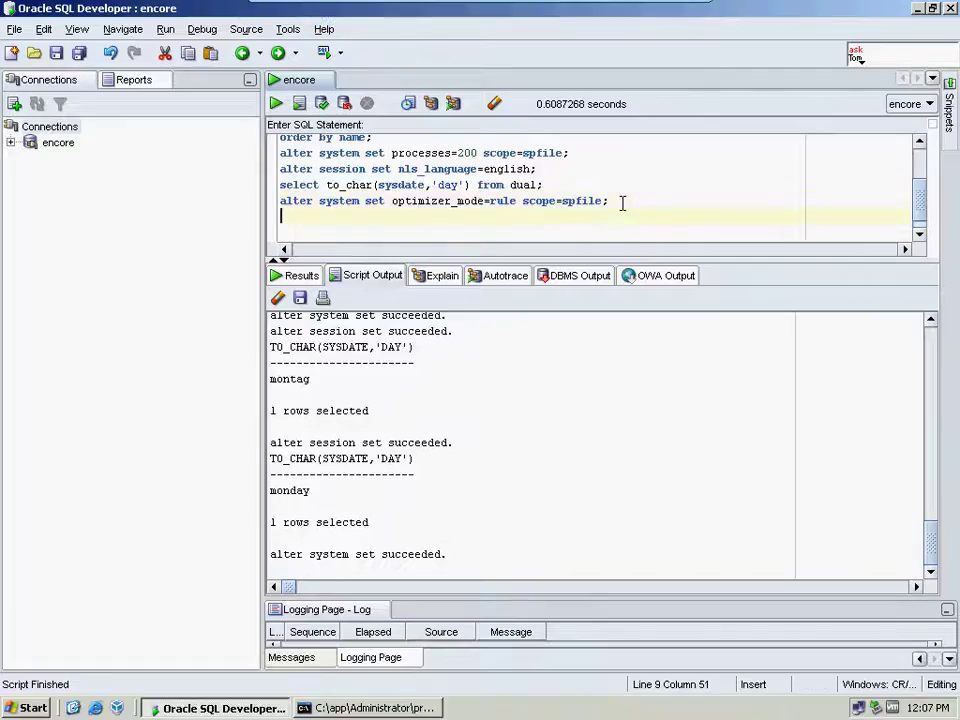
{"action": "key", "text": "ctrl+v"}
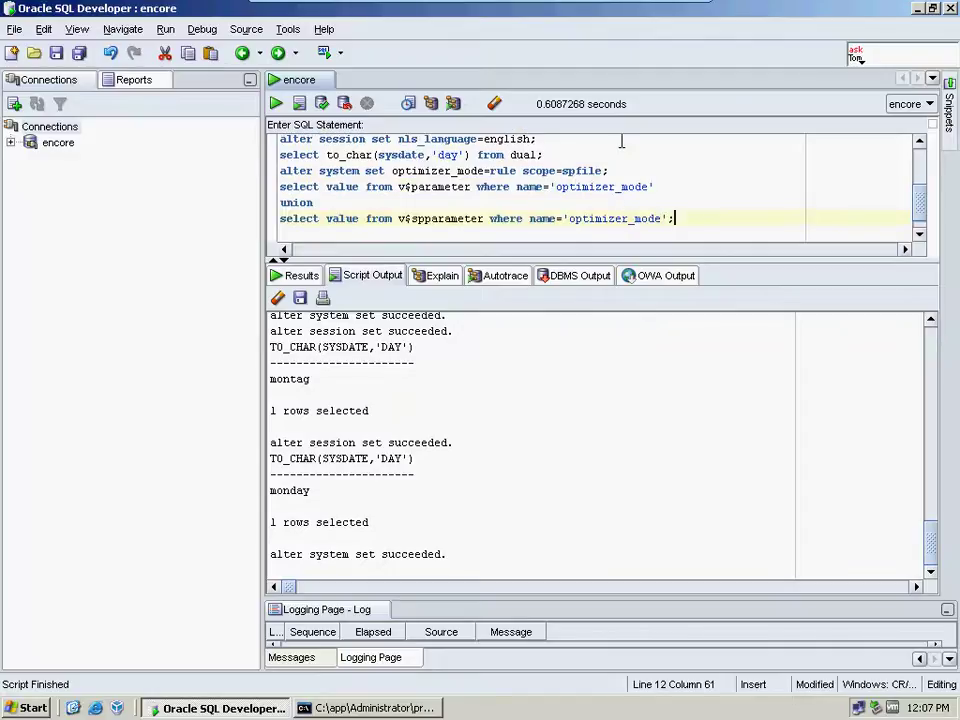
Step: Run only the optimizer_mode union query as a script and compare its output with the v$parameter and v$spparameter sources
{"action": "left_click_drag", "start_coordinate": [403, 186], "coordinate": [458, 187]}
{"action": "left_click_drag", "start_coordinate": [577, 186], "coordinate": [629, 186]}
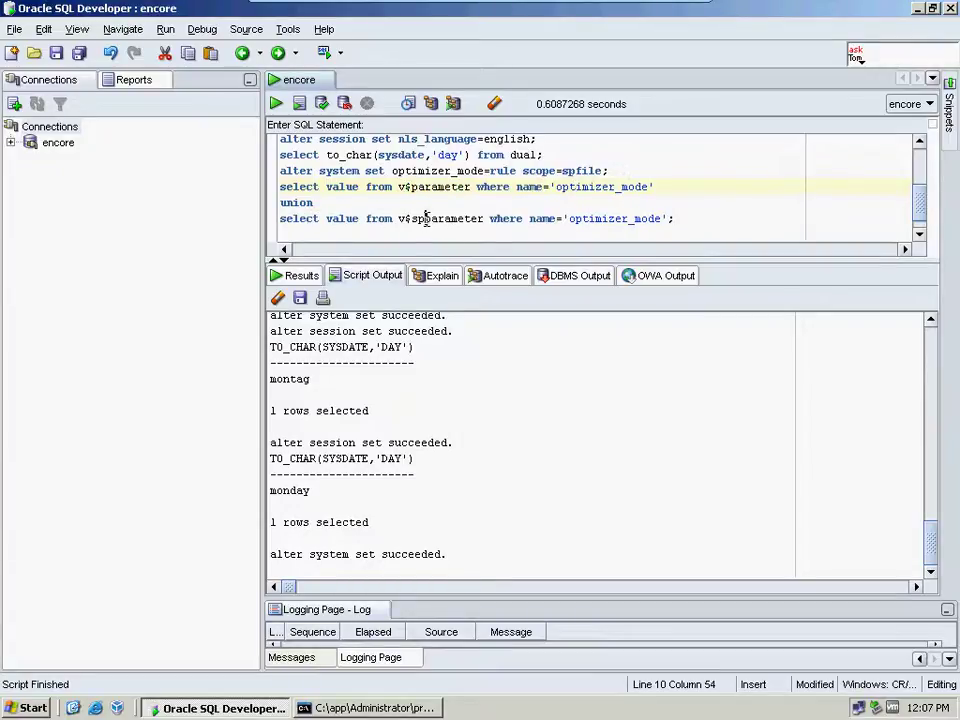
{"action": "left_click_drag", "start_coordinate": [424, 218], "coordinate": [465, 218]}
{"action": "left_click_drag", "start_coordinate": [722, 221], "coordinate": [279, 188]}
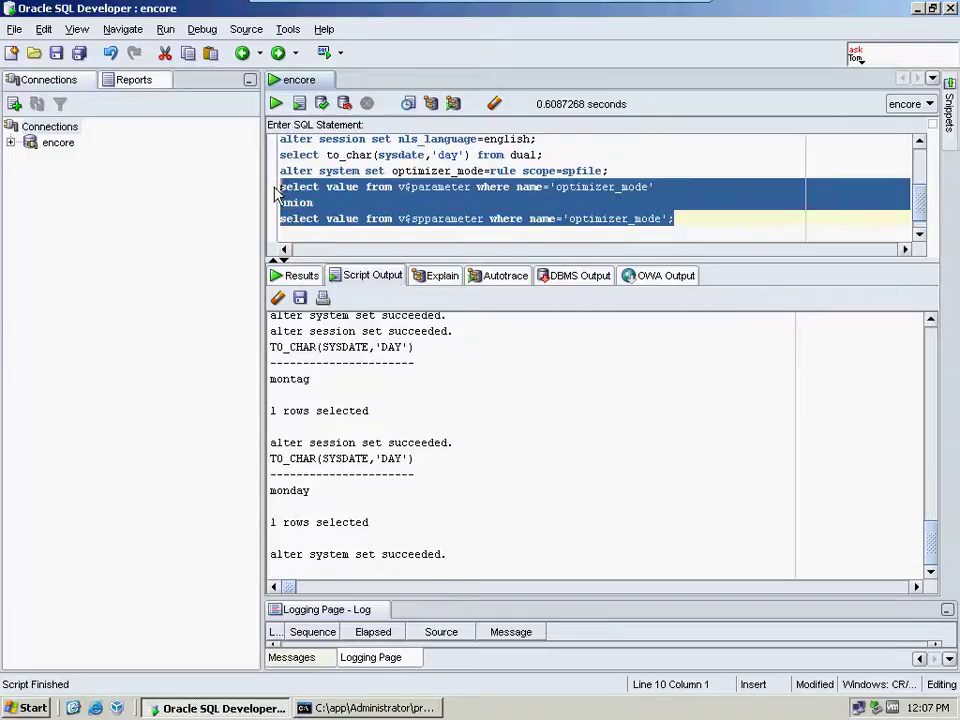
{"action": "left_click", "coordinate": [300, 104]}
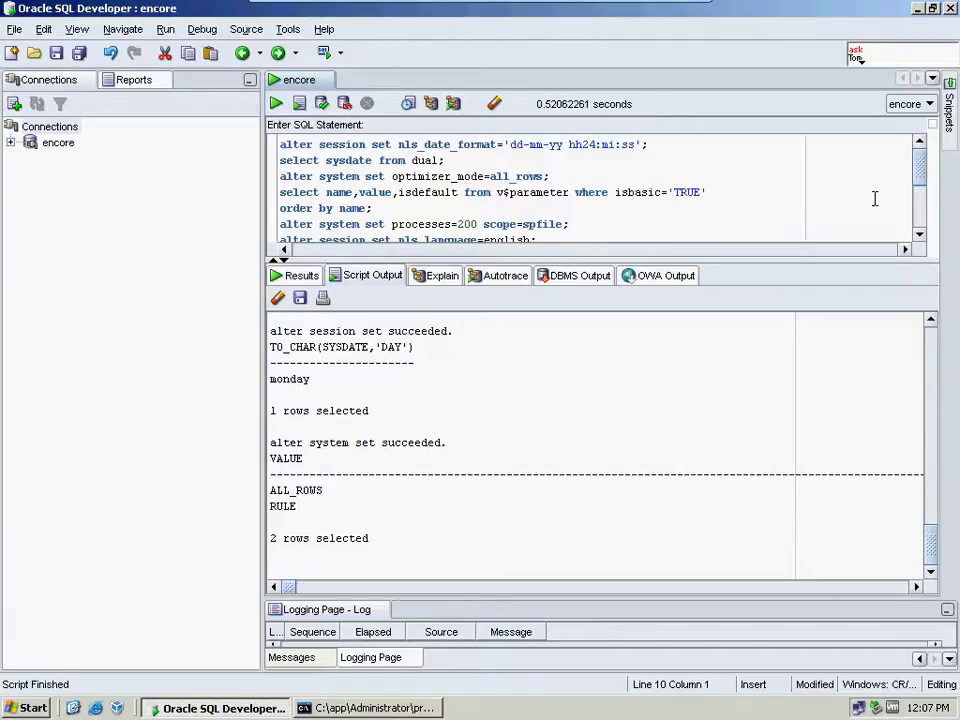
{"action": "left_click_drag", "start_coordinate": [923, 168], "coordinate": [923, 204]}
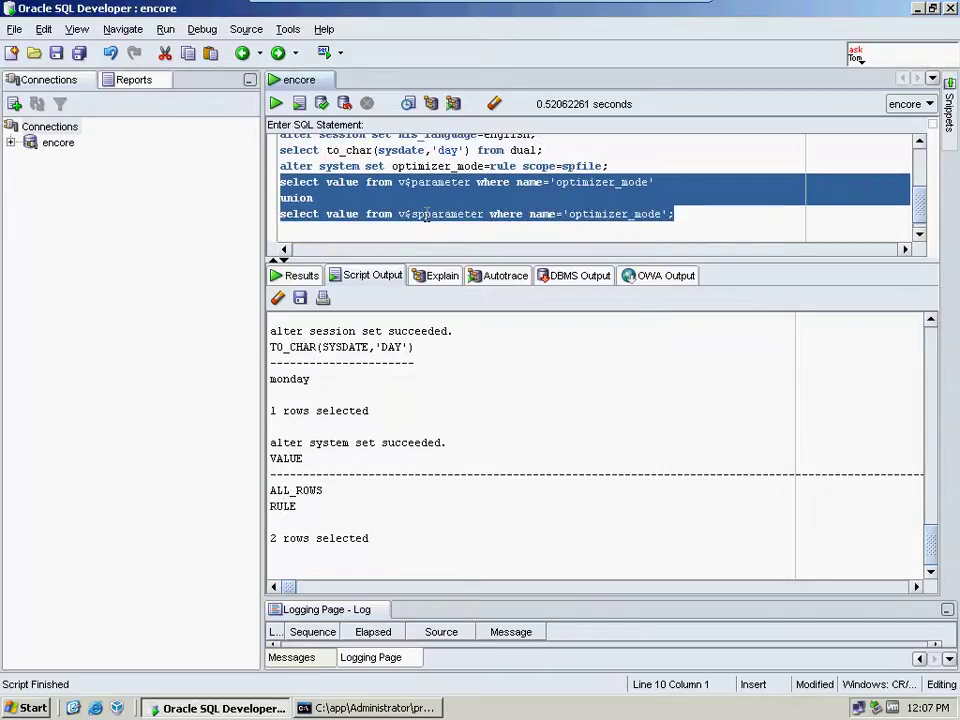
{"action": "left_click", "coordinate": [412, 182]}
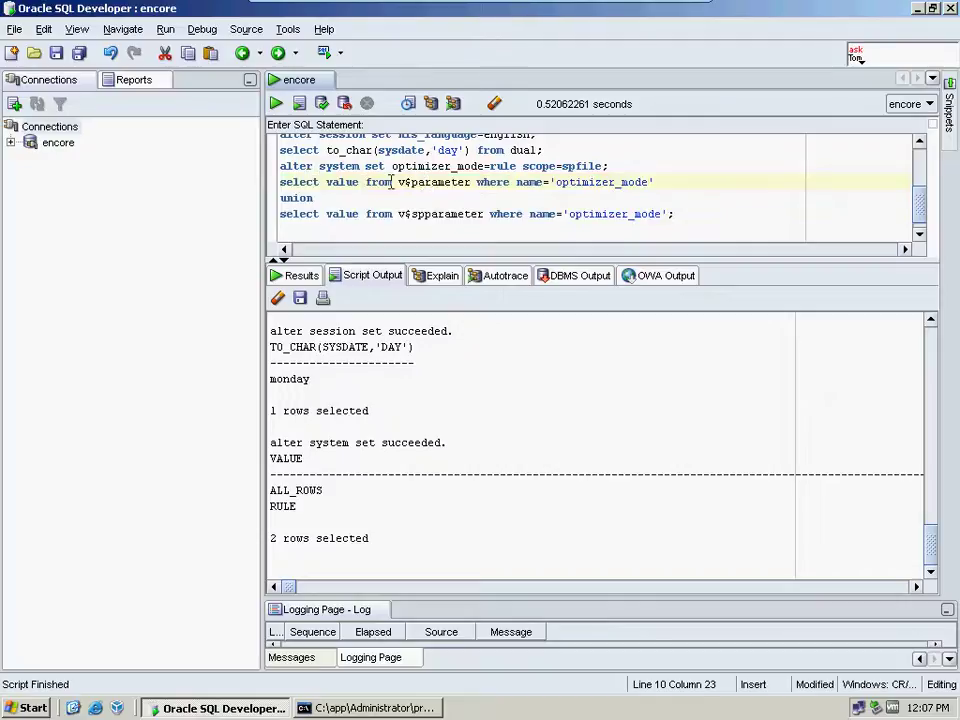
{"action": "left_click_drag", "start_coordinate": [398, 182], "coordinate": [471, 180]}
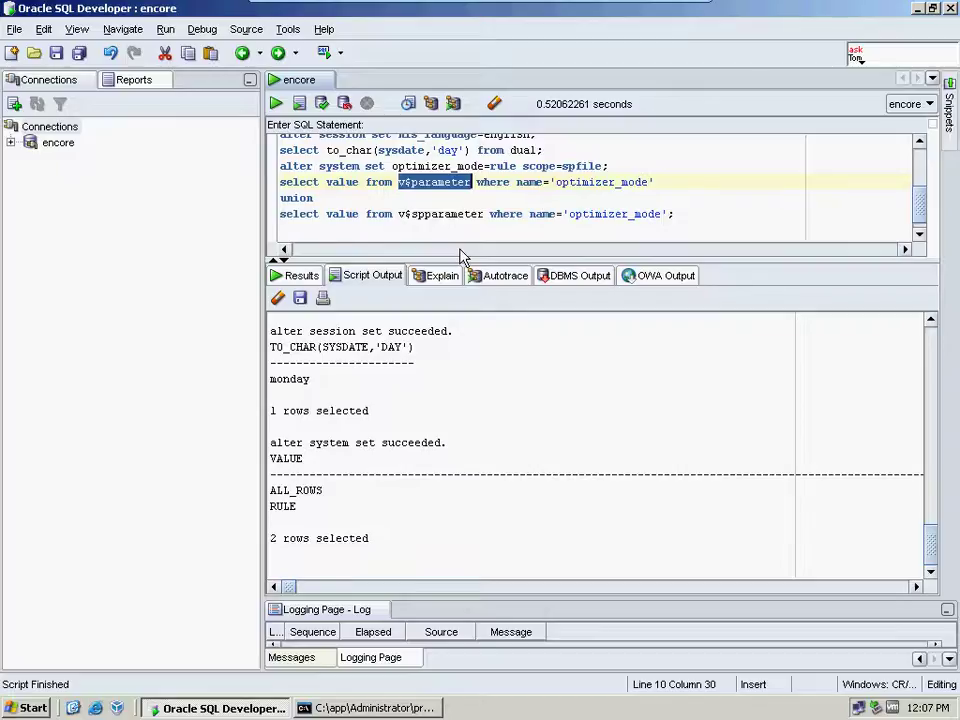
{"action": "double_click", "coordinate": [401, 215]}
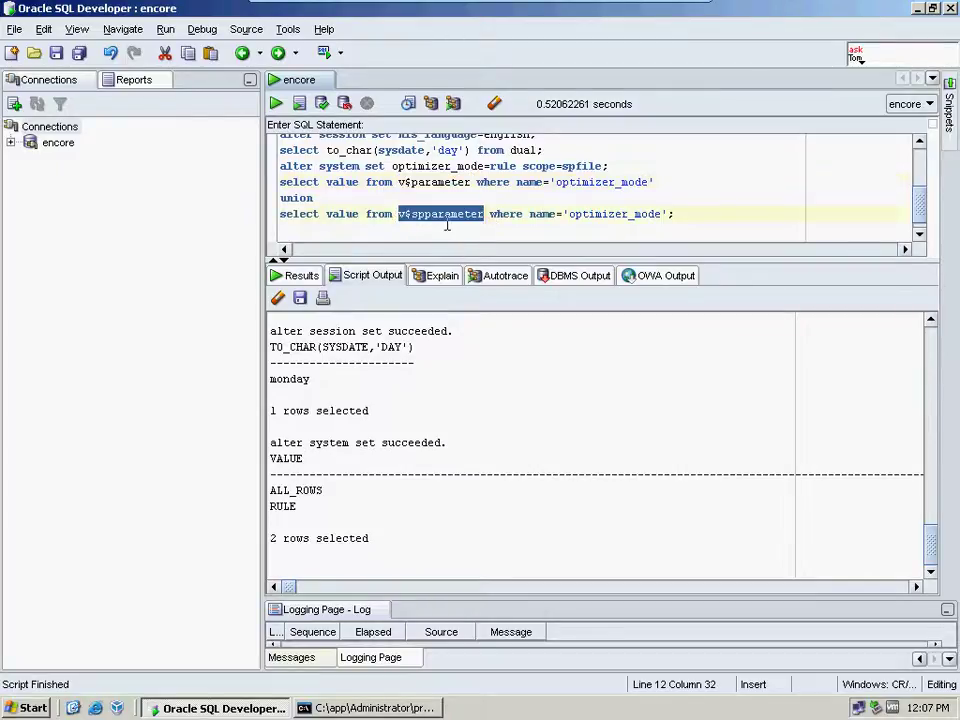
{"action": "left_click_drag", "start_coordinate": [311, 514], "coordinate": [272, 513]}
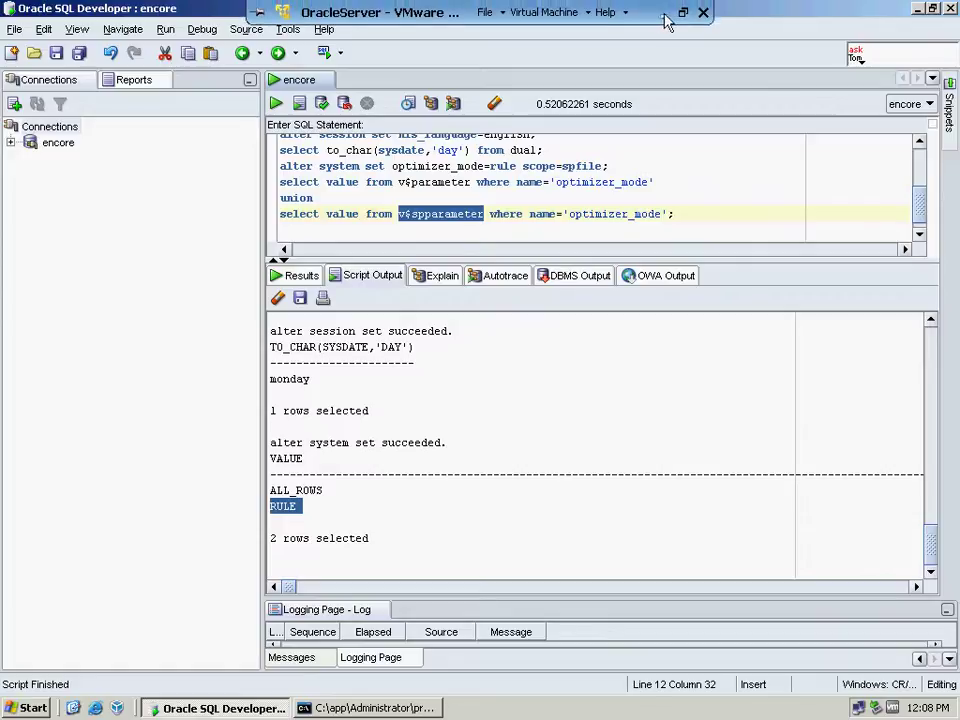
Step: Switch to the exam guide PDF and copy alter system set optimizer_mode=all_rows scope=both; from exercise step 10
{"action": "left_click", "coordinate": [660, 18]}
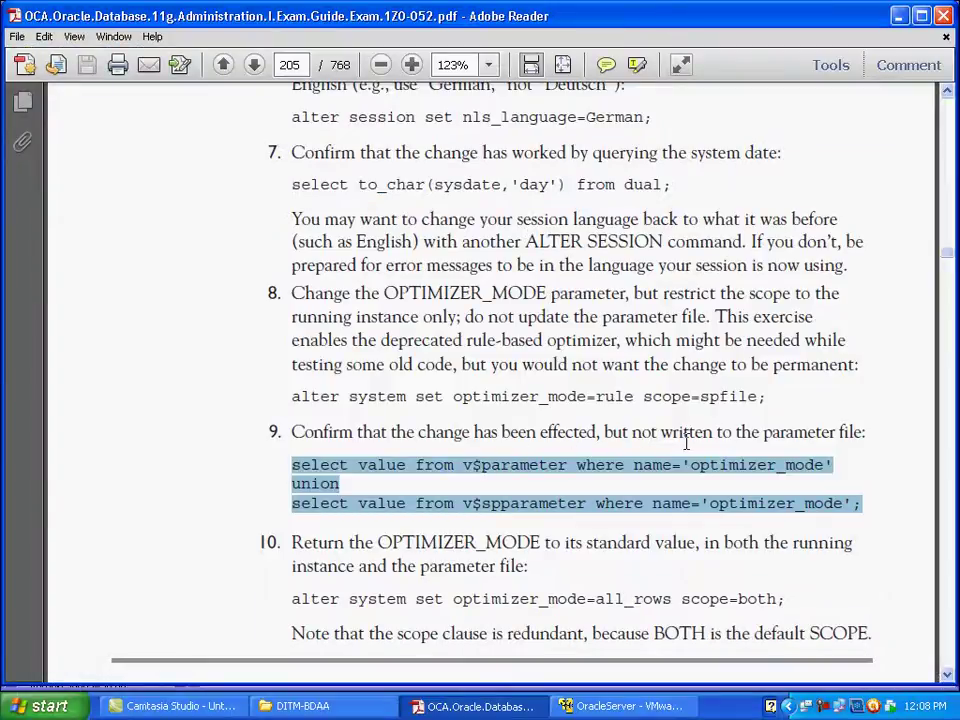
{"action": "left_click_drag", "start_coordinate": [765, 433], "coordinate": [862, 433]}
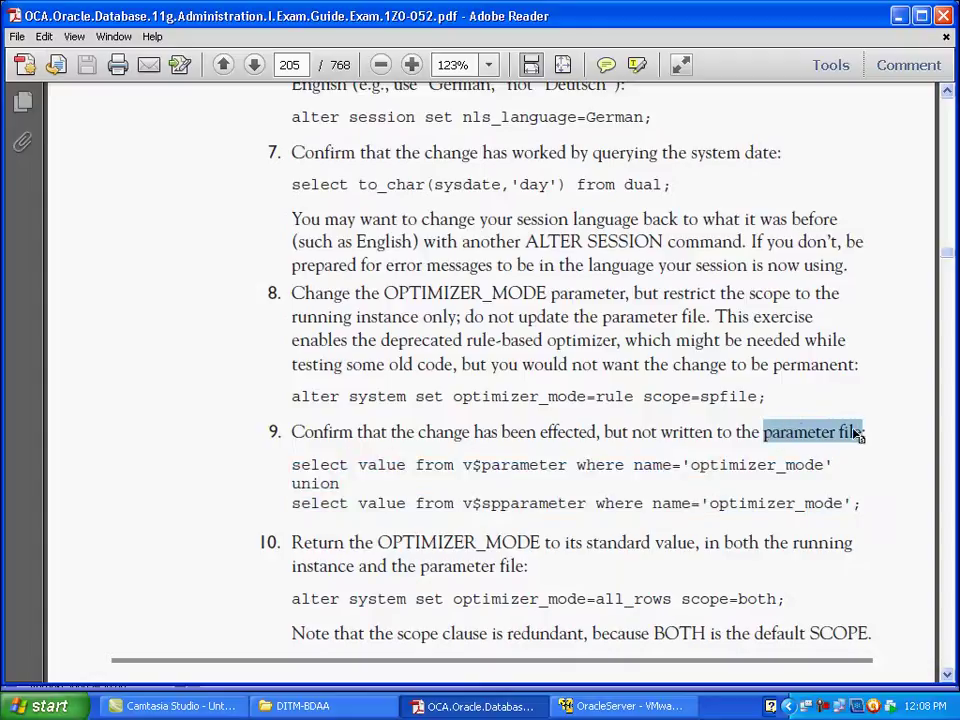
{"action": "scroll", "coordinate": [792, 410], "scroll_direction": "down", "scroll_amount": 3}
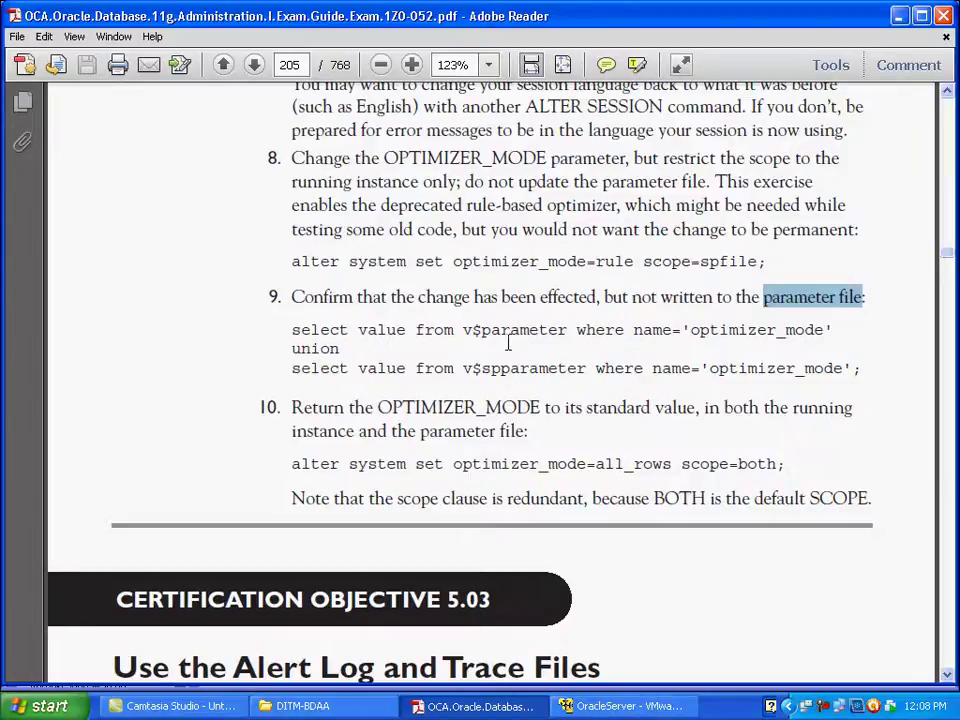
{"action": "scroll", "coordinate": [510, 342], "scroll_direction": "down", "scroll_amount": 3}
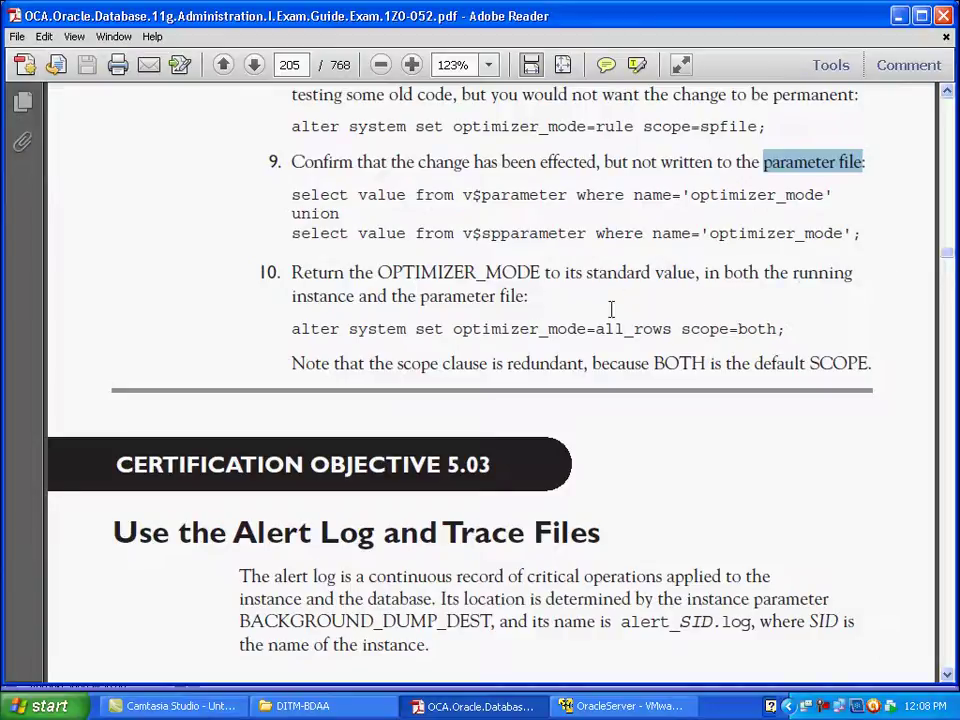
{"action": "left_click_drag", "start_coordinate": [288, 330], "coordinate": [788, 330]}
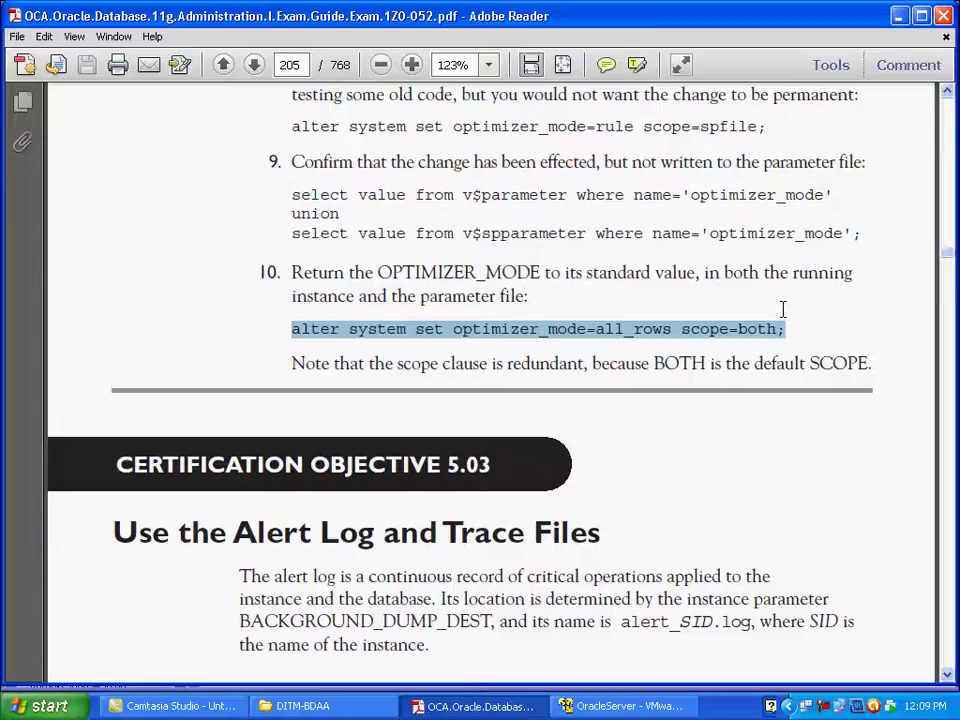
{"action": "right_click", "coordinate": [647, 343]}
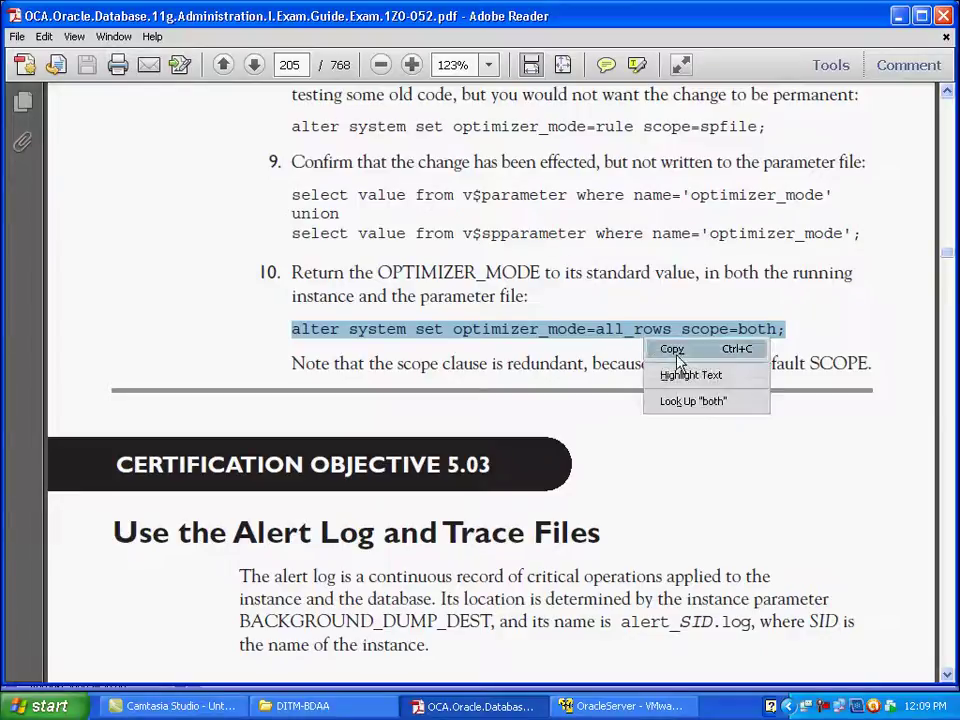
{"action": "left_click", "coordinate": [662, 349]}
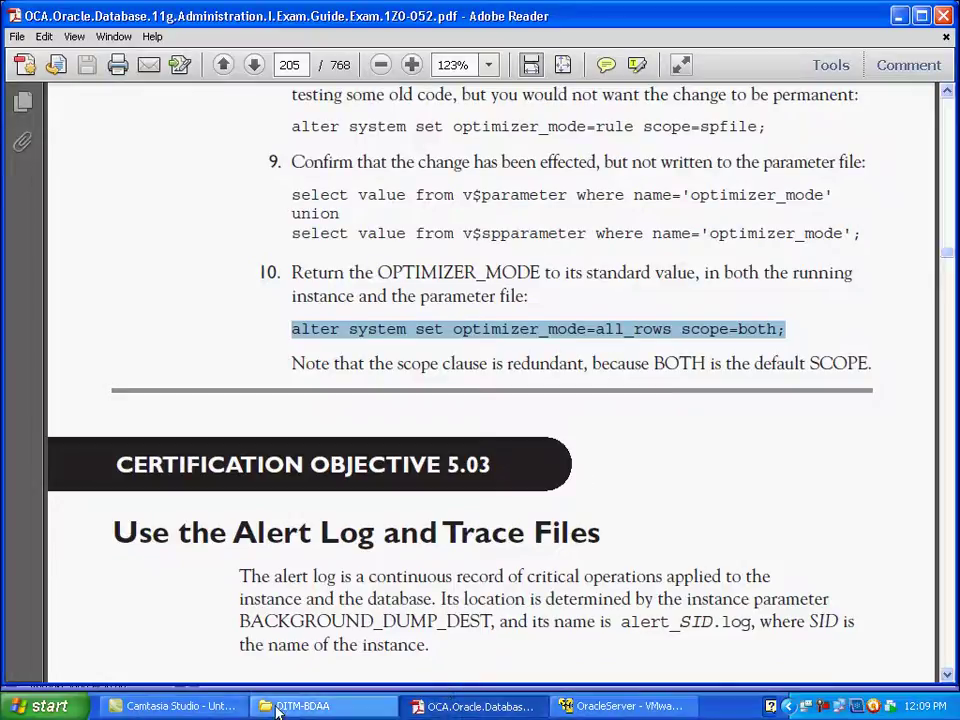
Step: Paste the optimizer_mode=all_rows scope=both statement on a new line at the end of the SQL Developer worksheet and run only it as a script
{"action": "left_click", "coordinate": [666, 706]}
{"action": "left_click", "coordinate": [709, 220]}
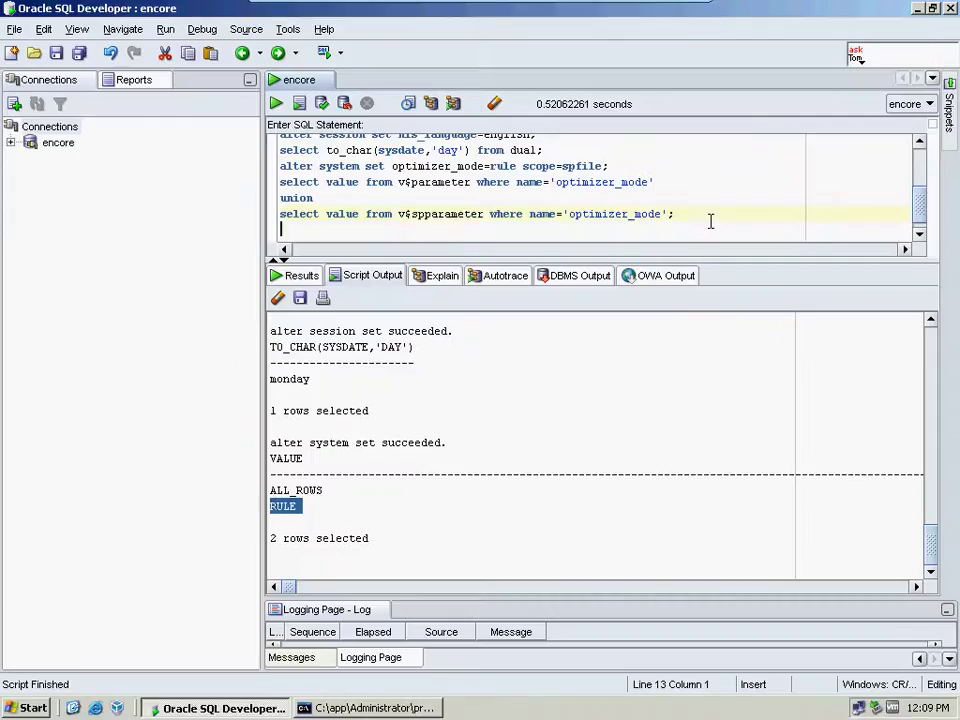
{"action": "type", "text": "alter system set optimizer_mode=all_rows scope=both;"}
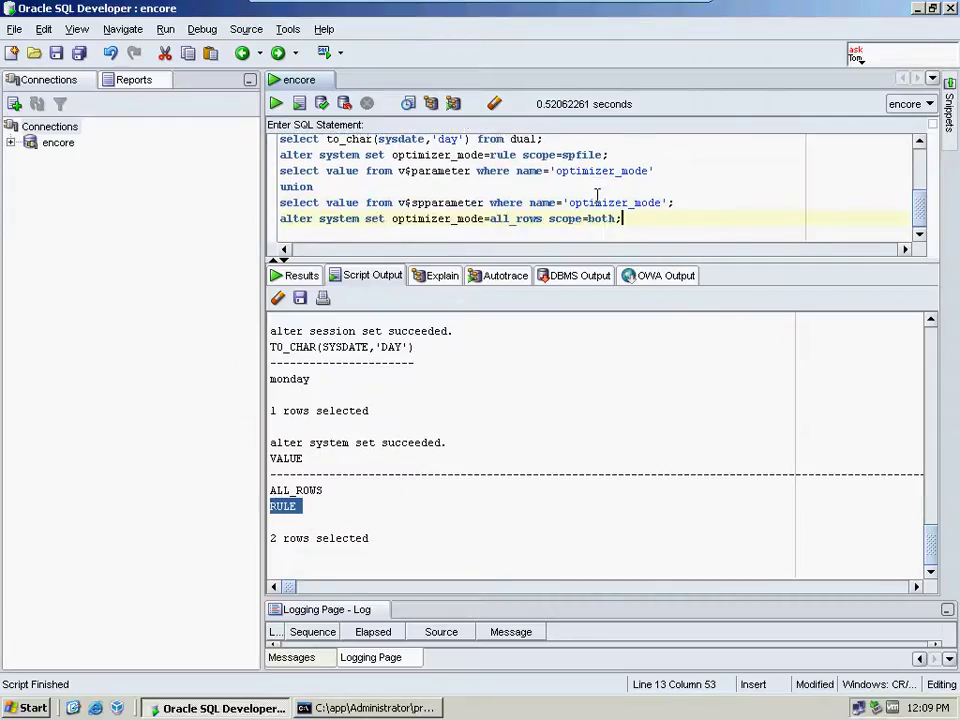
{"action": "left_click_drag", "start_coordinate": [621, 216], "coordinate": [280, 219]}
{"action": "left_click", "coordinate": [299, 103]}
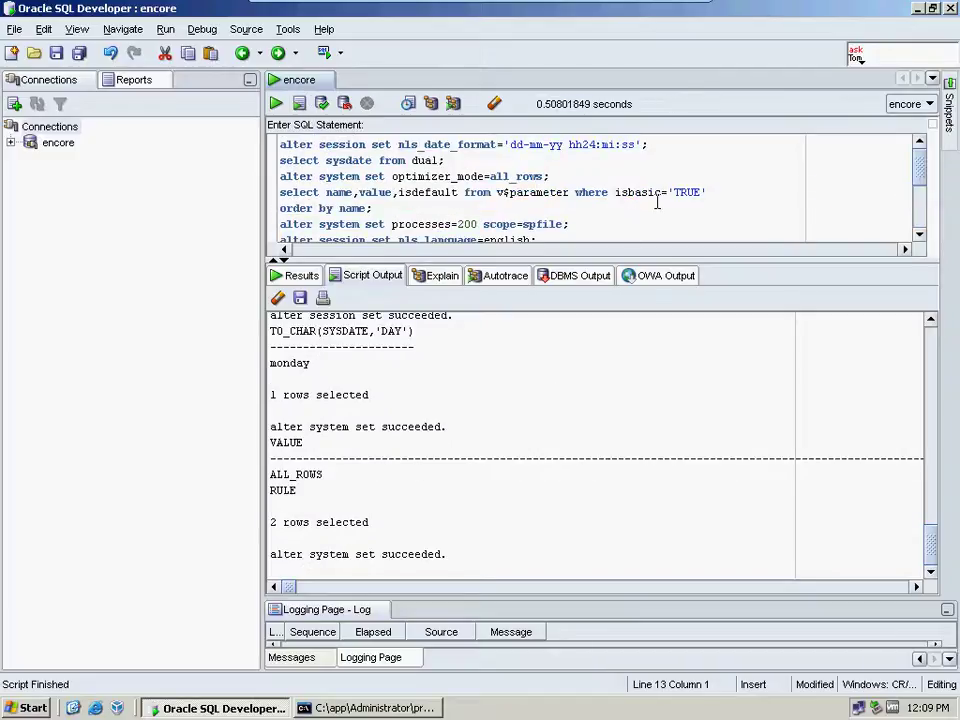
Step: Rerun only the optimizer_mode union query as a script to check the setting in the running instance and the parameter file
{"action": "scroll", "coordinate": [659, 203], "scroll_direction": "down", "scroll_amount": 3}
{"action": "left_click", "coordinate": [698, 200]}
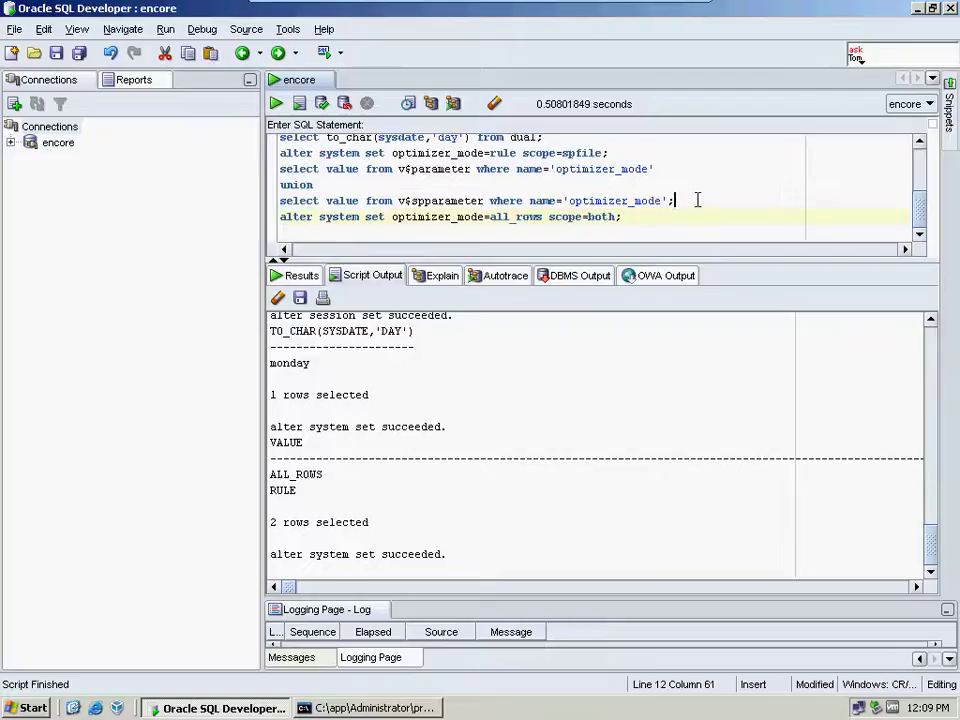
{"action": "key", "text": "shift+Up"}
{"action": "key", "text": "shift+Up"}
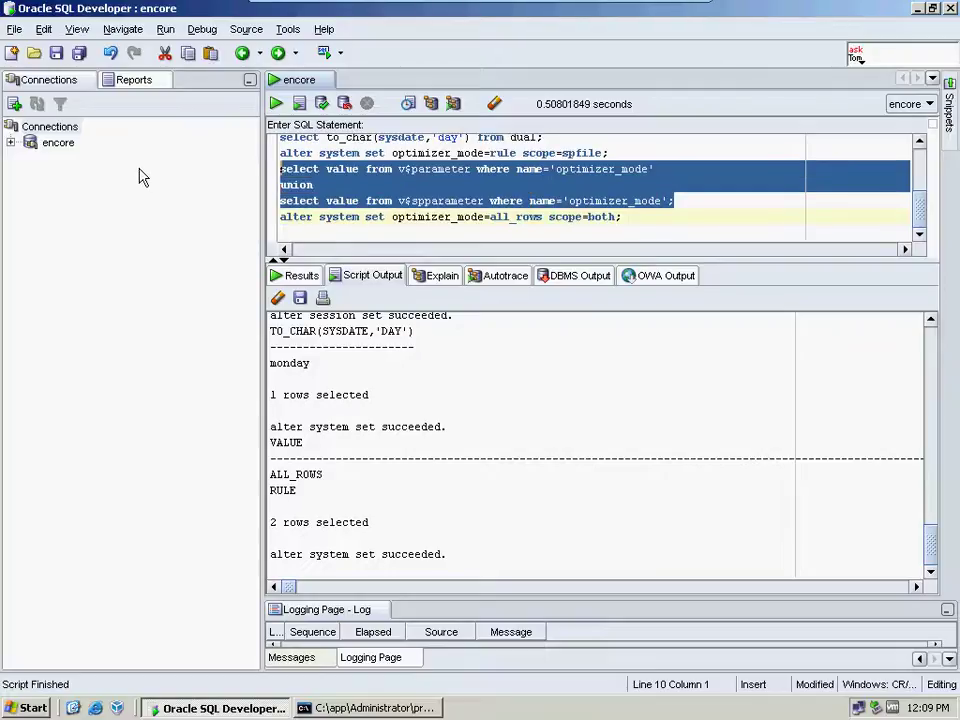
{"action": "left_click", "coordinate": [298, 104]}
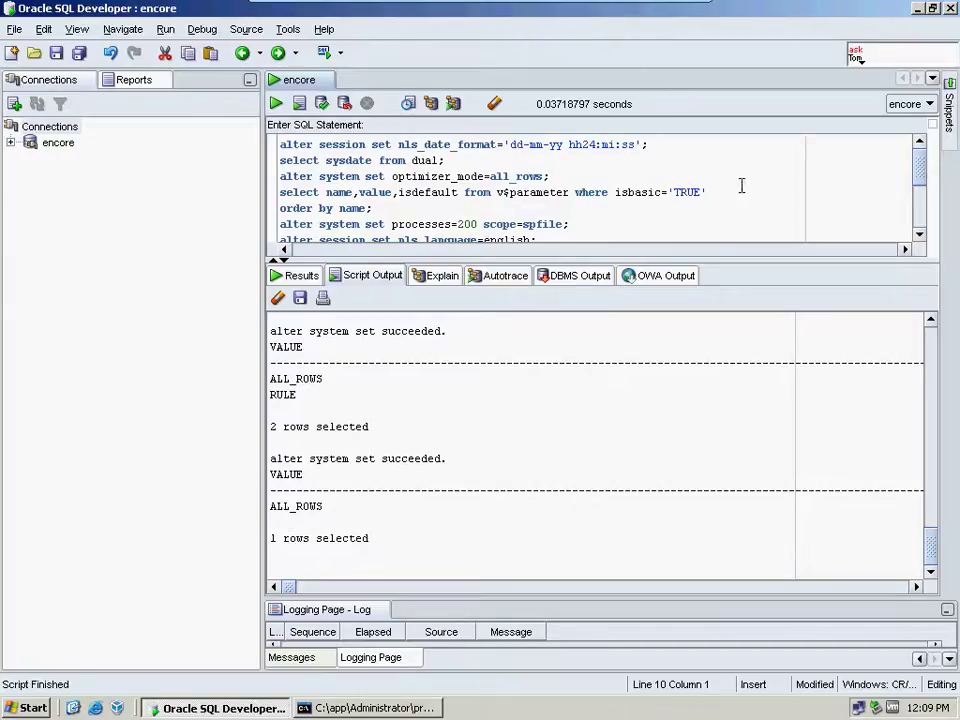
{"action": "left_click_drag", "start_coordinate": [917, 182], "coordinate": [925, 220]}
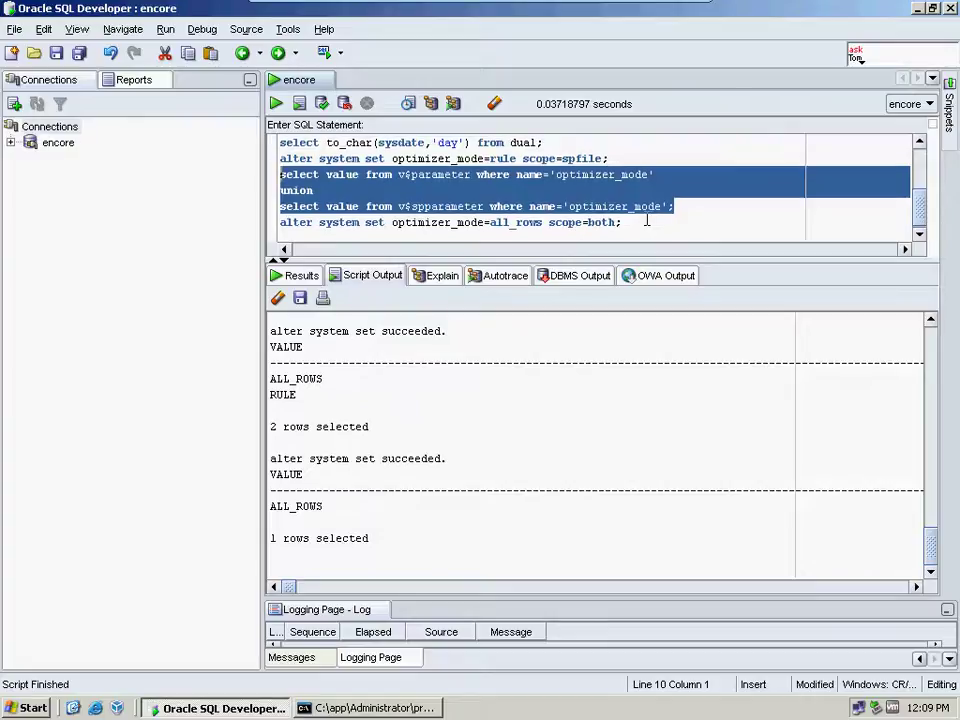
{"action": "left_click_drag", "start_coordinate": [644, 225], "coordinate": [283, 222]}
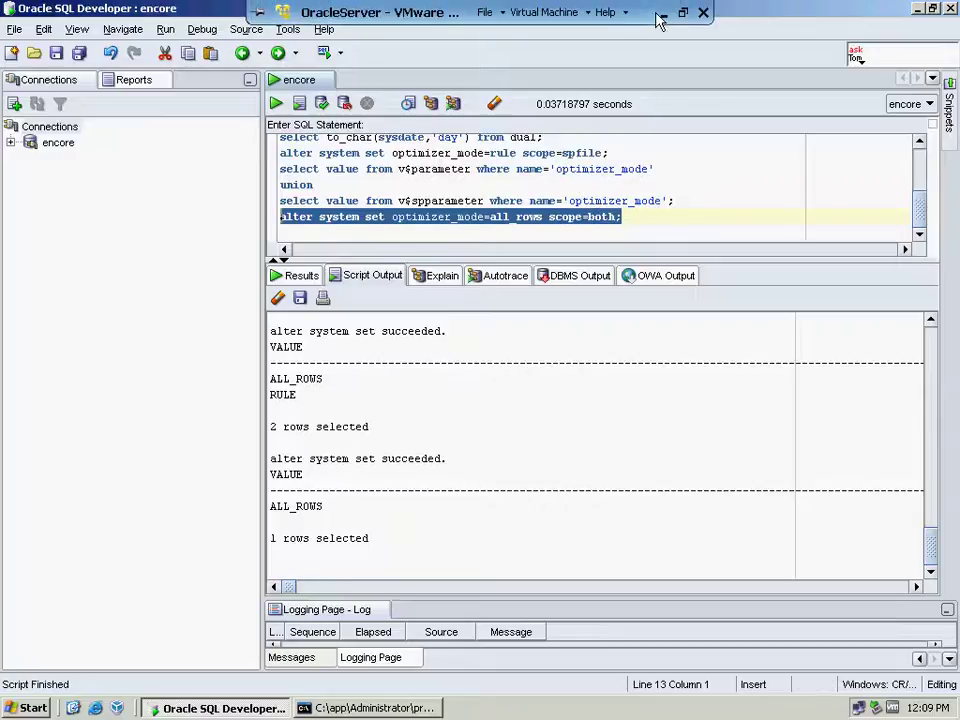
Step: Switch to the exam guide PDF and read in Certification Objective 5.03 how the alert log's location and file name are determined
{"action": "left_click", "coordinate": [661, 13]}
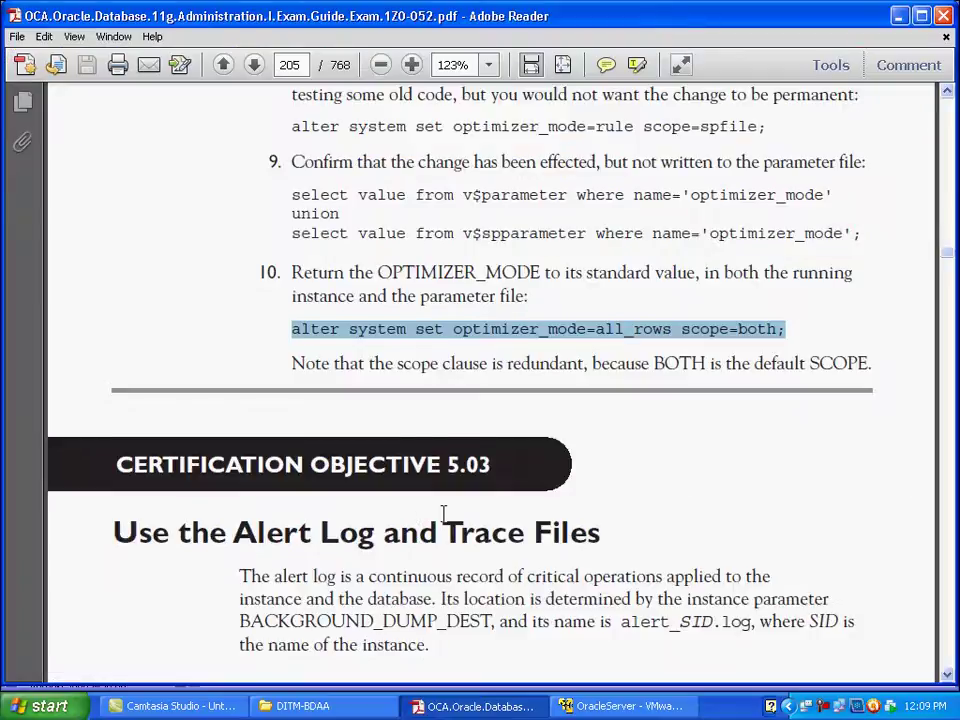
{"action": "scroll", "coordinate": [445, 518], "scroll_direction": "down", "scroll_amount": 5}
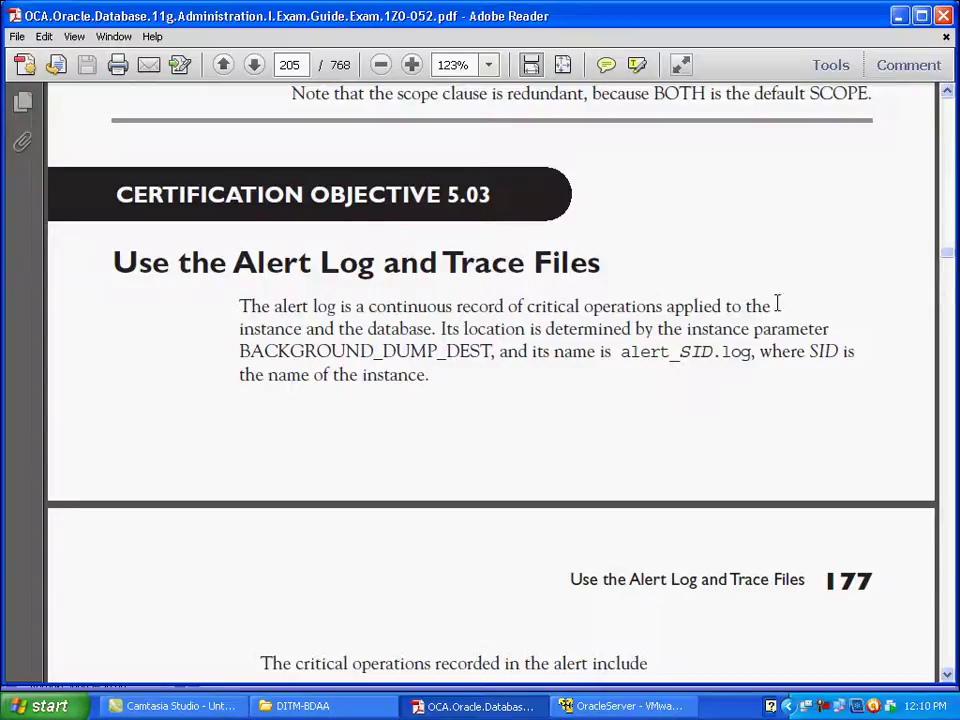
{"action": "mouse_move", "coordinate": [435, 330]}
{"action": "left_mouse_down"}
{"action": "mouse_move", "coordinate": [376, 331]}
{"action": "mouse_move", "coordinate": [221, 297]}
{"action": "mouse_move", "coordinate": [229, 306]}
{"action": "left_mouse_up"}
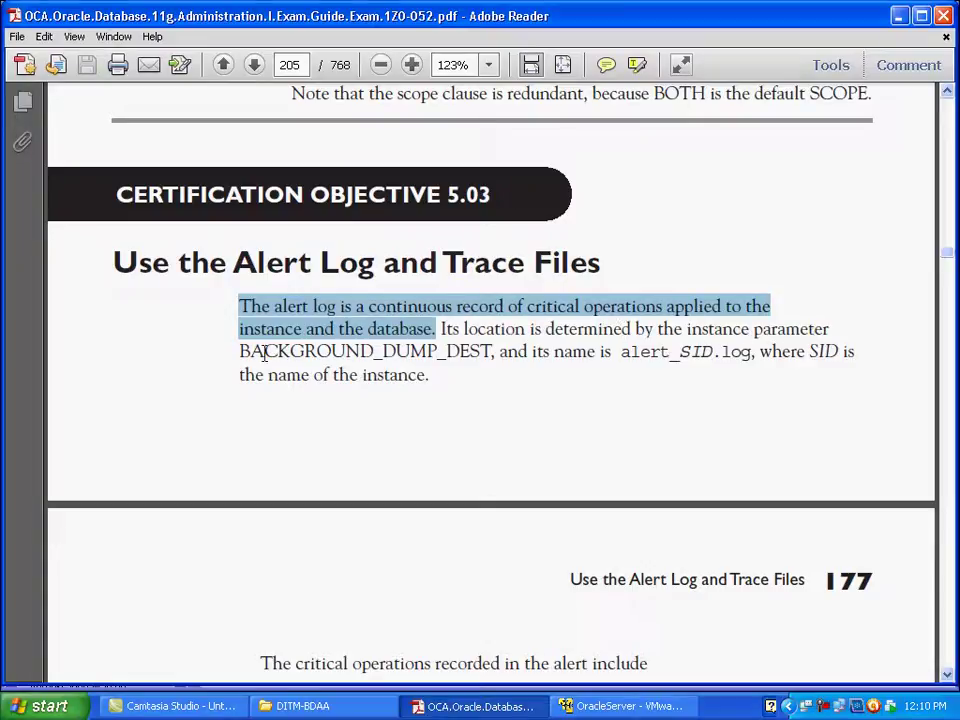
{"action": "left_click_drag", "start_coordinate": [235, 344], "coordinate": [490, 350]}
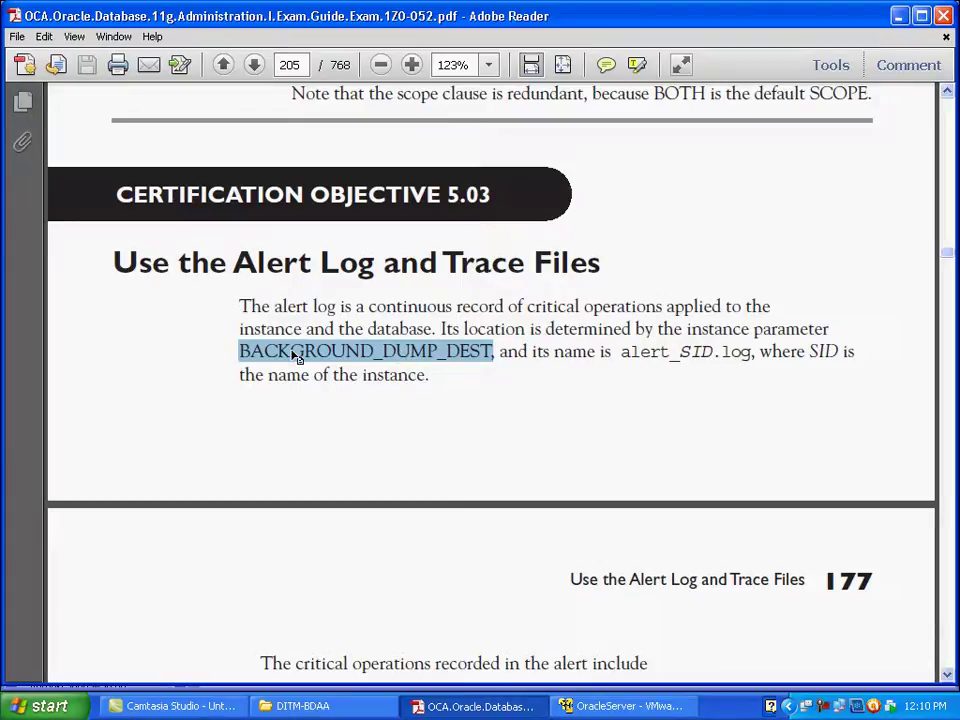
{"action": "left_click_drag", "start_coordinate": [619, 351], "coordinate": [754, 354]}
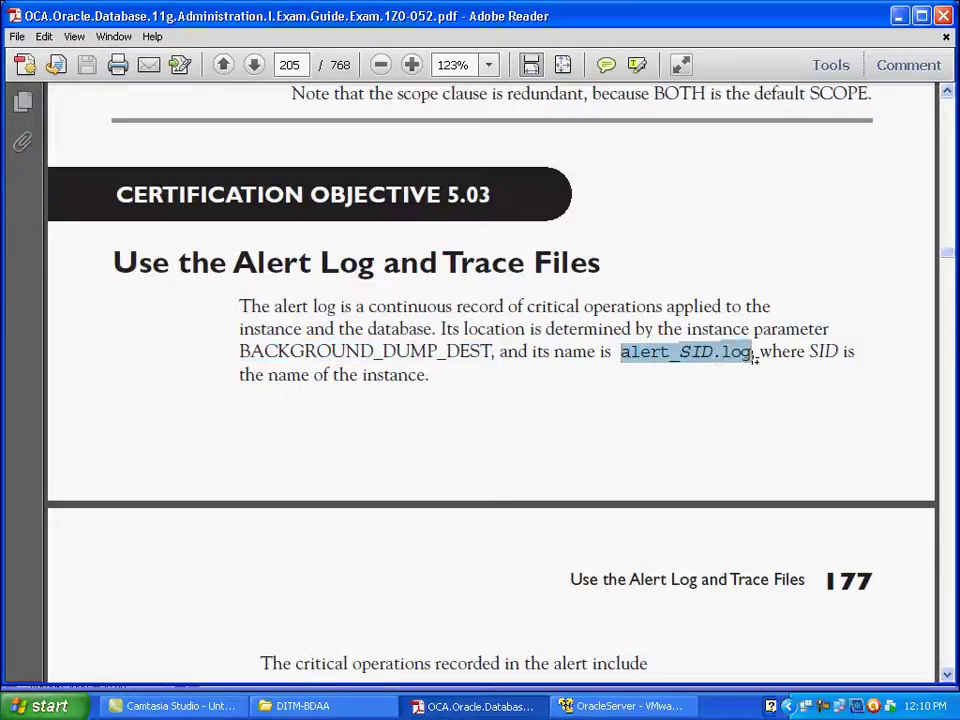
{"action": "left_click", "coordinate": [684, 353]}
{"action": "left_click_drag", "start_coordinate": [682, 352], "coordinate": [718, 354]}
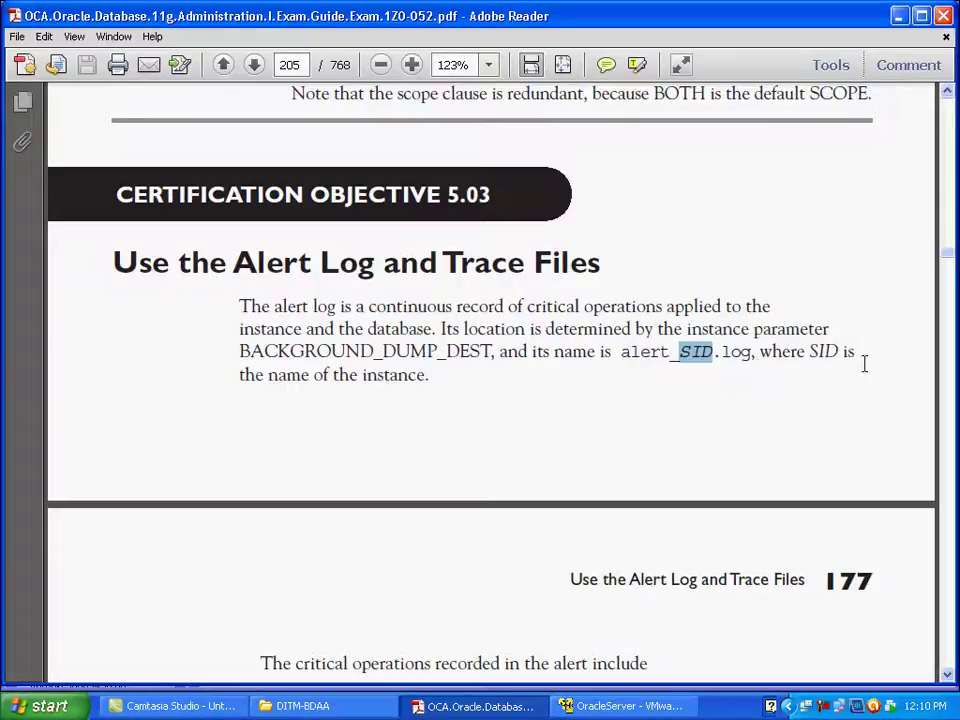
Step: Read on through Objective 5.03 and copy the background_dump_dest query from step 1 of Exercise 5-3
{"action": "left_click_drag", "start_coordinate": [316, 378], "coordinate": [395, 392]}
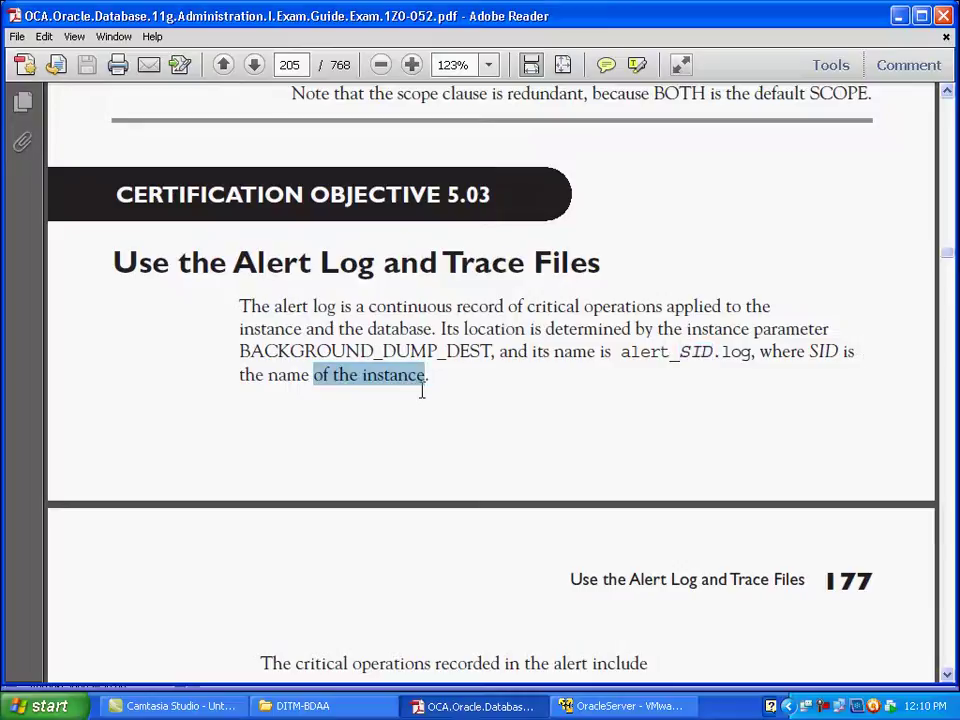
{"action": "scroll", "coordinate": [422, 392], "scroll_direction": "down", "scroll_amount": 8}
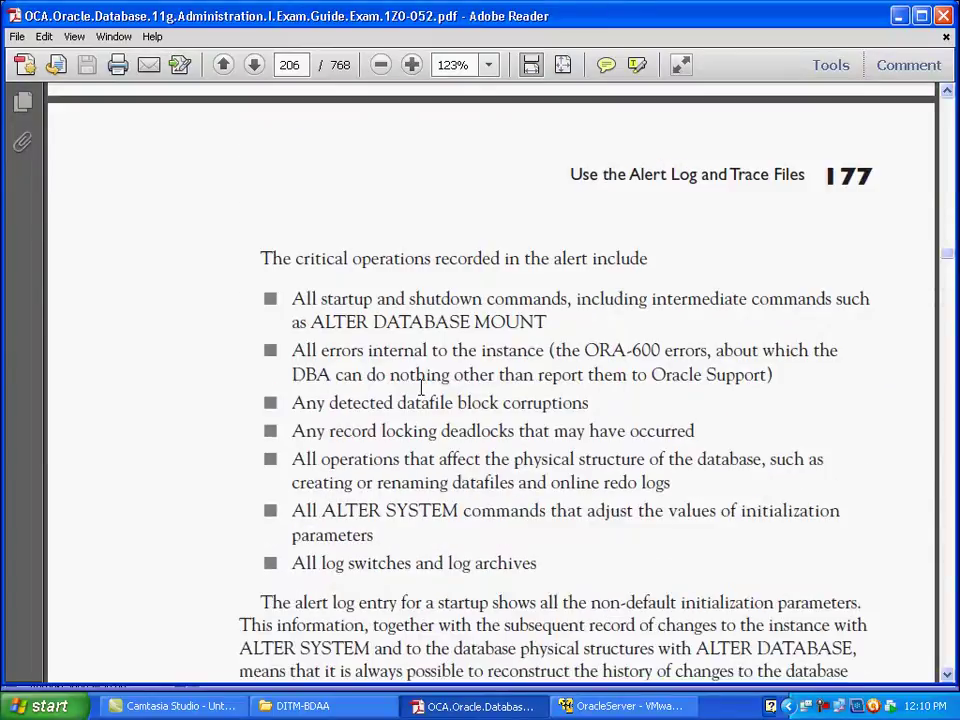
{"action": "scroll", "coordinate": [422, 390], "scroll_direction": "down", "scroll_amount": 3}
{"action": "scroll", "coordinate": [421, 387], "scroll_direction": "down", "scroll_amount": 18}
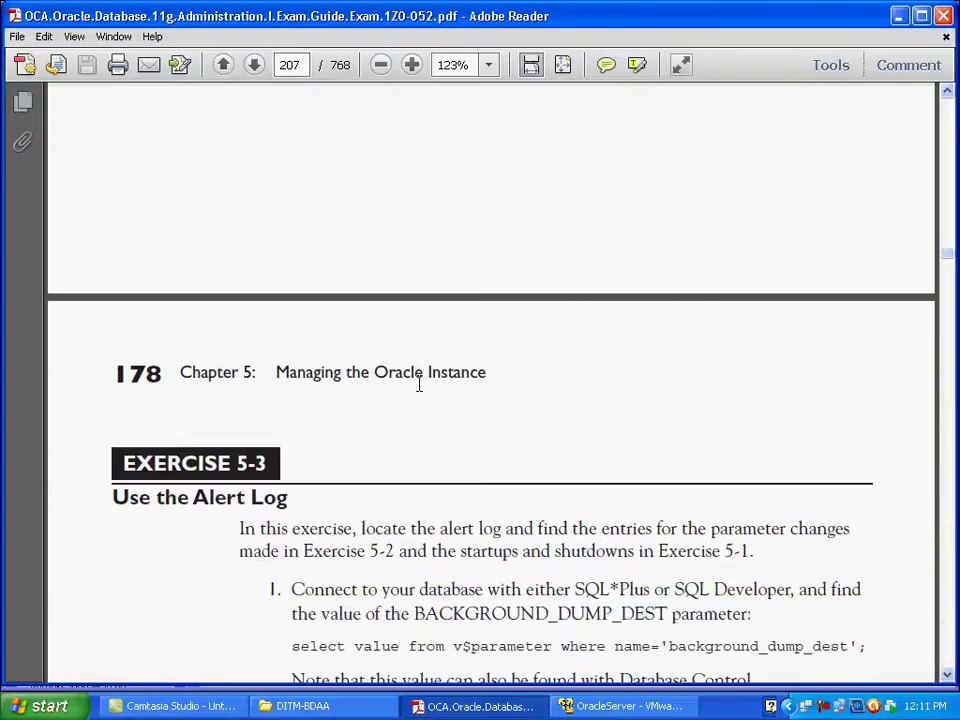
{"action": "scroll", "coordinate": [419, 385], "scroll_direction": "down", "scroll_amount": 4}
{"action": "scroll", "coordinate": [418, 385], "scroll_direction": "down", "scroll_amount": 3}
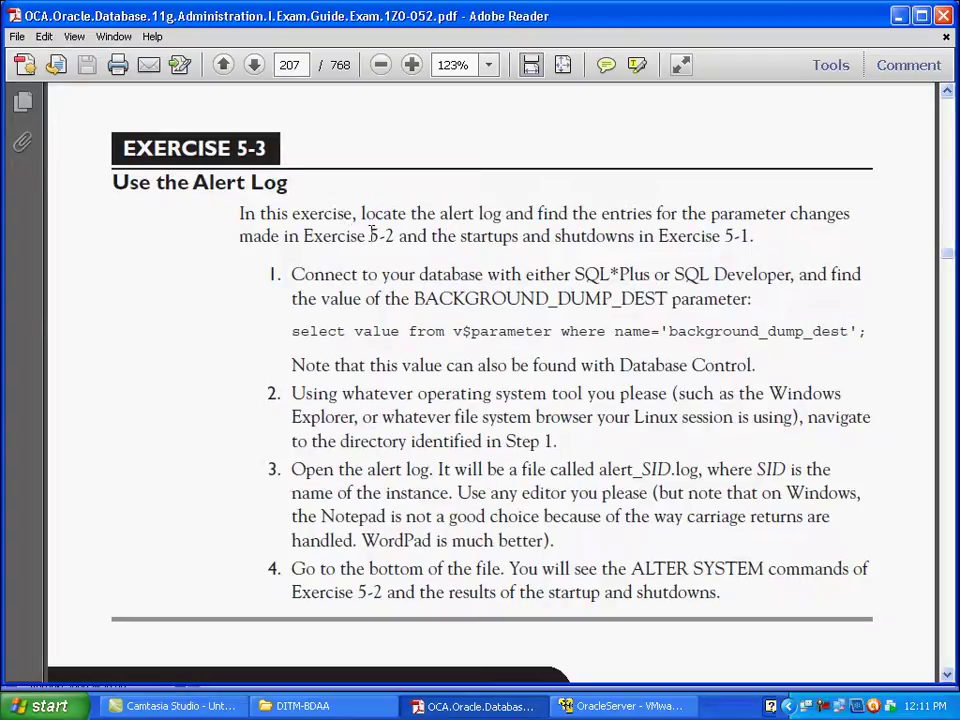
{"action": "left_click_drag", "start_coordinate": [291, 331], "coordinate": [864, 343]}
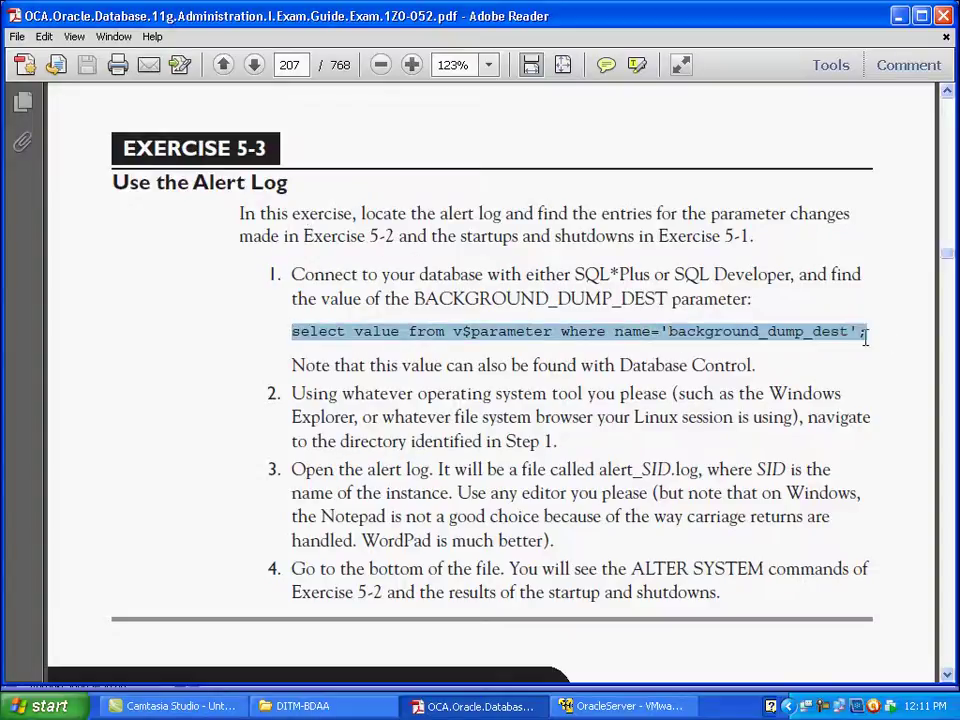
{"action": "right_click", "coordinate": [715, 342]}
{"action": "left_click", "coordinate": [741, 347]}
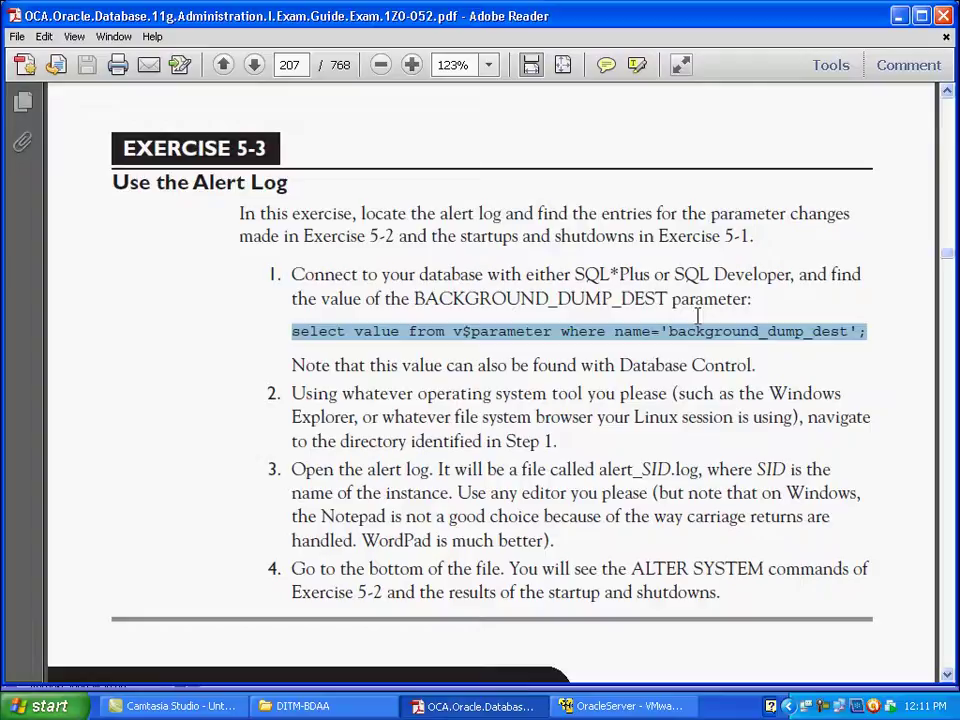
Step: Switch to SQL Developer, paste the background_dump_dest query at the end of the worksheet, and run only it as a script
{"action": "left_click", "coordinate": [640, 706]}
{"action": "left_click", "coordinate": [658, 227]}
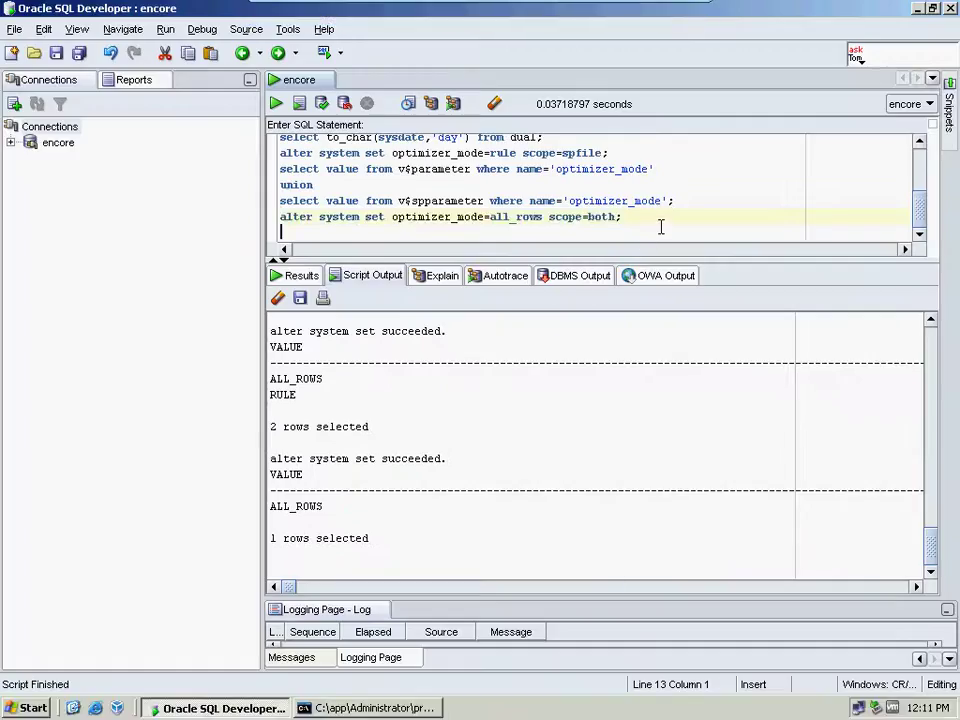
{"action": "key", "text": "ctrl+v"}
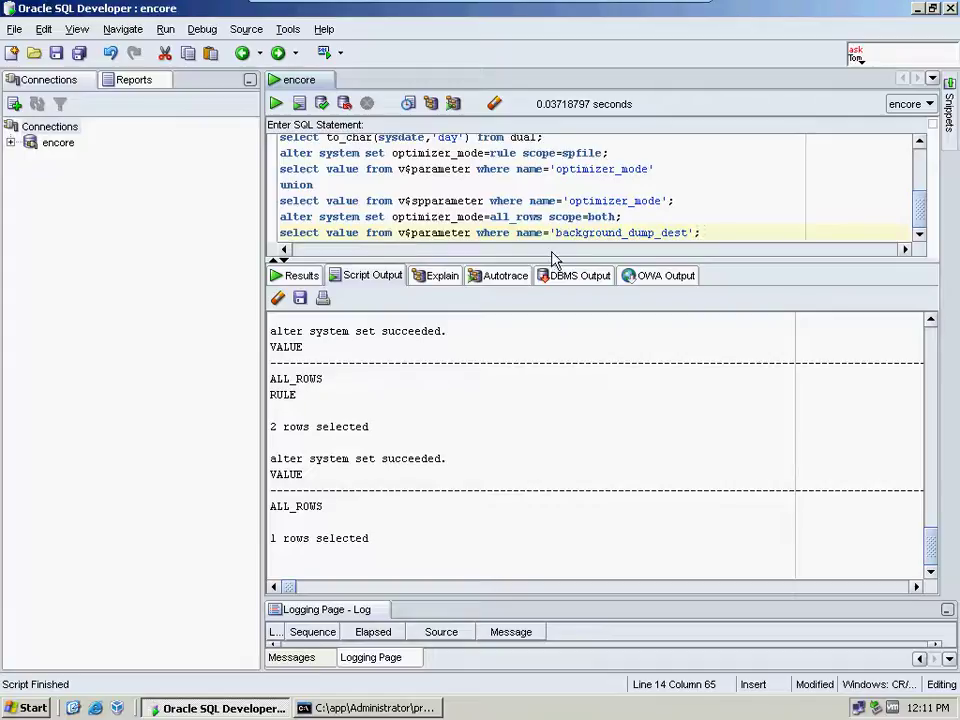
{"action": "left_click_drag", "start_coordinate": [721, 227], "coordinate": [280, 232]}
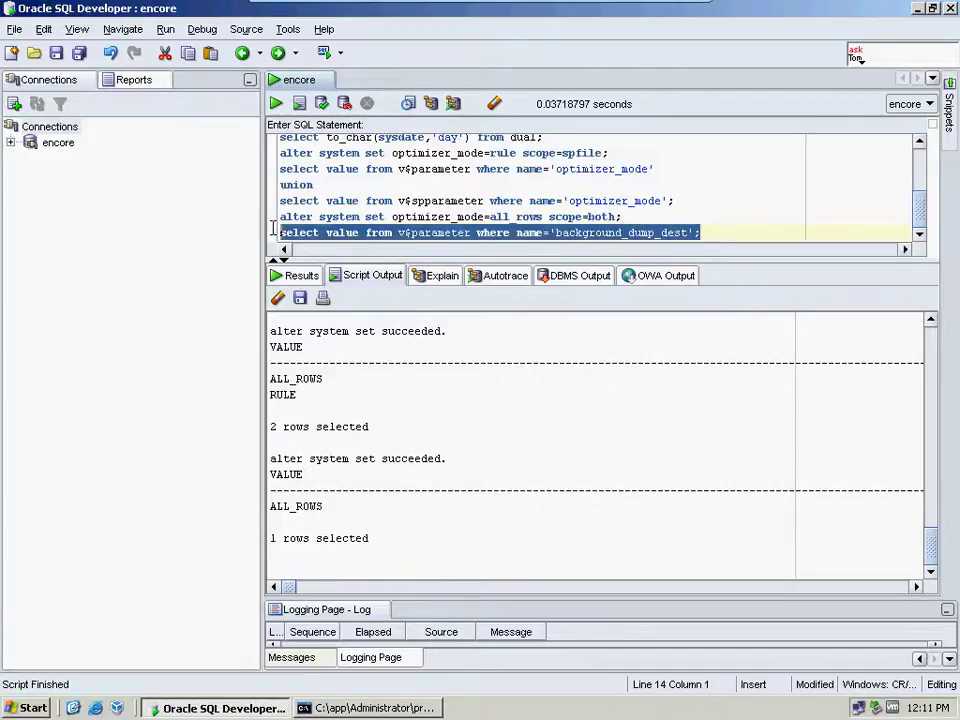
{"action": "left_click", "coordinate": [298, 103]}
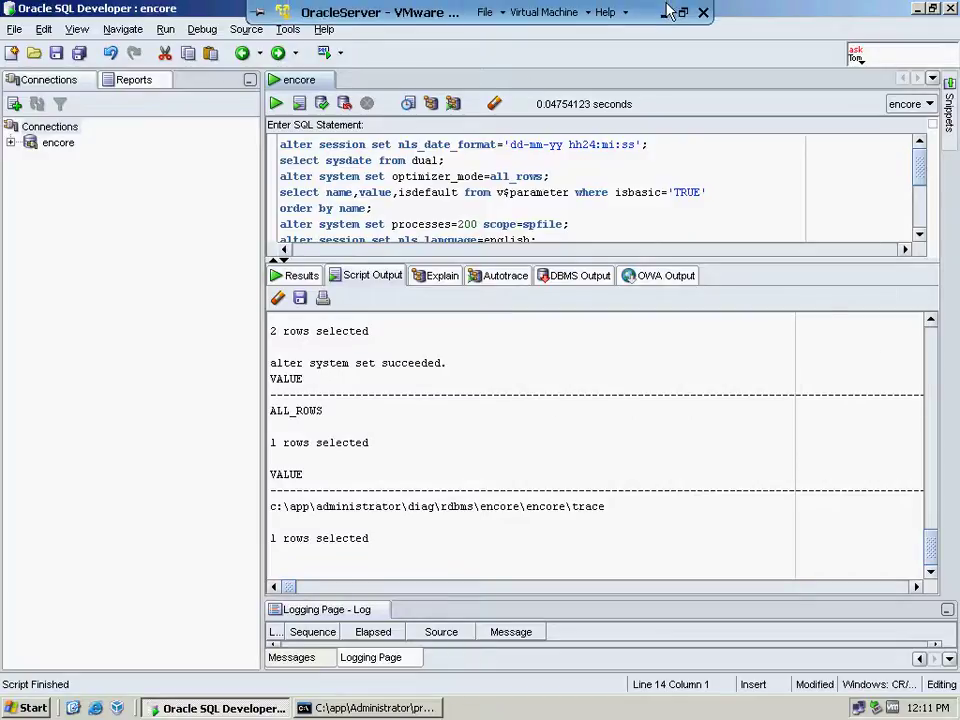
Step: Switch back to the exam guide PDF and read the rest of Exercise 5-3 and the Objective 5.04 introduction to data dictionary views
{"action": "left_click", "coordinate": [670, 12]}
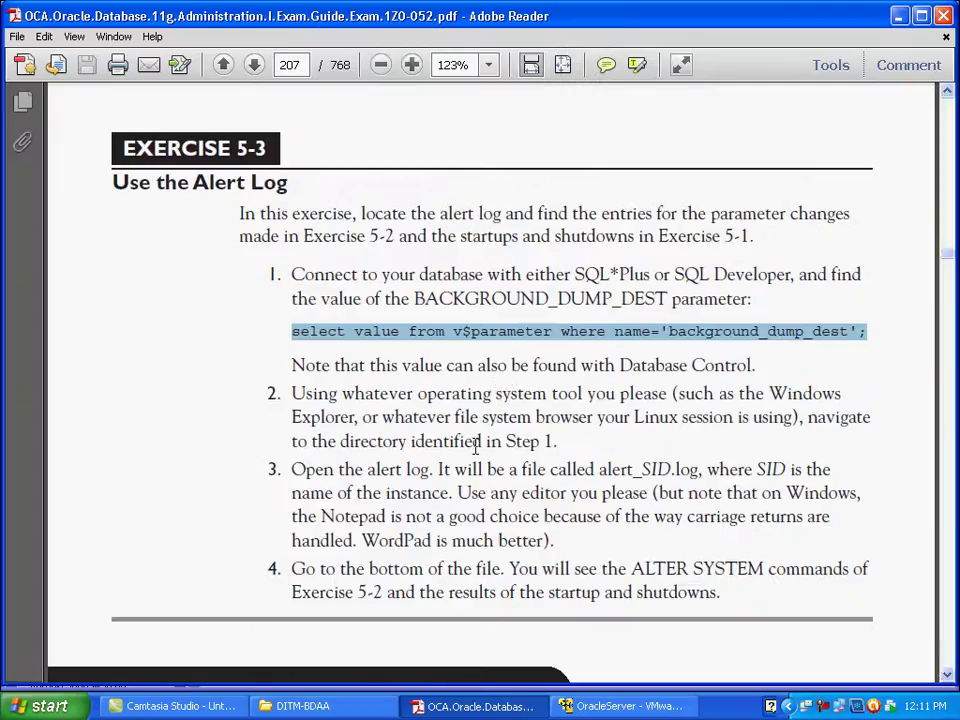
{"action": "scroll", "coordinate": [476, 449], "scroll_direction": "down", "scroll_amount": 3}
{"action": "scroll", "coordinate": [476, 456], "scroll_direction": "down", "scroll_amount": 3}
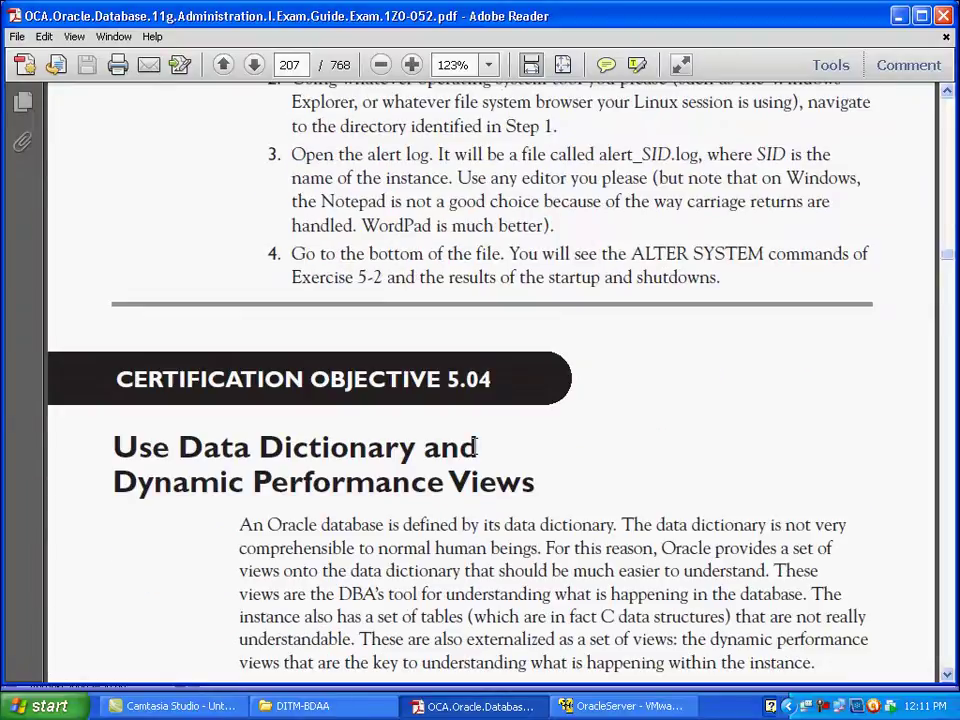
{"action": "scroll", "coordinate": [476, 447], "scroll_direction": "up", "scroll_amount": 3}
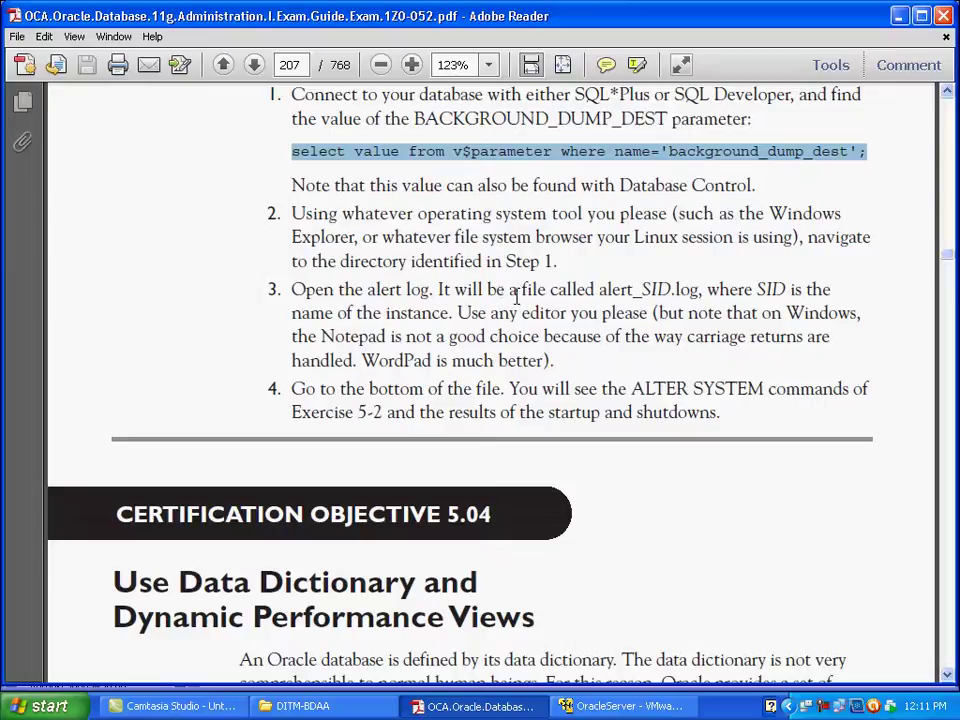
{"action": "scroll", "coordinate": [516, 297], "scroll_direction": "down", "scroll_amount": 3}
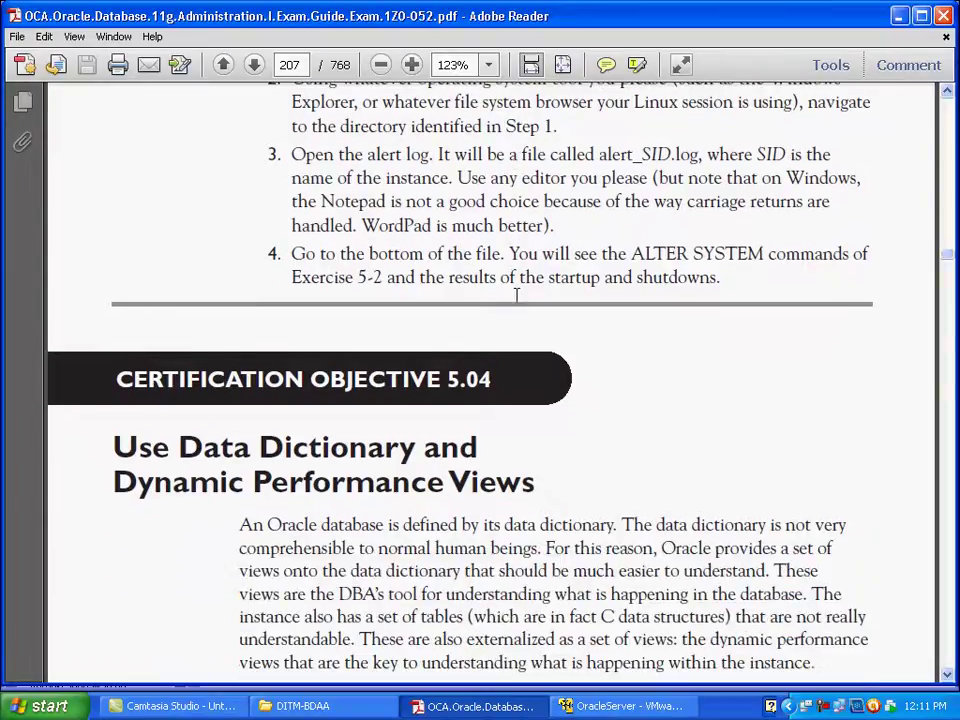
{"action": "scroll", "coordinate": [516, 295], "scroll_direction": "down", "scroll_amount": 8}
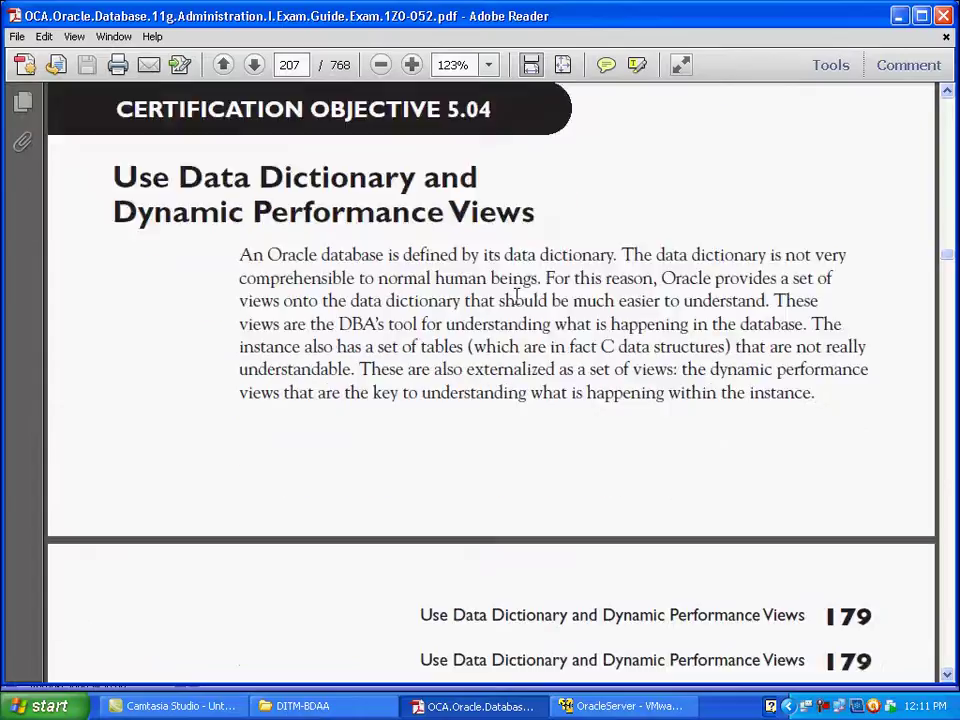
{"action": "scroll", "coordinate": [516, 292], "scroll_direction": "down", "scroll_amount": 4}
{"action": "scroll", "coordinate": [516, 297], "scroll_direction": "down", "scroll_amount": 14}
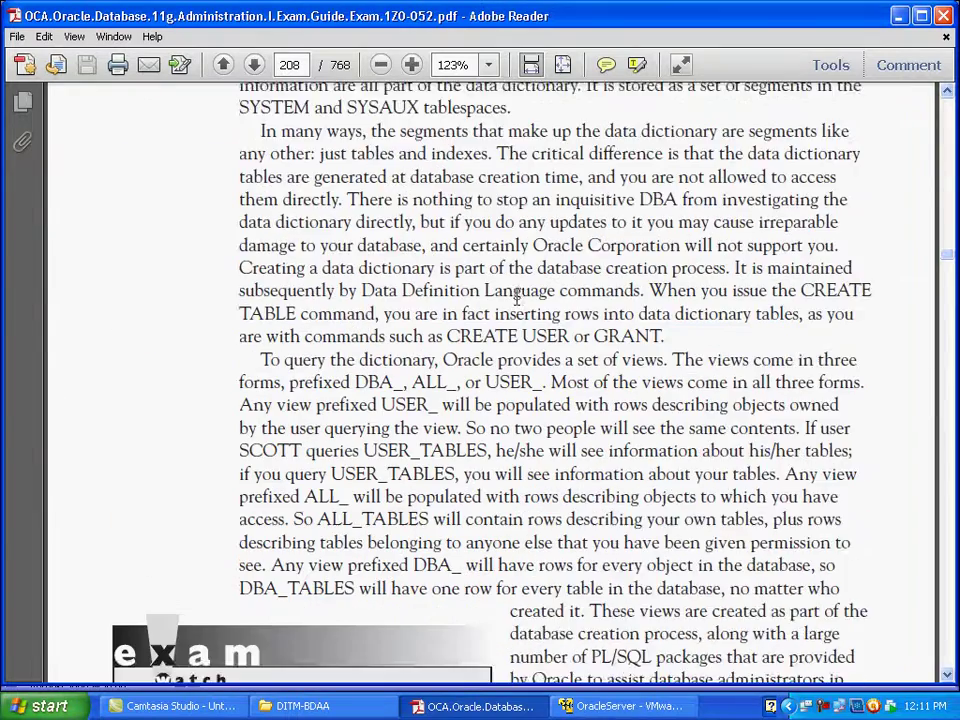
{"action": "scroll", "coordinate": [518, 303], "scroll_direction": "down", "scroll_amount": 10}
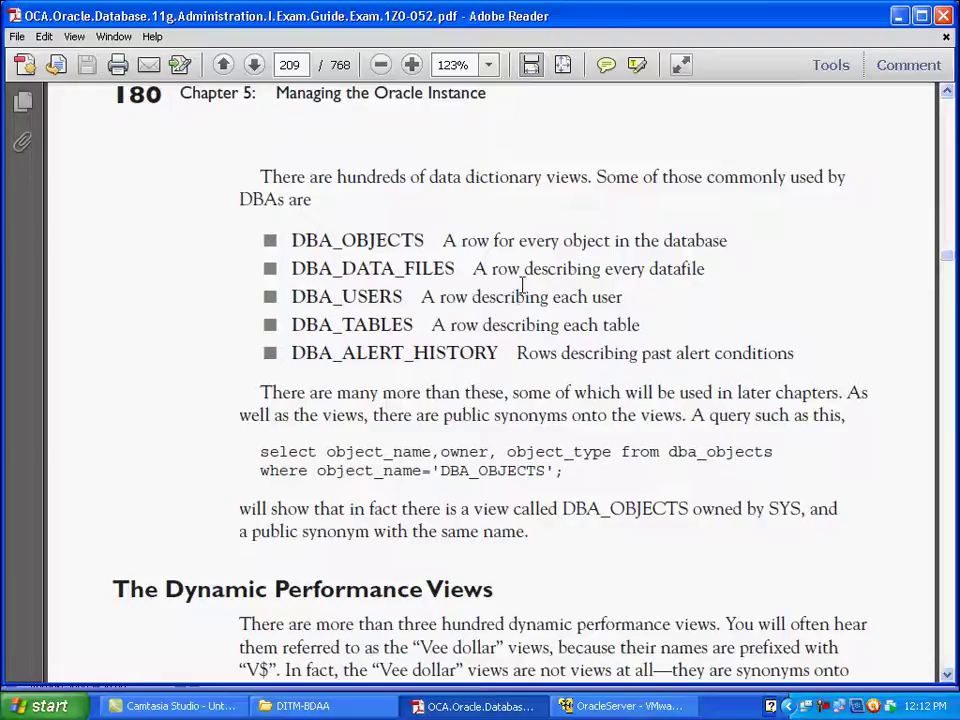
Step: Examine the list of commonly used data dictionary views, from DBA_OBJECTS through DBA_ALERT_HISTORY, and what each one describes
{"action": "left_click_drag", "start_coordinate": [260, 177], "coordinate": [574, 186]}
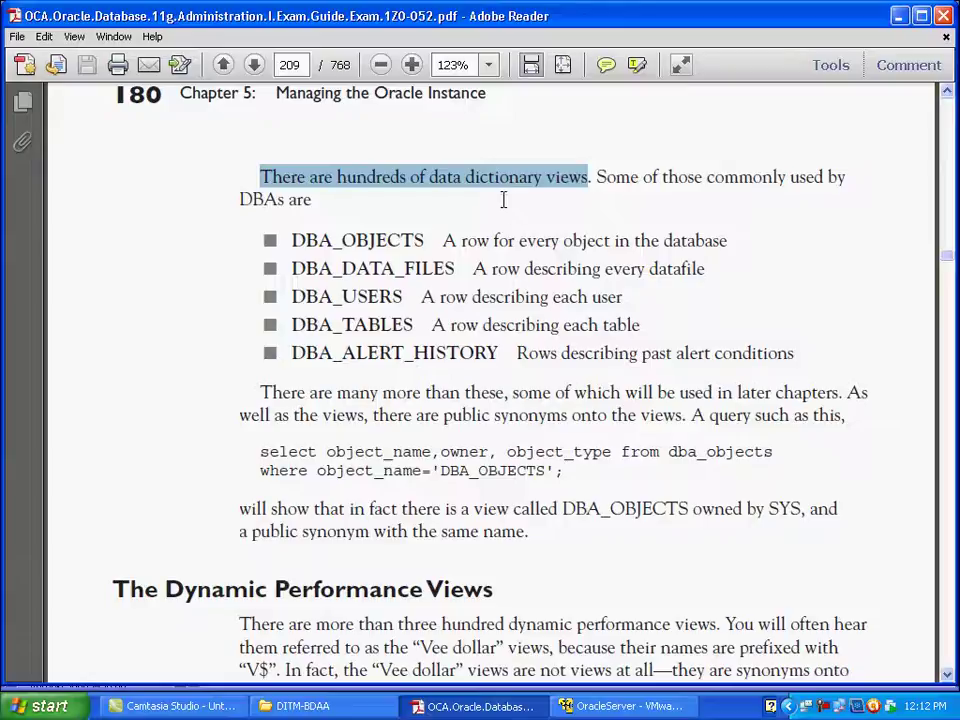
{"action": "left_click", "coordinate": [290, 240]}
{"action": "left_click_drag", "start_coordinate": [290, 240], "coordinate": [424, 241]}
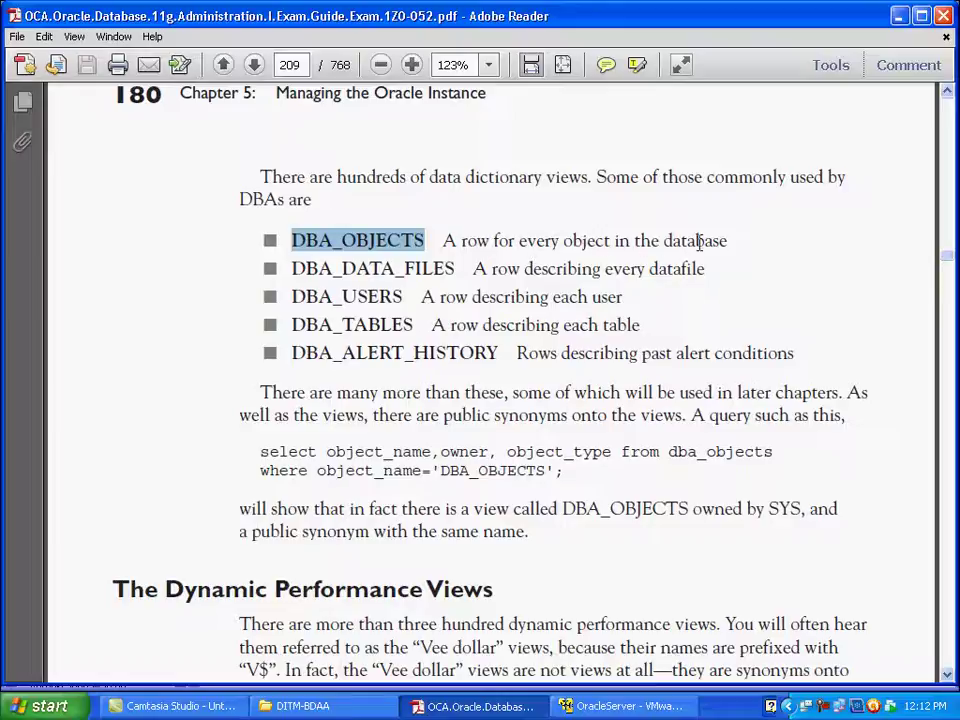
{"action": "left_click_drag", "start_coordinate": [731, 240], "coordinate": [443, 241]}
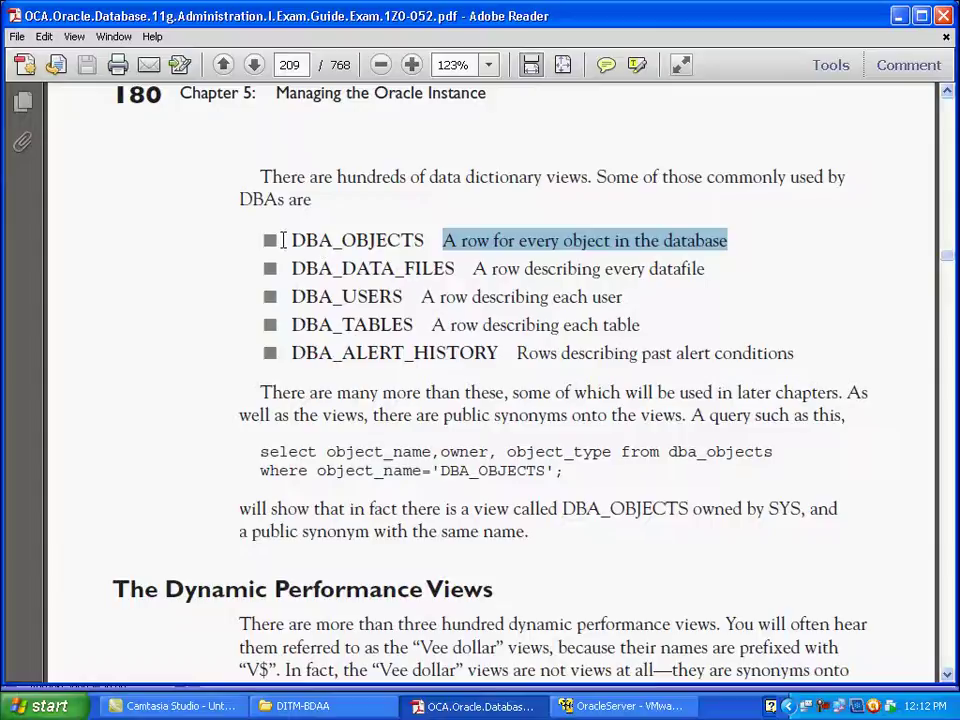
{"action": "left_click_drag", "start_coordinate": [280, 240], "coordinate": [424, 241]}
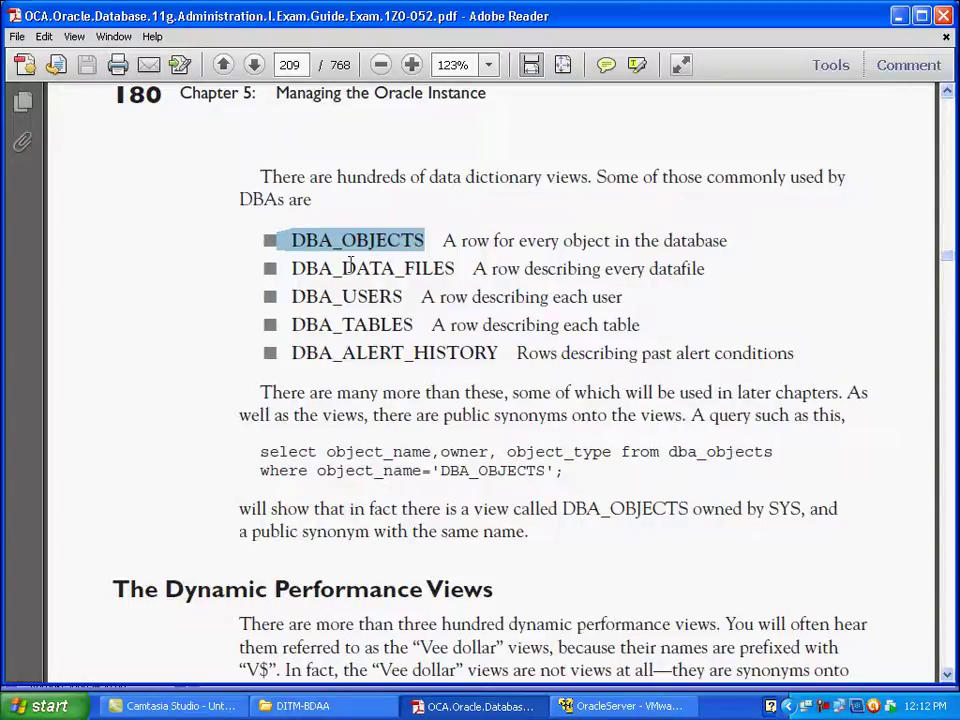
{"action": "left_click_drag", "start_coordinate": [284, 269], "coordinate": [452, 269]}
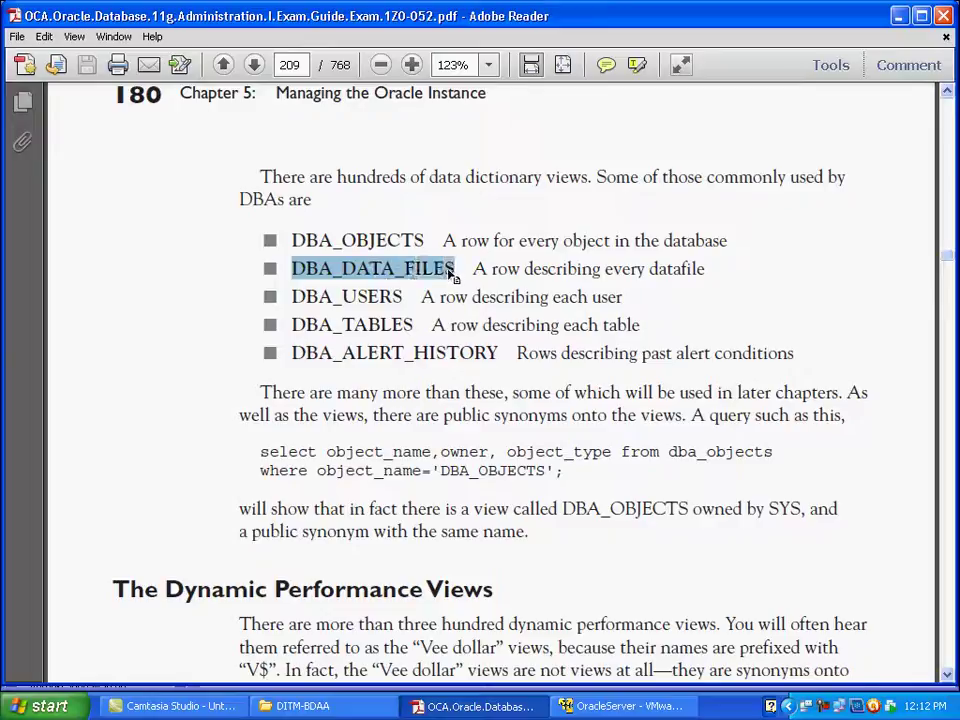
{"action": "left_click_drag", "start_coordinate": [294, 296], "coordinate": [376, 296]}
{"action": "left_click_drag", "start_coordinate": [302, 322], "coordinate": [395, 324]}
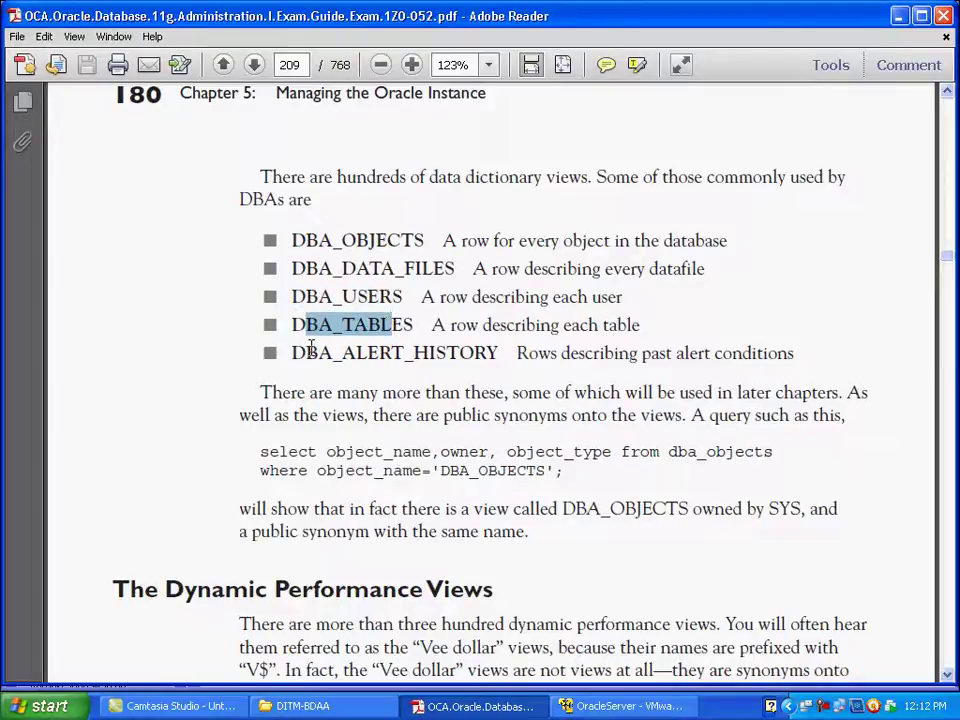
{"action": "left_click_drag", "start_coordinate": [293, 352], "coordinate": [497, 350]}
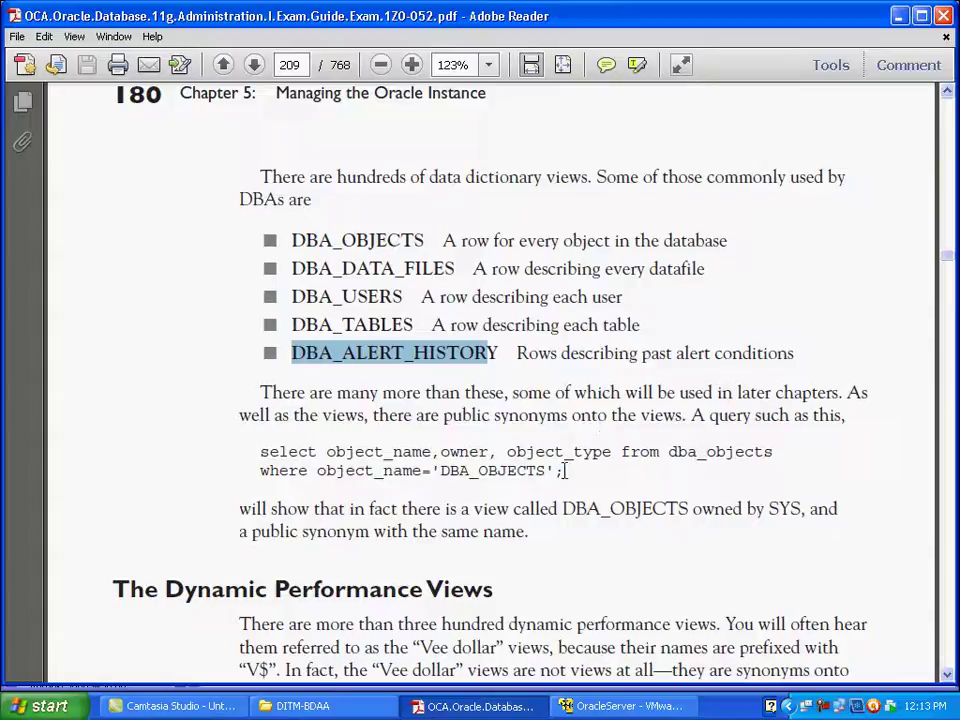
Step: Copy the two-line example query that selects object_name, owner and object_type from dba_objects
{"action": "left_click_drag", "start_coordinate": [566, 471], "coordinate": [278, 448]}
{"action": "right_click", "coordinate": [312, 462]}
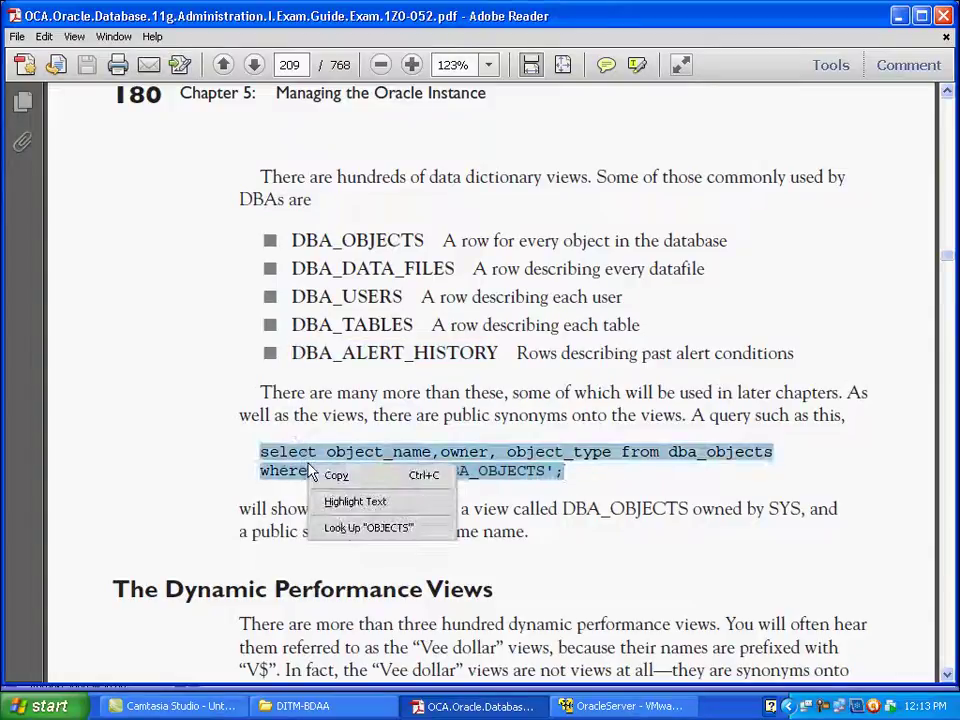
{"action": "left_click", "coordinate": [422, 476]}
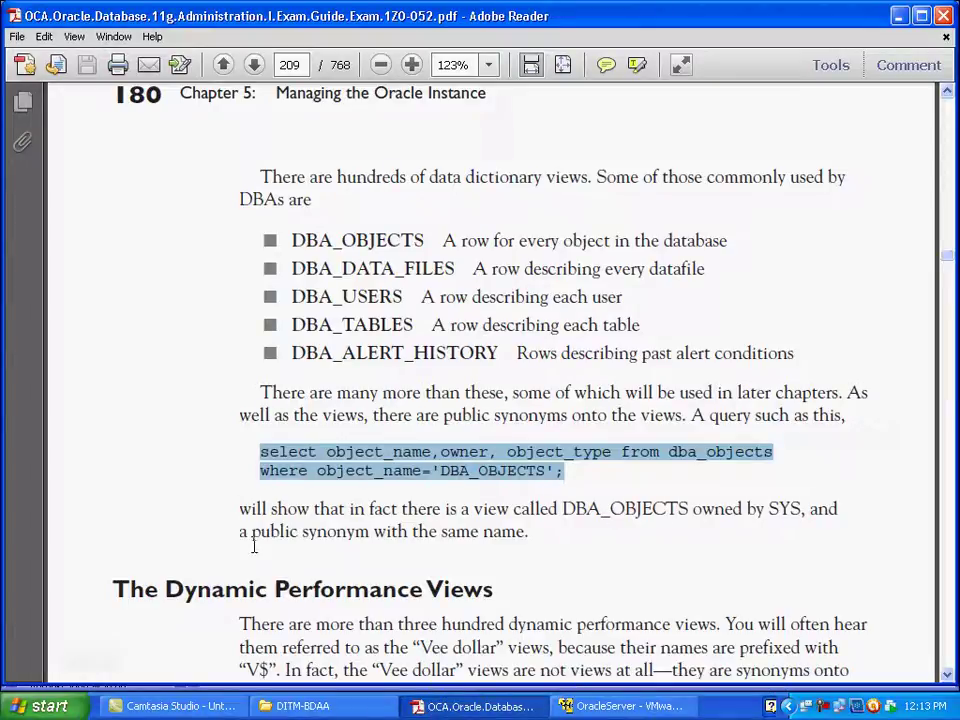
Step: Switch to SQL Developer, paste the dba_objects query on a new line at the end of the worksheet, and run only it as a script
{"action": "left_click", "coordinate": [640, 706]}
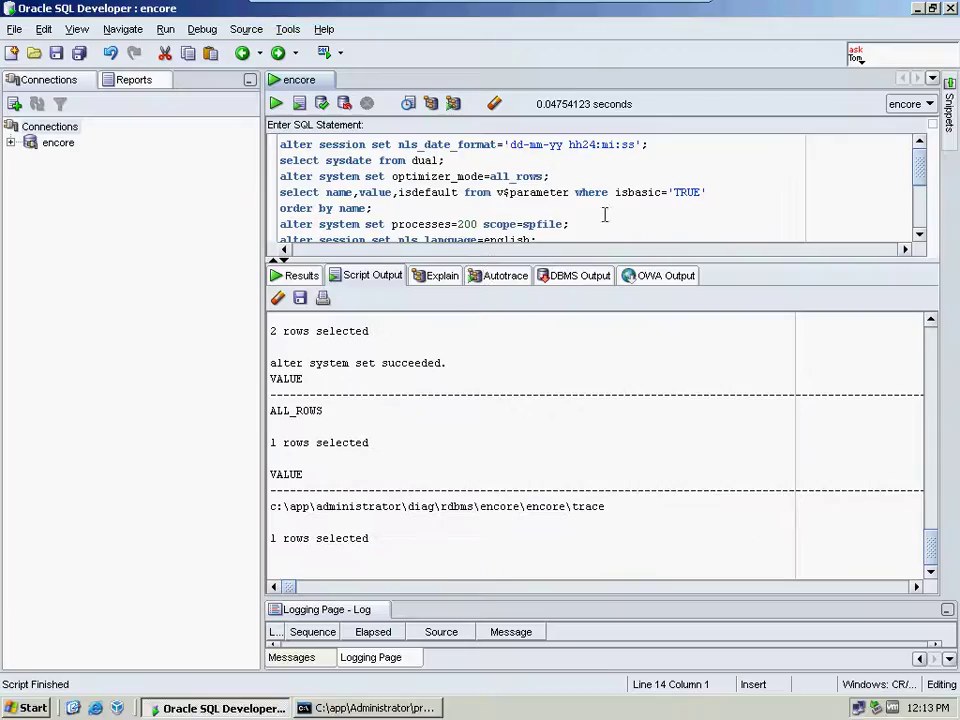
{"action": "left_click", "coordinate": [696, 218]}
{"action": "key", "text": "Down"}
{"action": "key", "text": "Down"}
{"action": "key", "text": "Down"}
{"action": "key", "text": "Down"}
{"action": "key", "text": "Down"}
{"action": "key", "text": "Down"}
{"action": "key", "text": "Down"}
{"action": "key", "text": "End"}
{"action": "key", "text": "Return"}
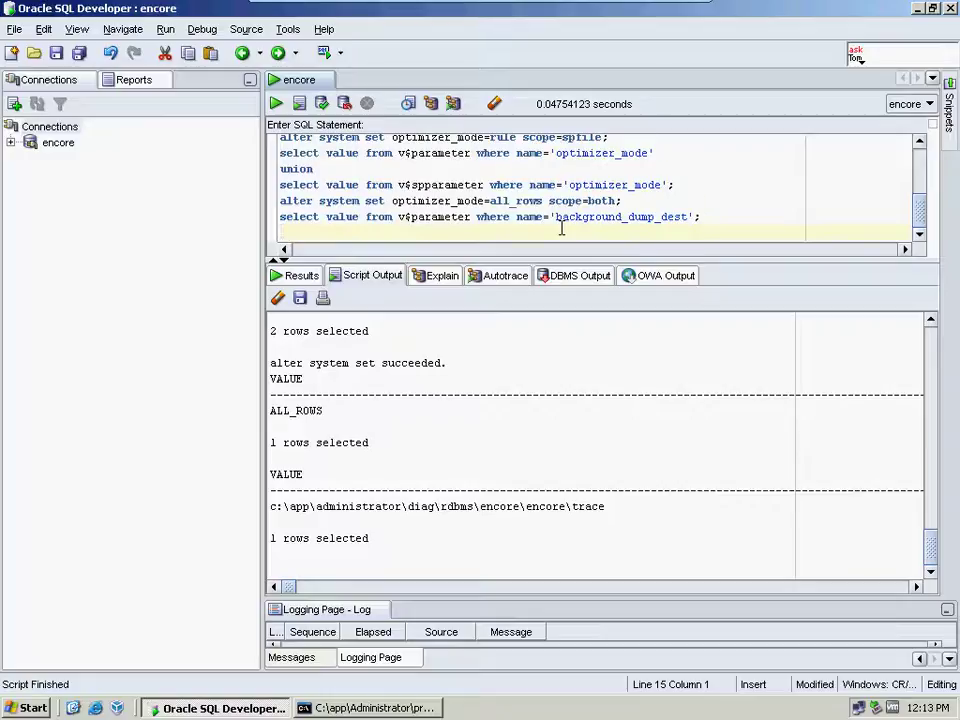
{"action": "key", "text": "ctrl+v"}
{"action": "left_click_drag", "start_coordinate": [493, 232], "coordinate": [252, 216]}
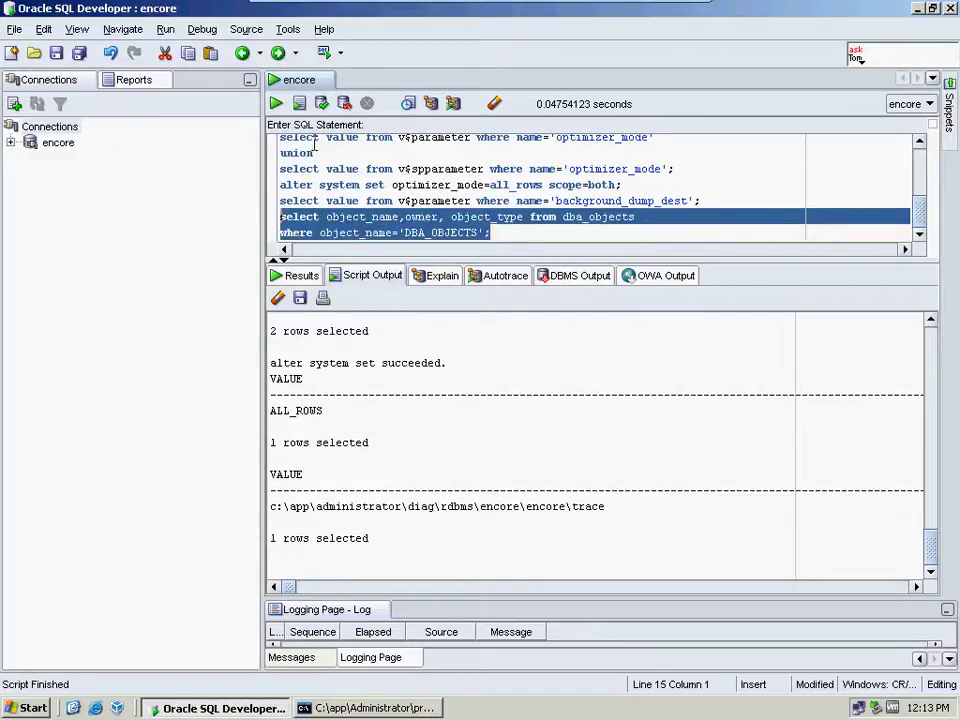
{"action": "left_click", "coordinate": [299, 103]}
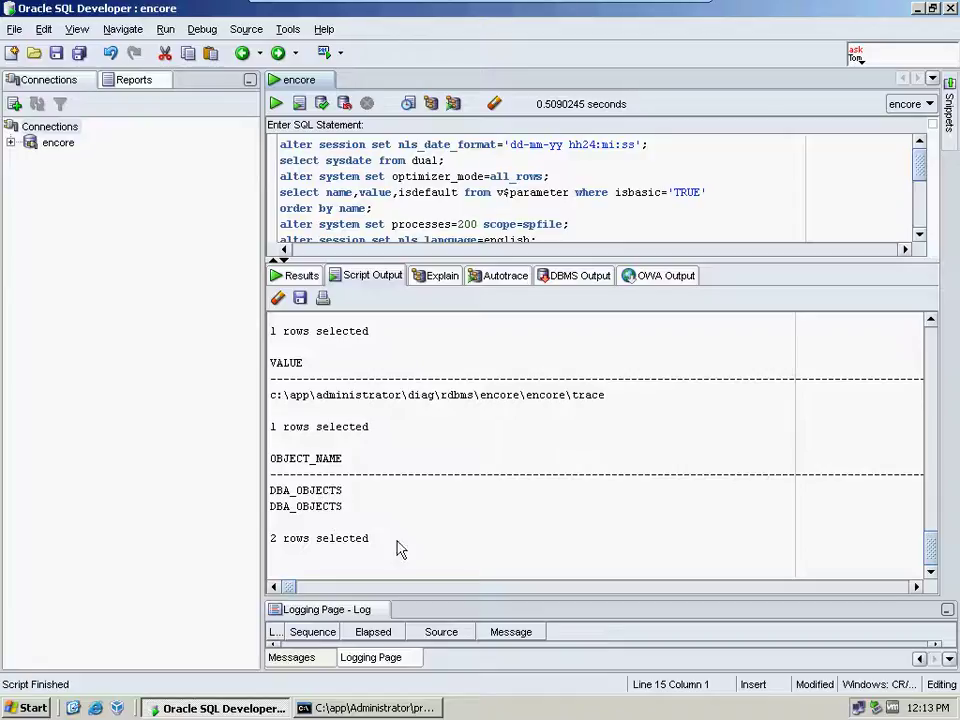
Step: Switch to the exam guide PDF and look through the dynamic performance views section and the queries of Exercise 5-4
{"action": "mouse_move", "coordinate": [714, 4]}
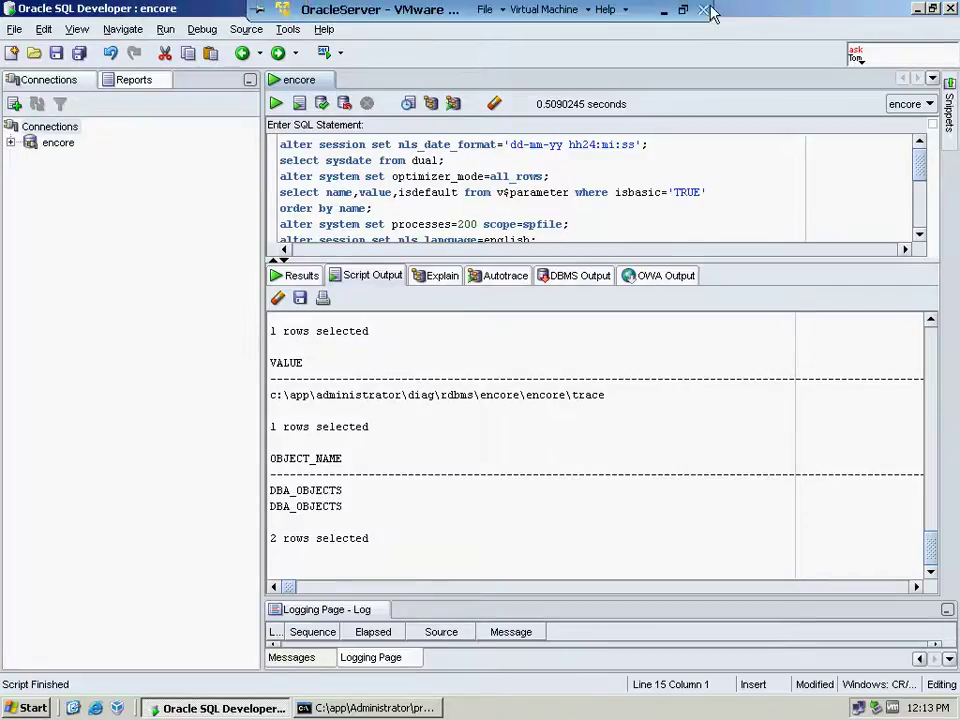
{"action": "left_click", "coordinate": [663, 11]}
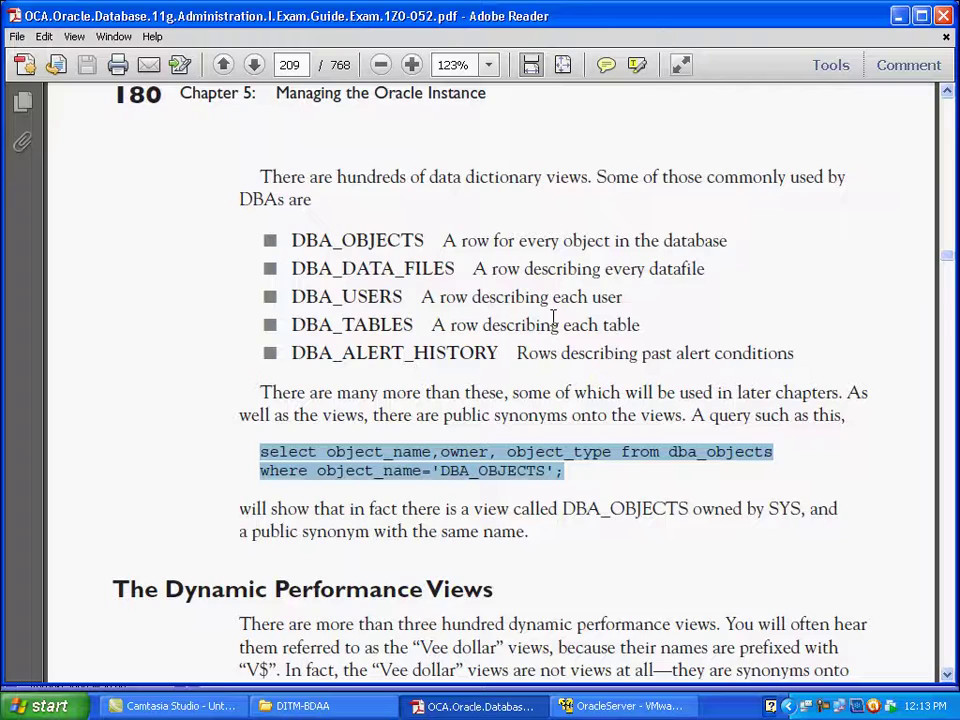
{"action": "scroll", "coordinate": [499, 321], "scroll_direction": "down", "scroll_amount": 9}
{"action": "scroll", "coordinate": [551, 316], "scroll_direction": "down", "scroll_amount": 20}
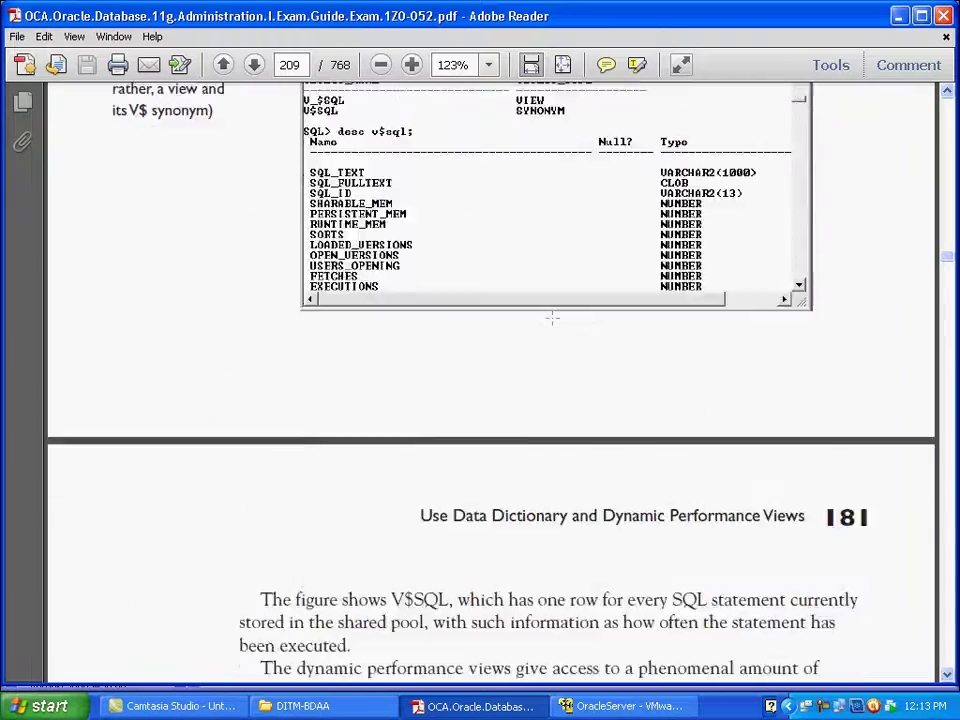
{"action": "scroll", "coordinate": [551, 316], "scroll_direction": "down", "scroll_amount": 16}
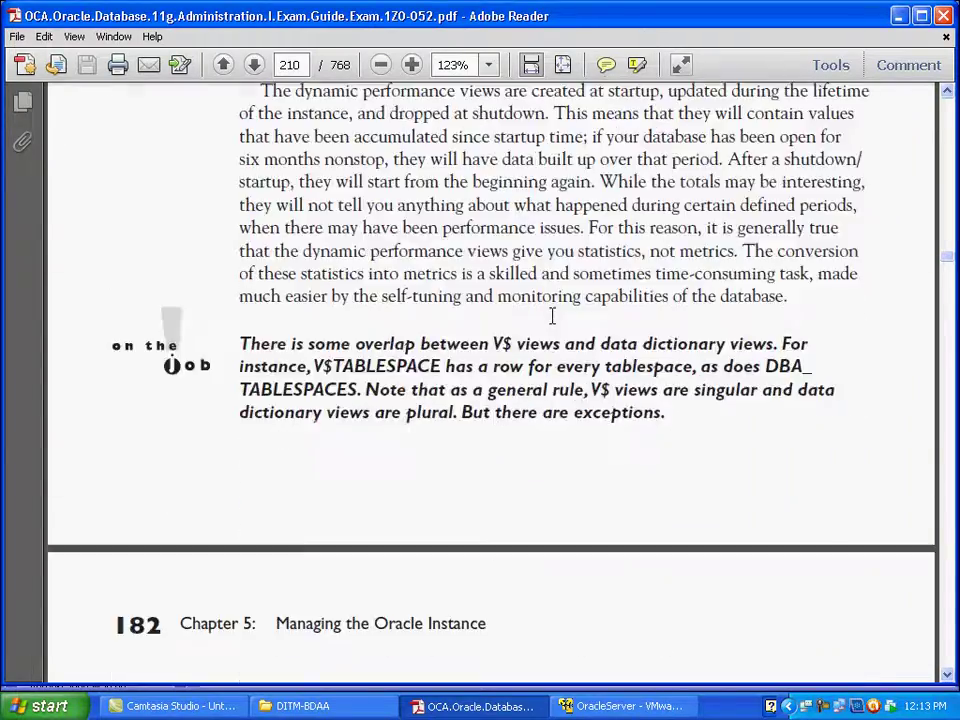
{"action": "scroll", "coordinate": [551, 326], "scroll_direction": "down", "scroll_amount": 10}
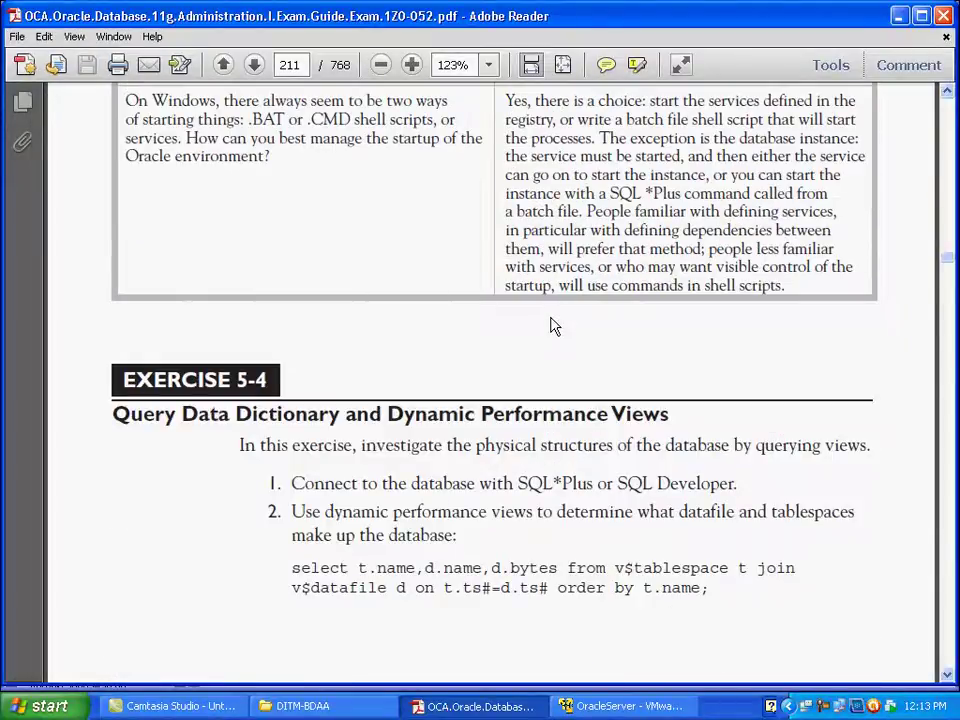
{"action": "scroll", "coordinate": [551, 318], "scroll_direction": "down", "scroll_amount": 12}
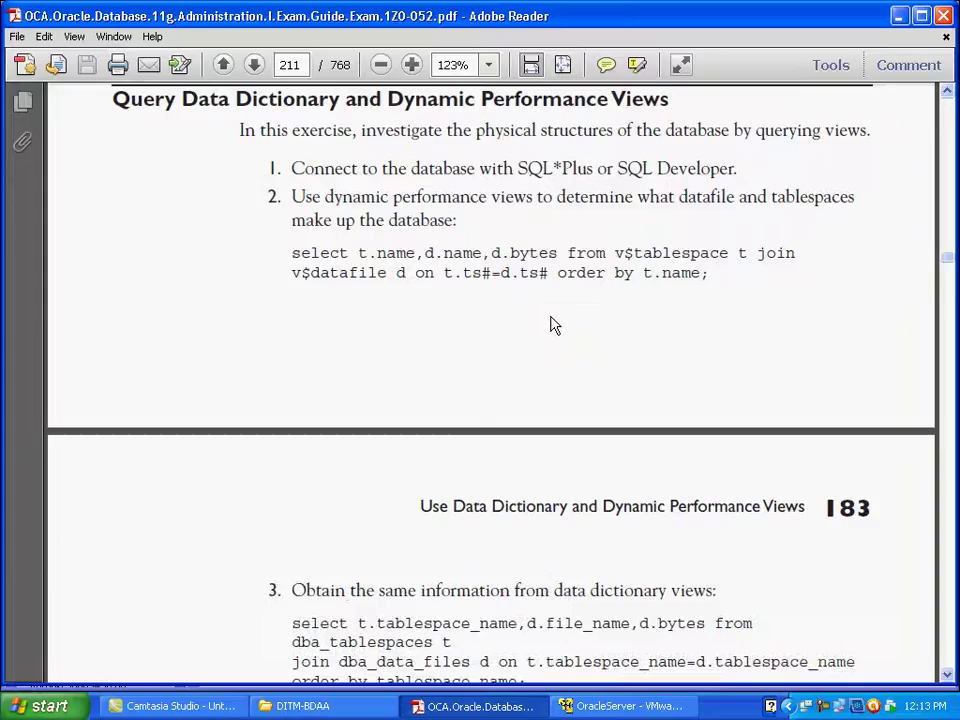
{"action": "scroll", "coordinate": [551, 316], "scroll_direction": "down", "scroll_amount": 4}
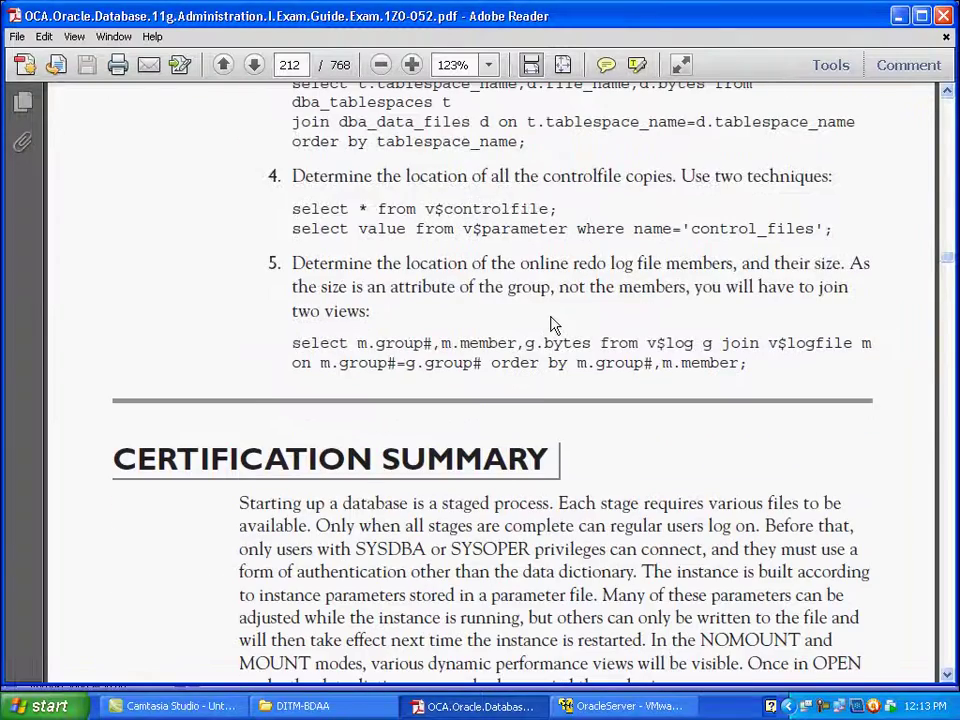